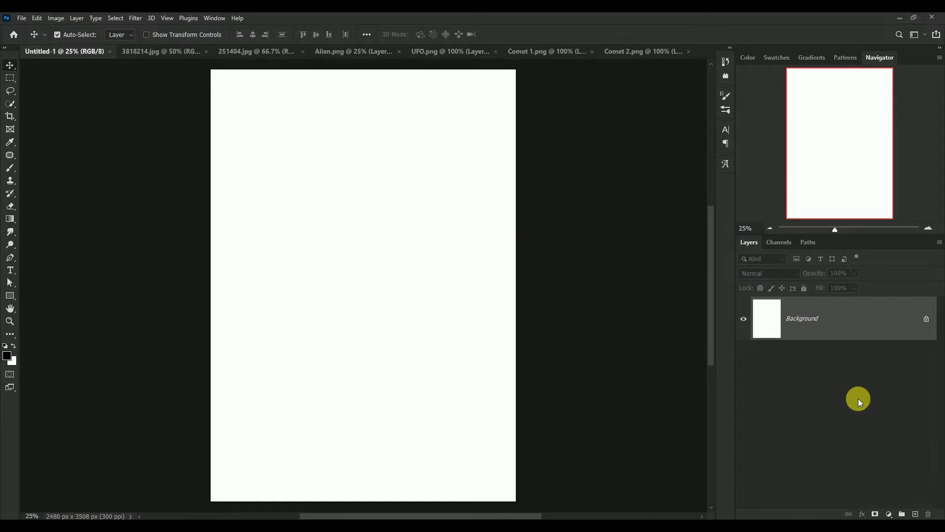
Add a Solid Color fill layer in dark grey #404040 over the white canvas
{"action": "left_click", "coordinate": [889, 514]}
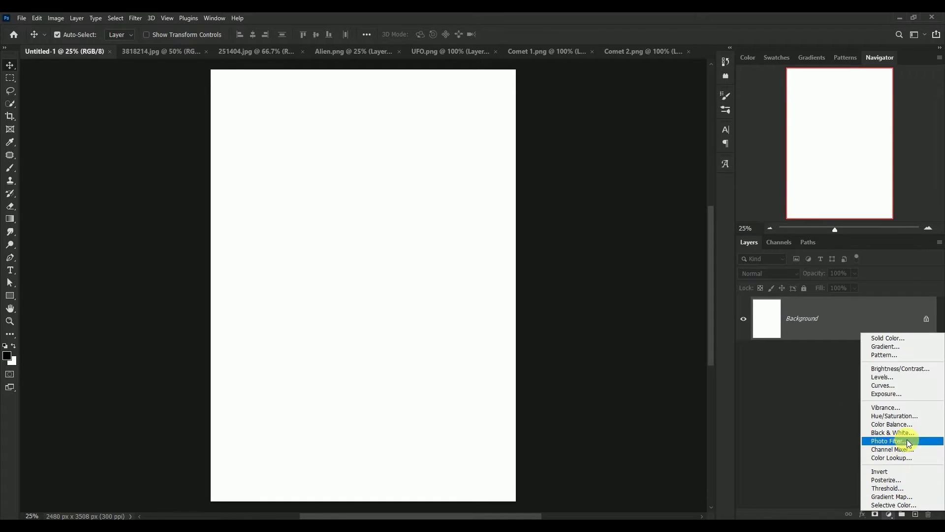
{"action": "left_click", "coordinate": [911, 338]}
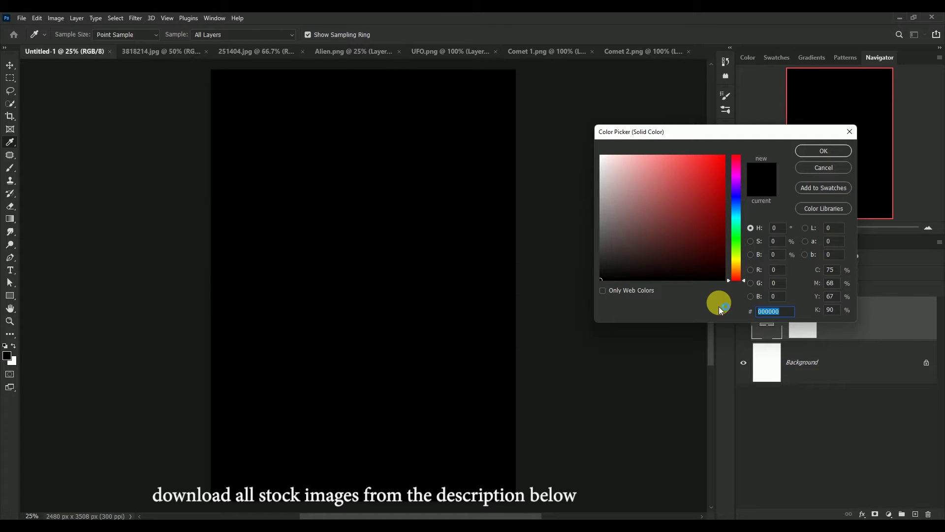
{"action": "type", "text": "404"}
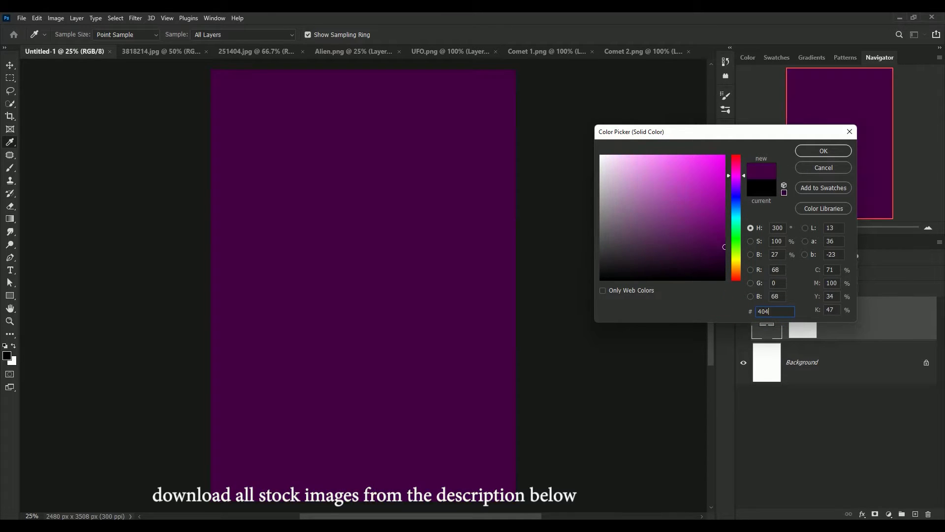
{"action": "type", "text": "040"}
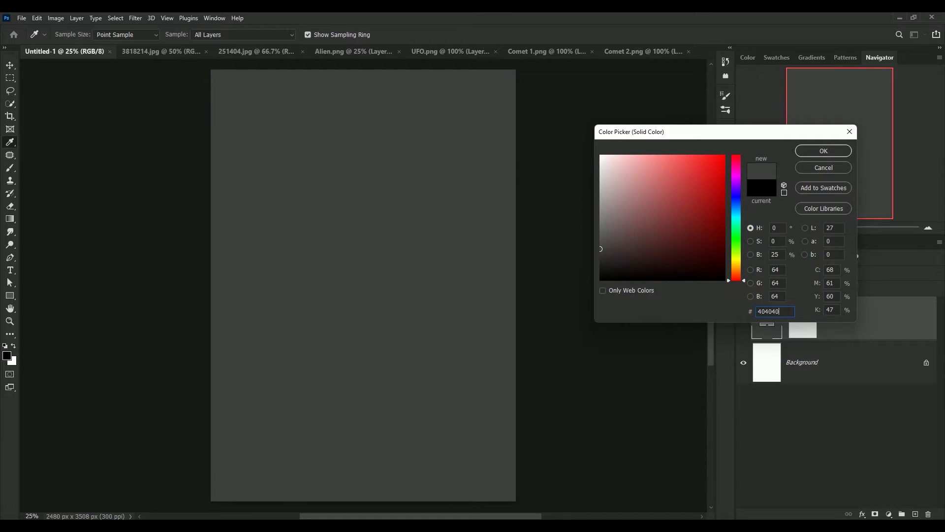
{"action": "left_click", "coordinate": [828, 151]}
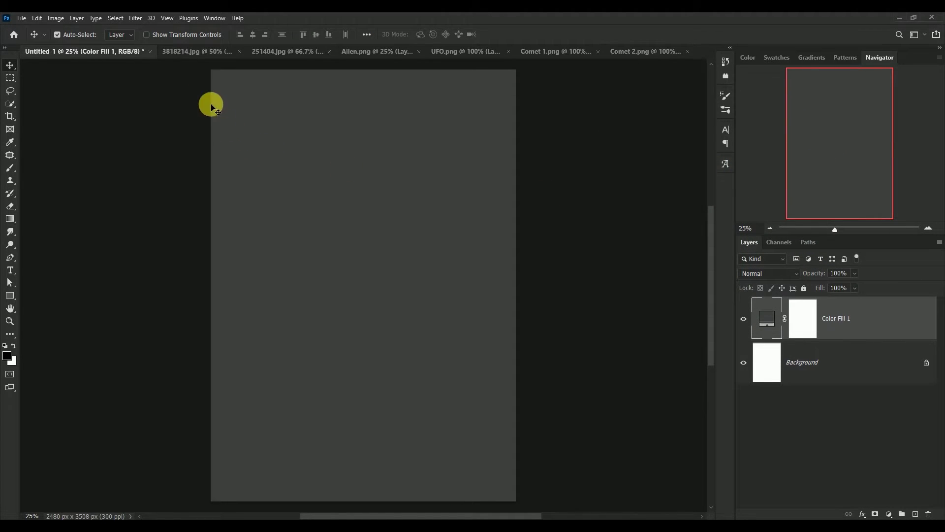
Bring the 3818214.jpg desert photo into the poster and convert it to a smart object
{"action": "left_click", "coordinate": [192, 59]}
{"action": "mouse_move", "coordinate": [313, 248]}
{"action": "left_mouse_down"}
{"action": "mouse_move", "coordinate": [348, 284]}
{"action": "mouse_move", "coordinate": [83, 54]}
{"action": "left_mouse_up"}
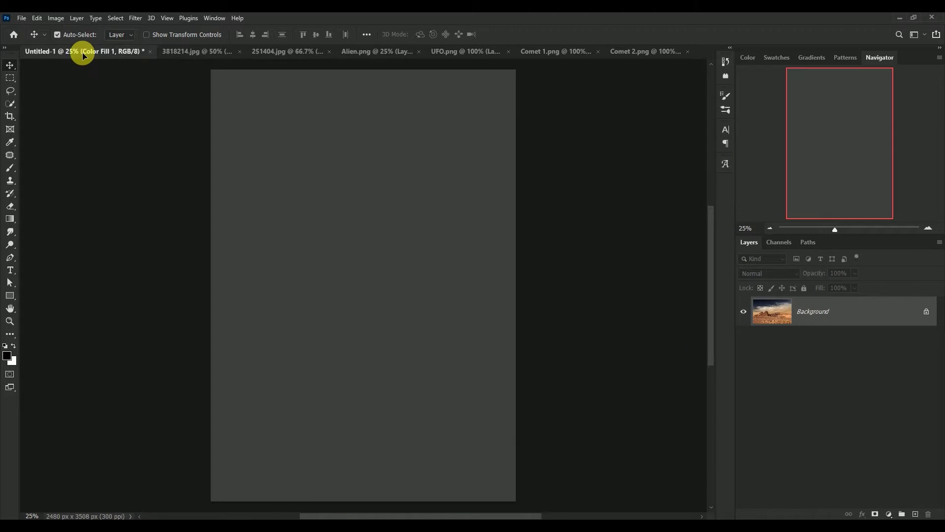
{"action": "left_click_drag", "start_coordinate": [338, 252], "coordinate": [357, 273]}
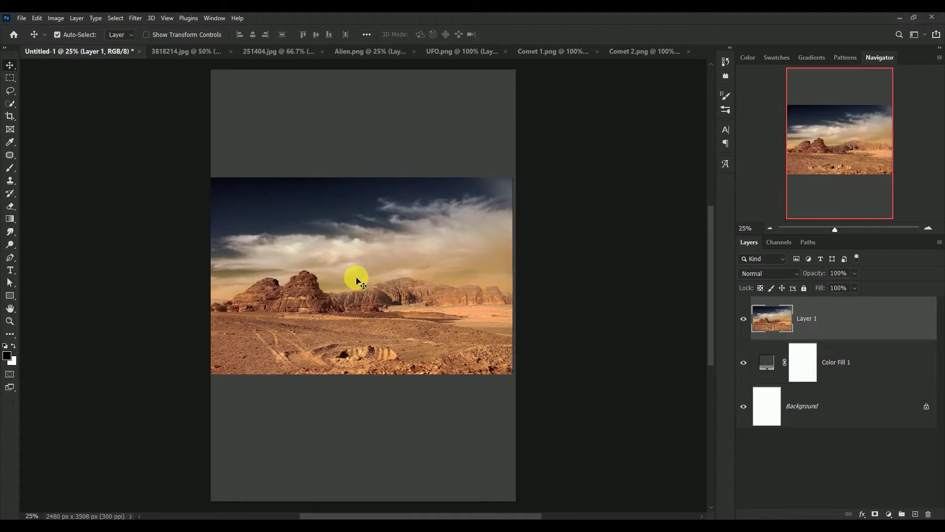
{"action": "right_click", "coordinate": [852, 317]}
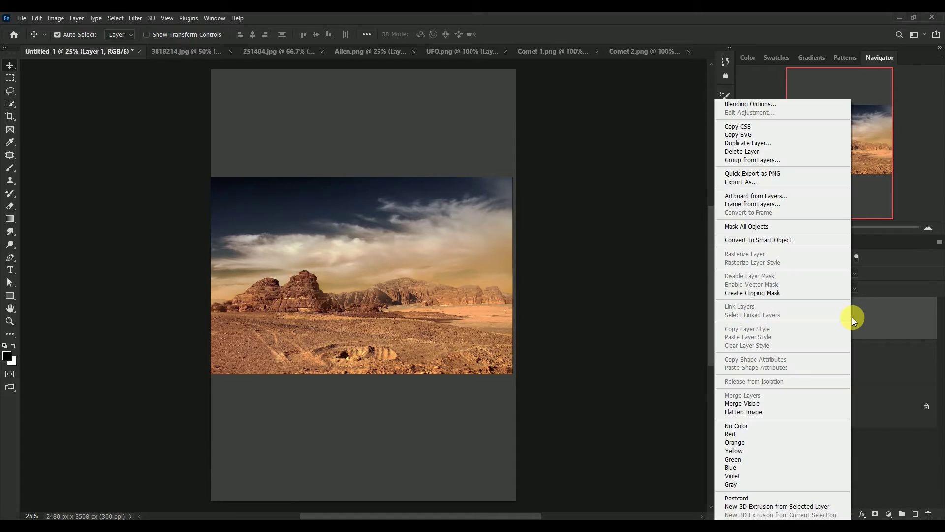
{"action": "left_click", "coordinate": [823, 239]}
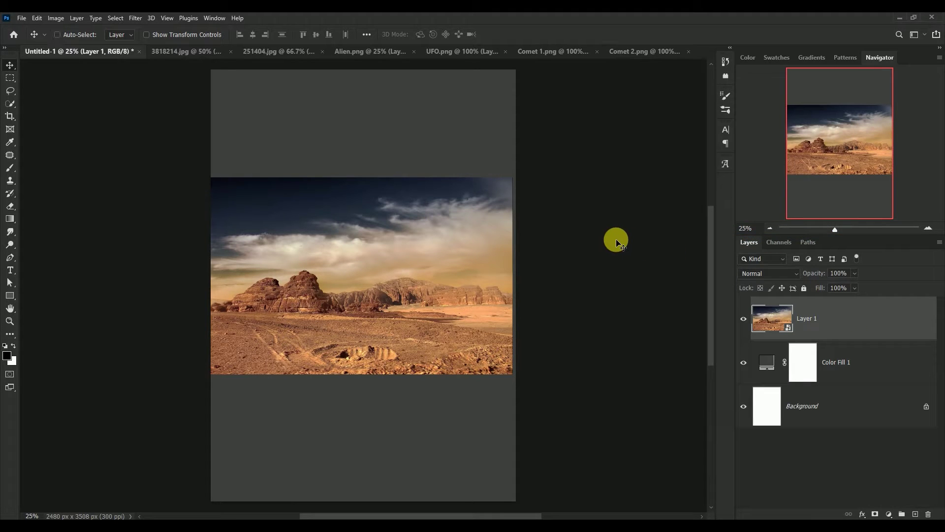
Scale the desert photo to about 137% and move it down to fill the lower poster
{"action": "key", "text": "ctrl+t"}
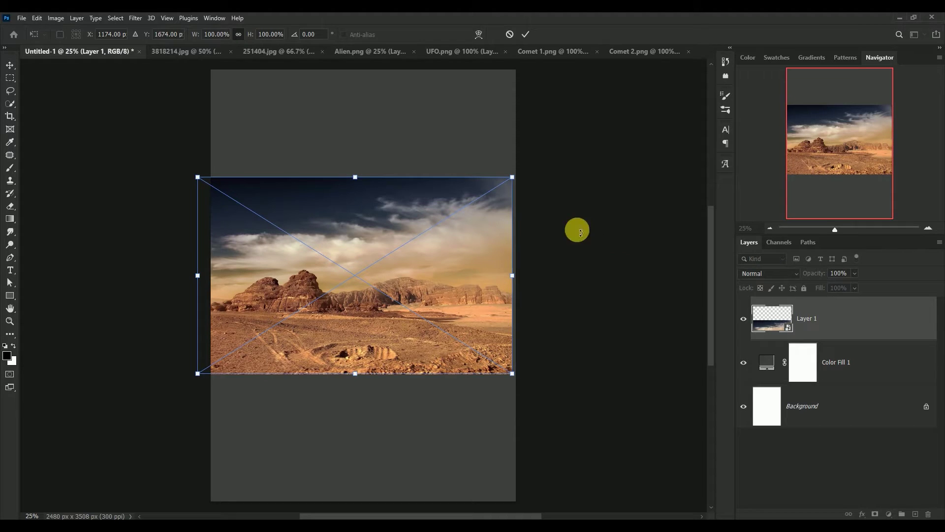
{"action": "left_click_drag", "start_coordinate": [512, 373], "coordinate": [629, 462]}
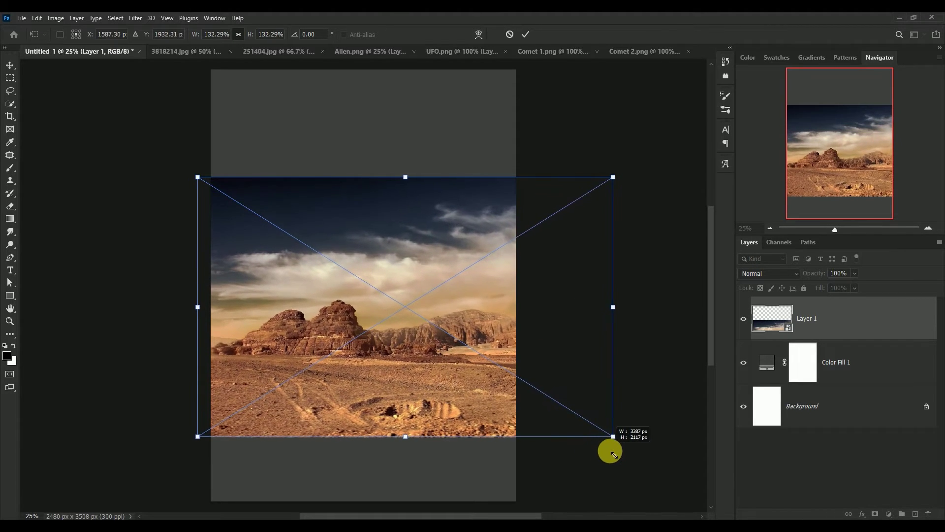
{"action": "left_click_drag", "start_coordinate": [391, 359], "coordinate": [355, 419]}
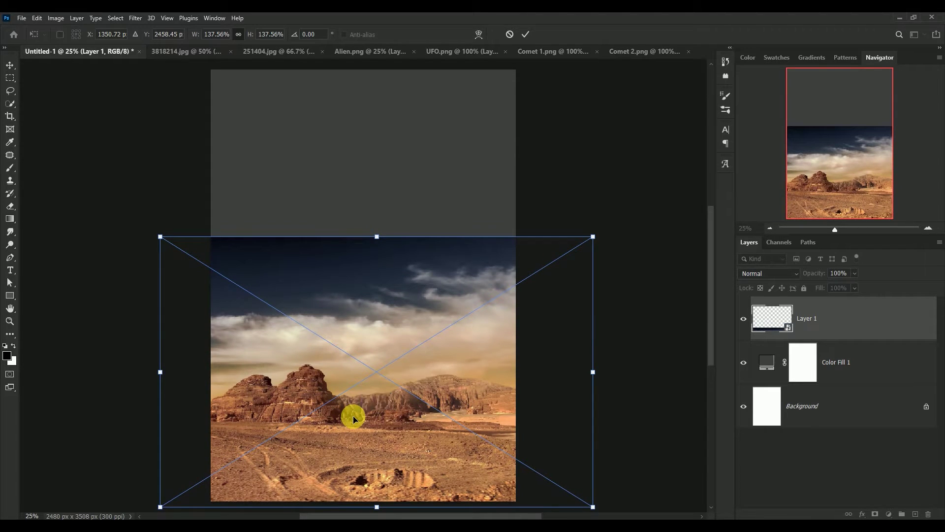
{"action": "left_click", "coordinate": [528, 33]}
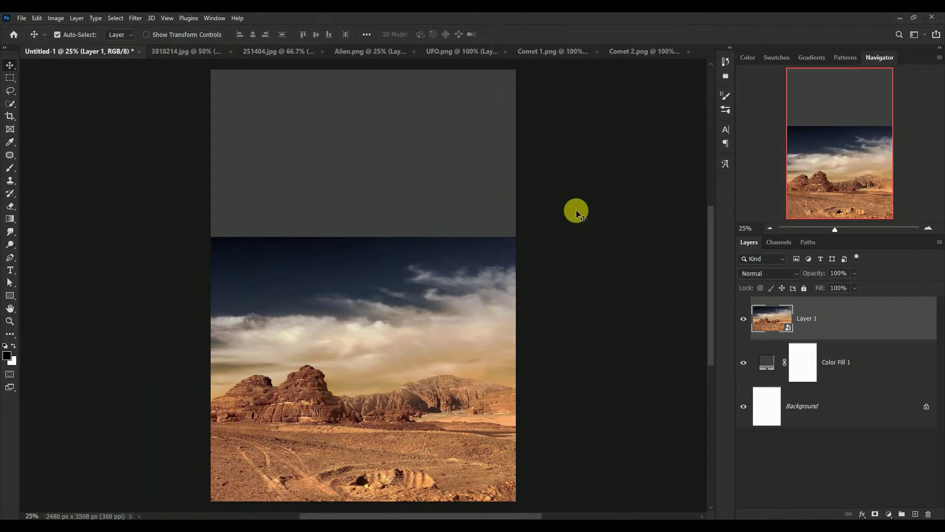
Mask Layer 1 with a top-down black-to-white gradient fading the sky, then show 3818214.jpg
{"action": "left_click", "coordinate": [744, 319]}
{"action": "left_click", "coordinate": [875, 514]}
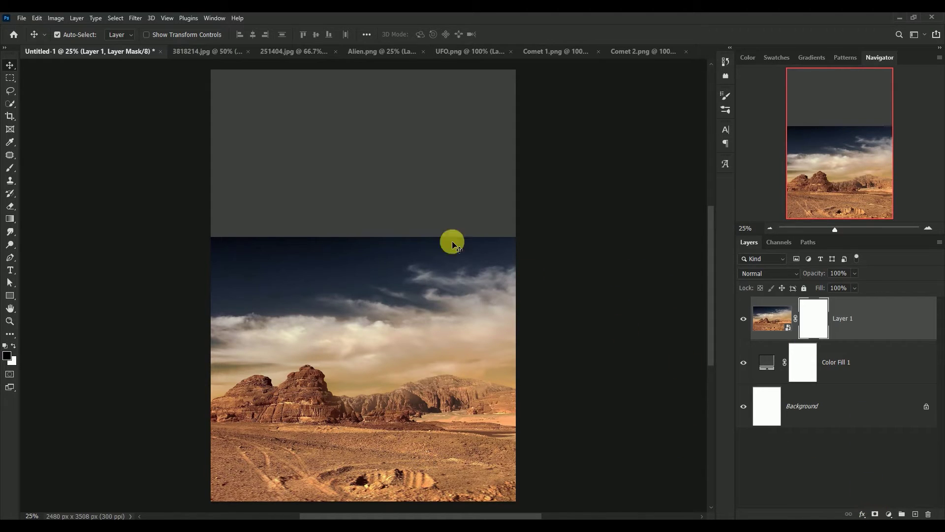
{"action": "left_click", "coordinate": [10, 218]}
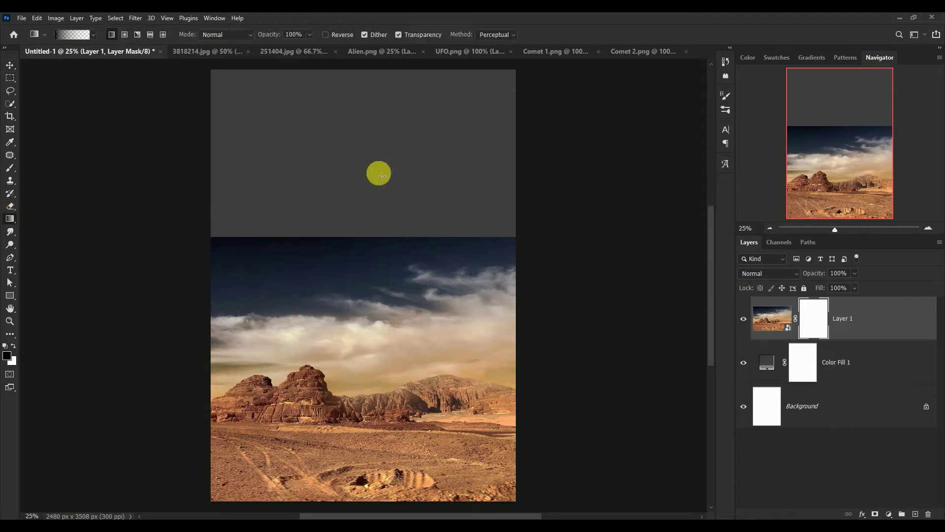
{"action": "left_click_drag", "start_coordinate": [376, 169], "coordinate": [372, 376]}
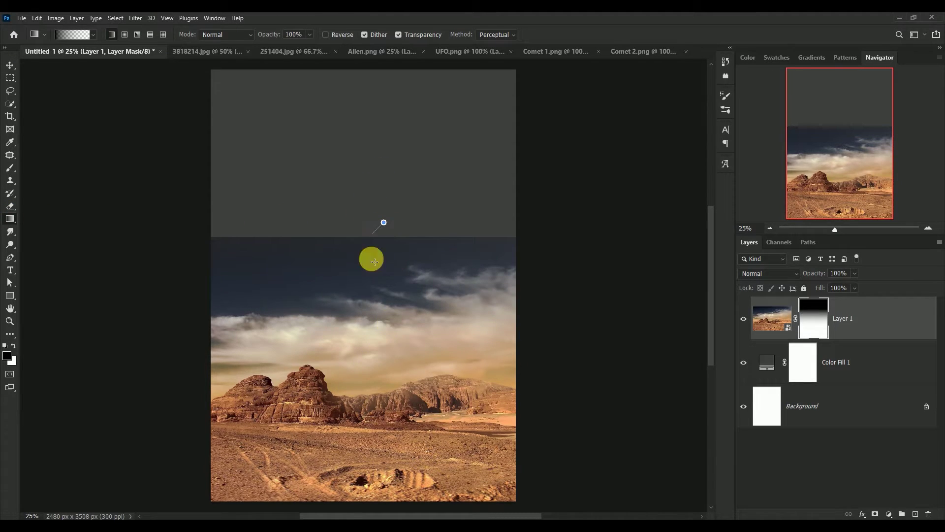
{"action": "mouse_move", "coordinate": [375, 248]}
{"action": "left_mouse_down"}
{"action": "mouse_move", "coordinate": [367, 392]}
{"action": "mouse_move", "coordinate": [379, 416]}
{"action": "left_mouse_up"}
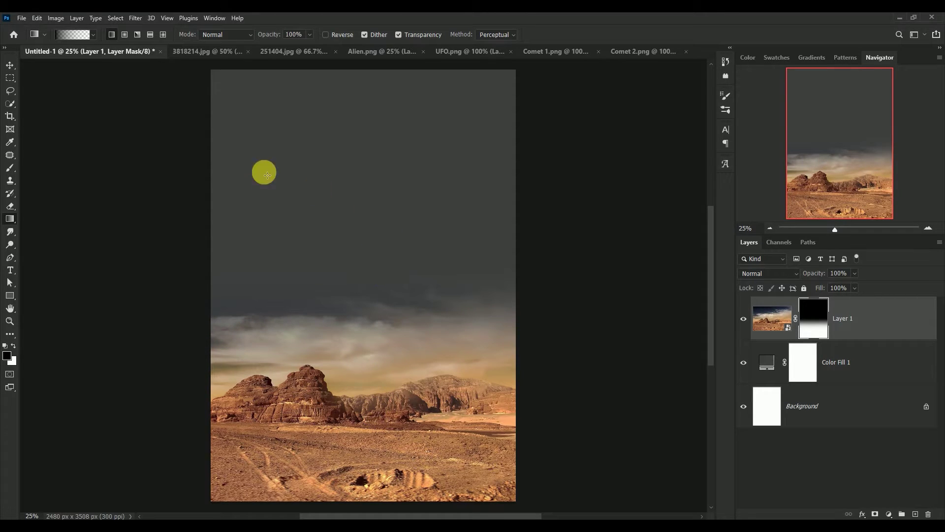
{"action": "left_click", "coordinate": [9, 65]}
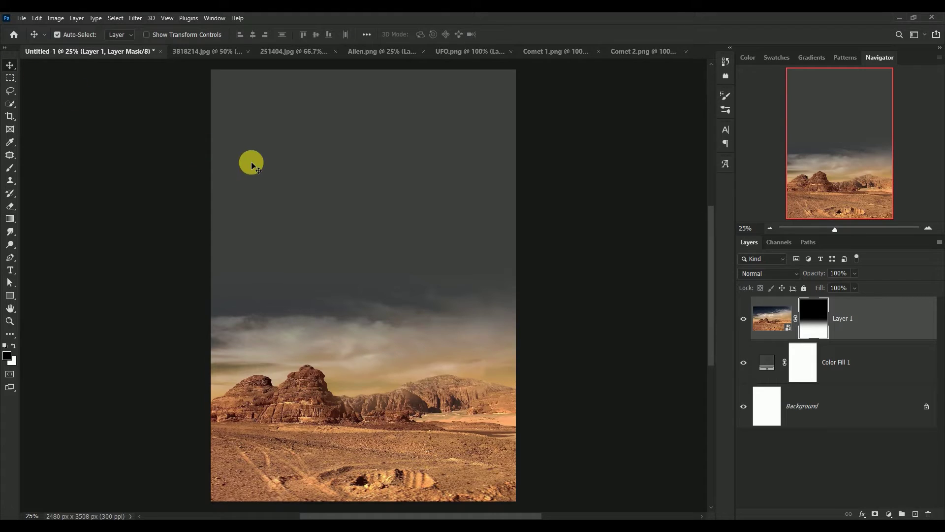
{"action": "left_click", "coordinate": [202, 52]}
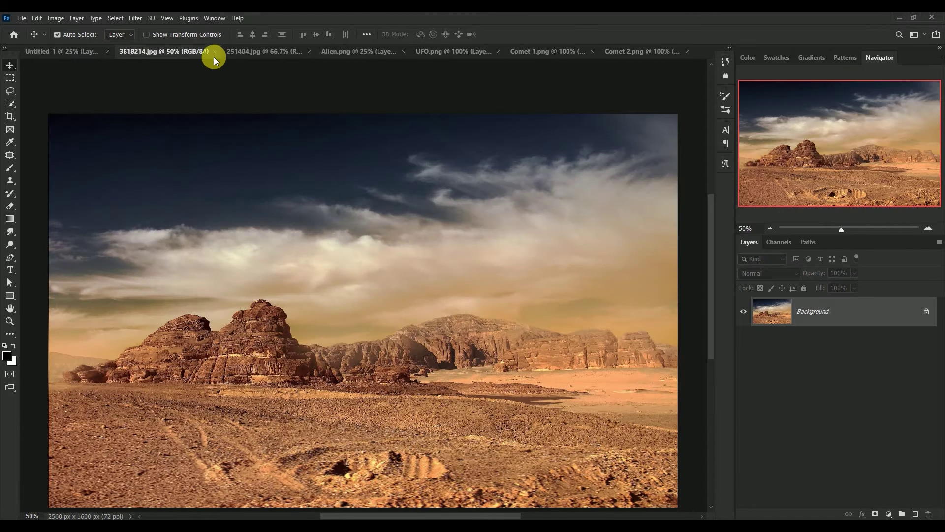
Close 3818214.jpg and drag the 251404.jpg planets image into the poster
{"action": "left_click", "coordinate": [214, 51]}
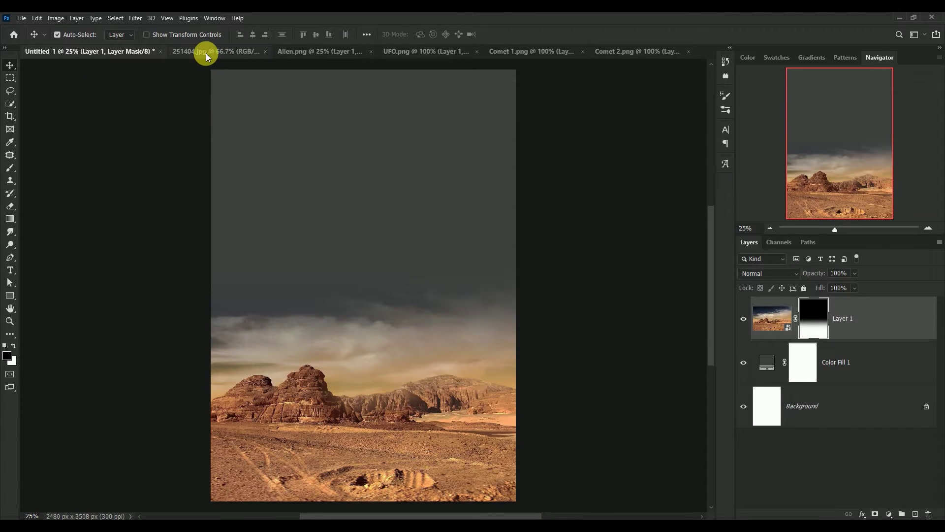
{"action": "left_click", "coordinate": [206, 53]}
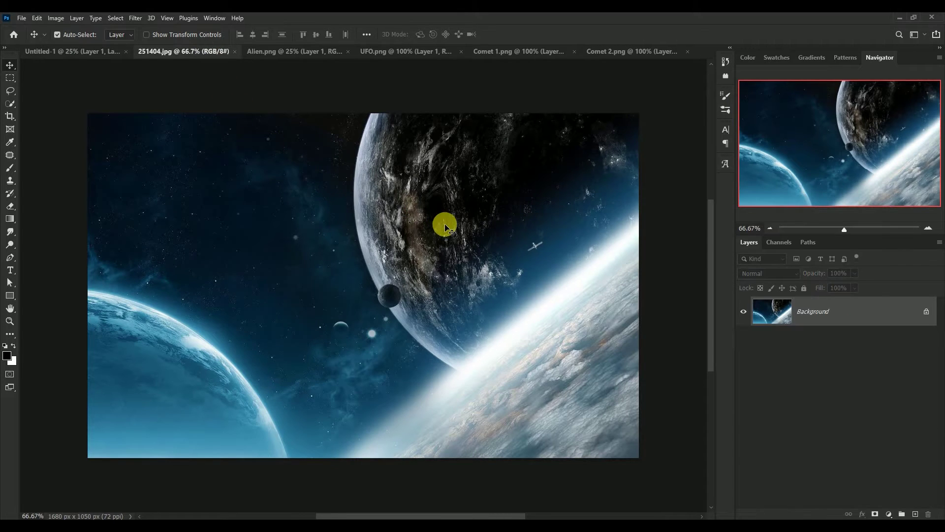
{"action": "mouse_move", "coordinate": [445, 228]}
{"action": "left_mouse_down"}
{"action": "mouse_move", "coordinate": [97, 62]}
{"action": "mouse_move", "coordinate": [352, 225]}
{"action": "left_mouse_up"}
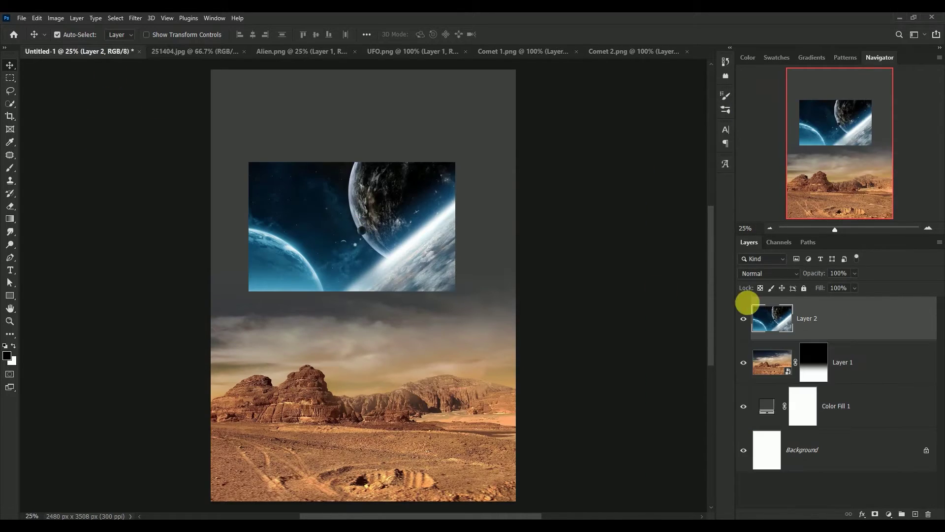
Convert the planets image to smart-object Layer 2 and move it up above the desert
{"action": "right_click", "coordinate": [825, 315]}
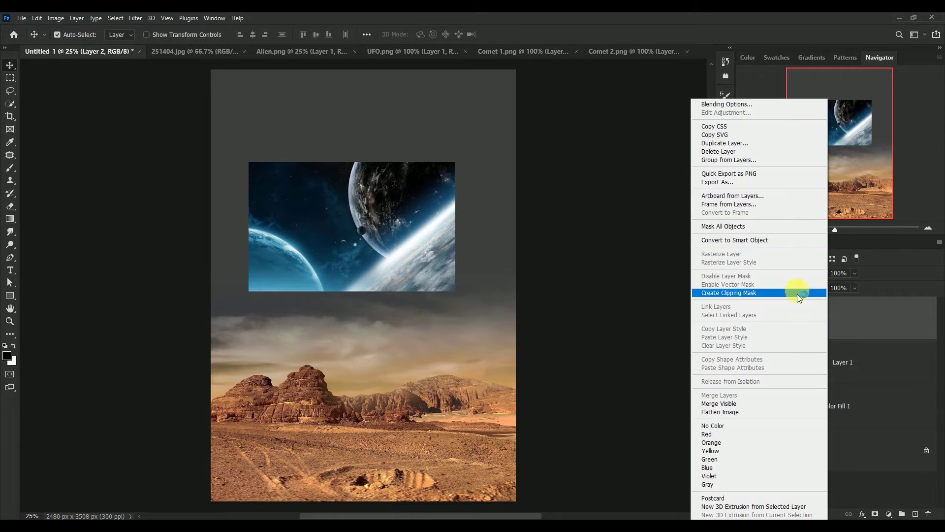
{"action": "left_click", "coordinate": [766, 240]}
{"action": "left_click_drag", "start_coordinate": [396, 233], "coordinate": [397, 228]}
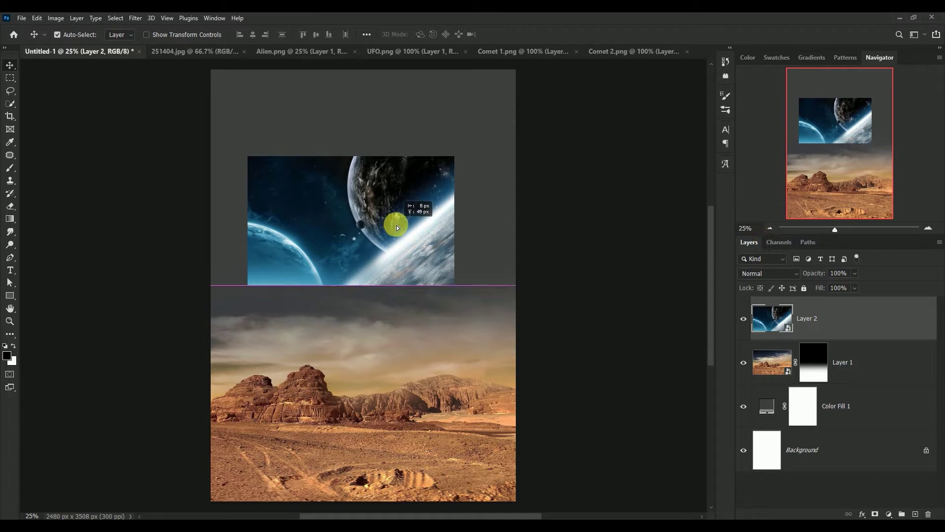
{"action": "left_click", "coordinate": [662, 394]}
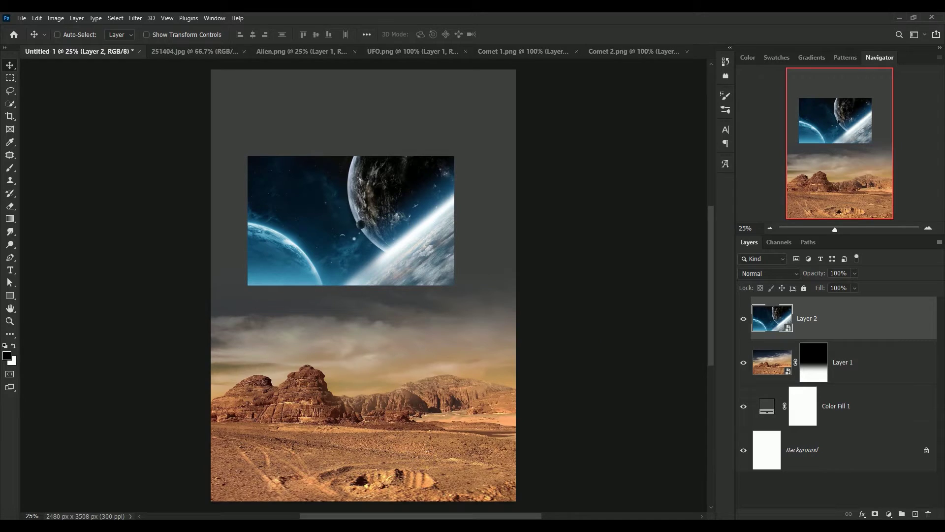
{"action": "scroll", "coordinate": [364, 286], "scroll_direction": "up", "scroll_amount": 1}
{"action": "scroll", "coordinate": [363, 286], "scroll_direction": "right", "scroll_amount": 1}
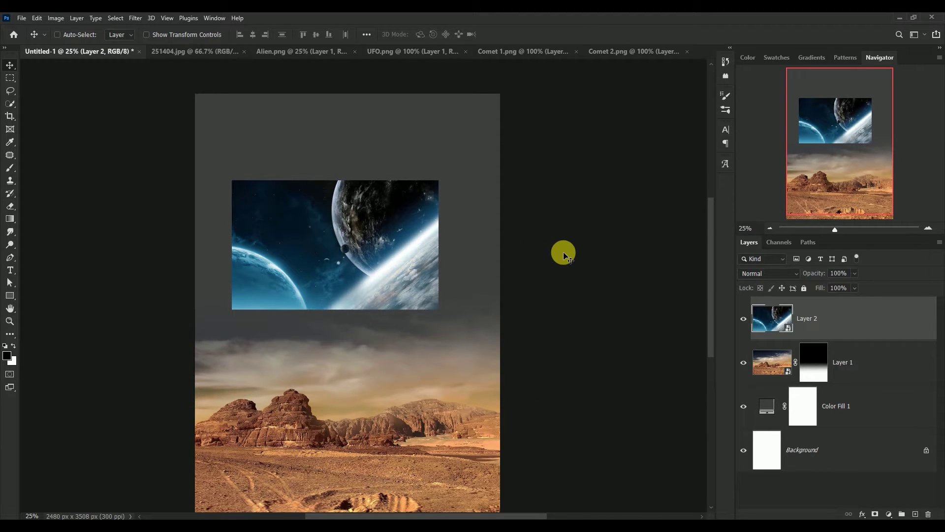
{"action": "key", "text": "ctrl+t"}
Enlarge the space image to about 233% and commit the transform
{"action": "mouse_move", "coordinate": [438, 309]}
{"action": "left_mouse_down"}
{"action": "mouse_move", "coordinate": [608, 443]}
{"action": "mouse_move", "coordinate": [648, 441]}
{"action": "left_mouse_up"}
{"action": "left_click_drag", "start_coordinate": [447, 356], "coordinate": [354, 253]}
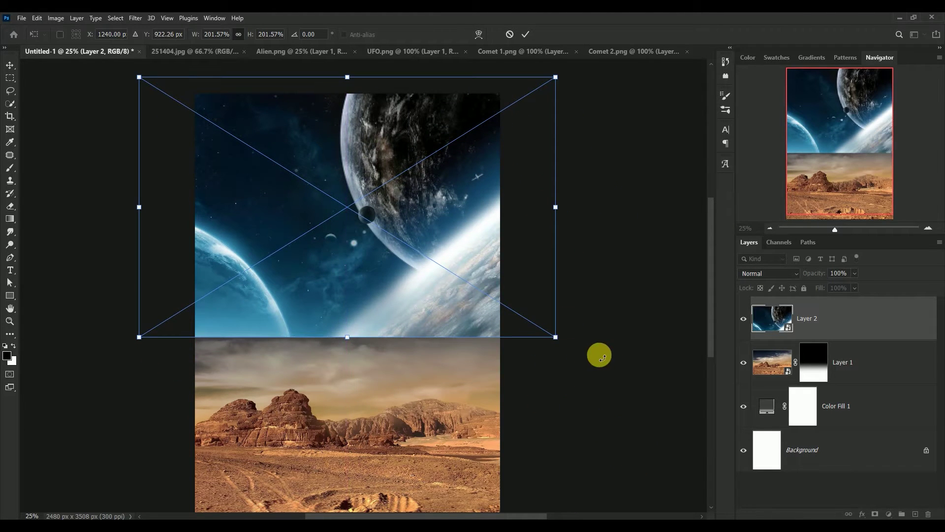
{"action": "left_click_drag", "start_coordinate": [557, 336], "coordinate": [618, 378]}
{"action": "mouse_move", "coordinate": [364, 306]}
{"action": "left_mouse_down"}
{"action": "mouse_move", "coordinate": [358, 322]}
{"action": "mouse_move", "coordinate": [351, 316]}
{"action": "left_mouse_up"}
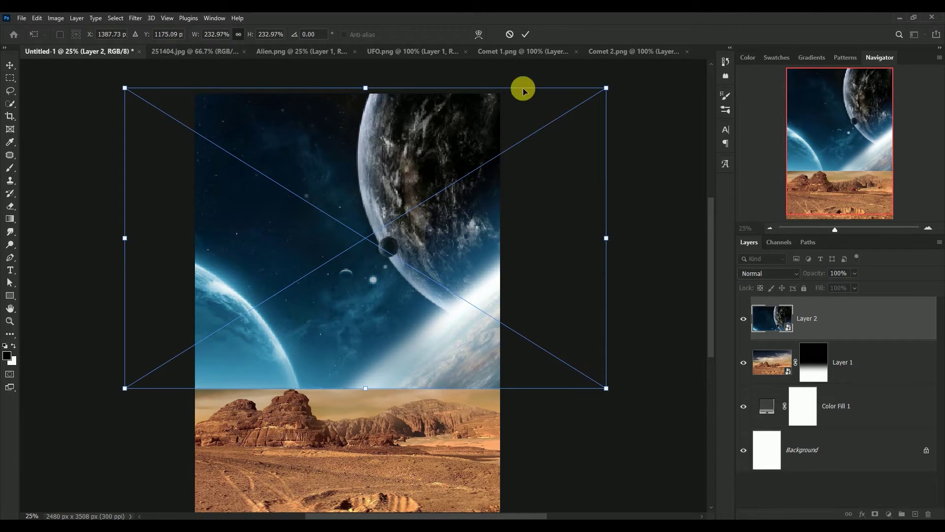
{"action": "left_click", "coordinate": [526, 34]}
Move the space layer beneath the desert layer and nudge it into place
{"action": "left_click", "coordinate": [771, 328]}
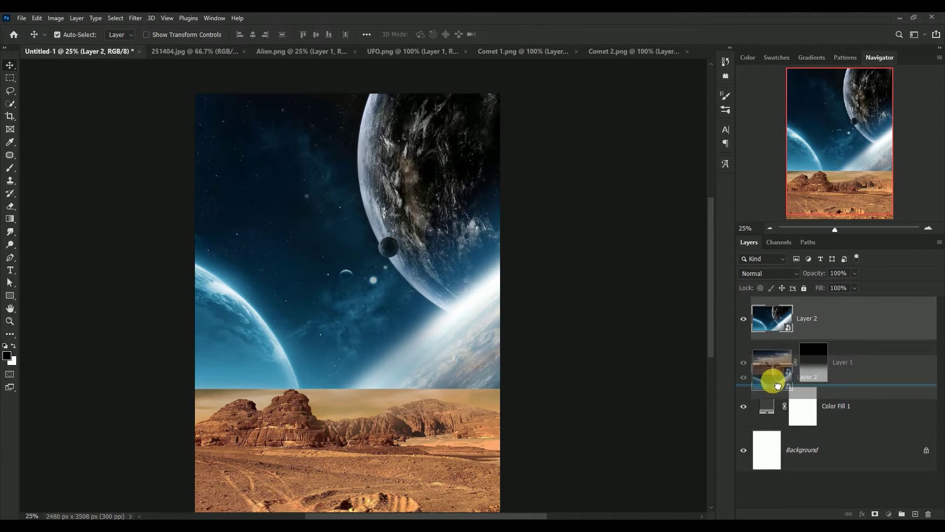
{"action": "left_click_drag", "start_coordinate": [770, 327], "coordinate": [772, 386]}
{"action": "left_click_drag", "start_coordinate": [402, 228], "coordinate": [404, 229]}
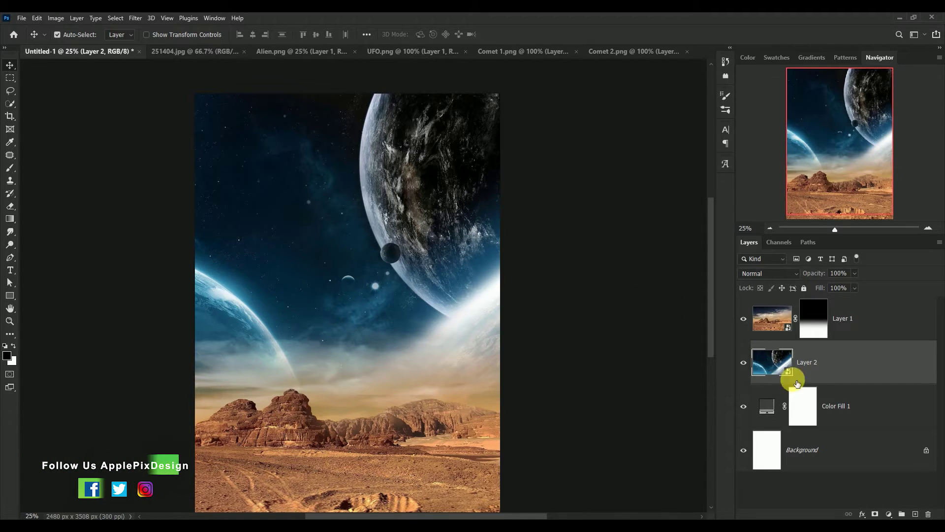
Mask Layer 2 with a white-to-black gradient so its bottom fades into the desert
{"action": "left_click", "coordinate": [875, 514]}
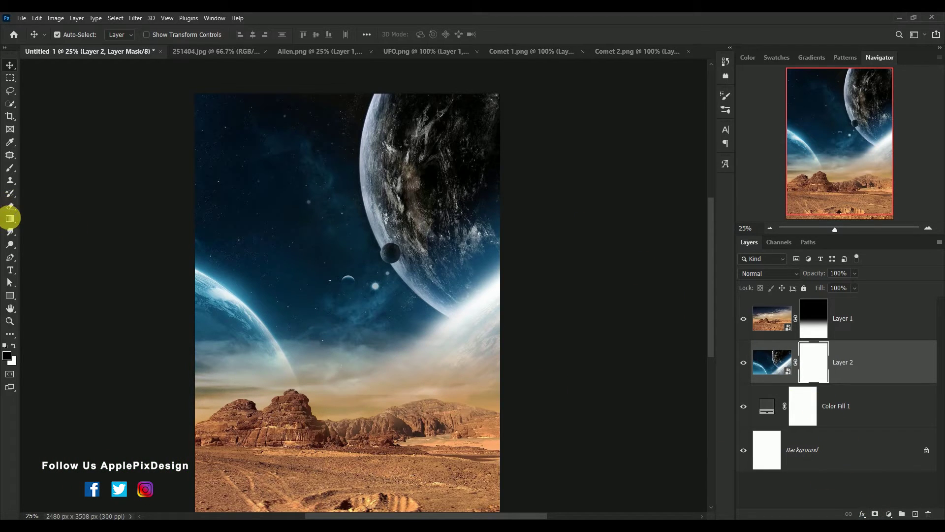
{"action": "left_click", "coordinate": [10, 219]}
{"action": "left_click_drag", "start_coordinate": [356, 438], "coordinate": [361, 338]}
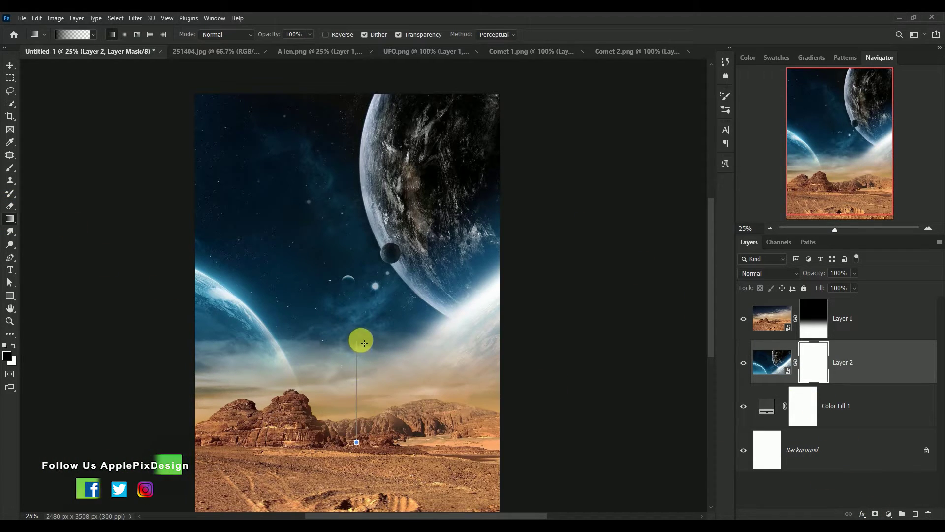
{"action": "left_click_drag", "start_coordinate": [358, 440], "coordinate": [359, 306]}
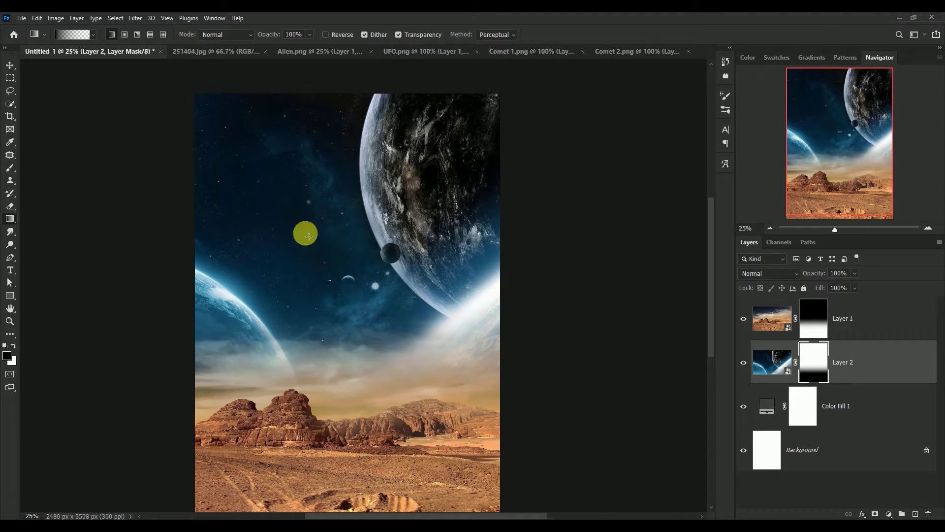
{"action": "left_click", "coordinate": [10, 65]}
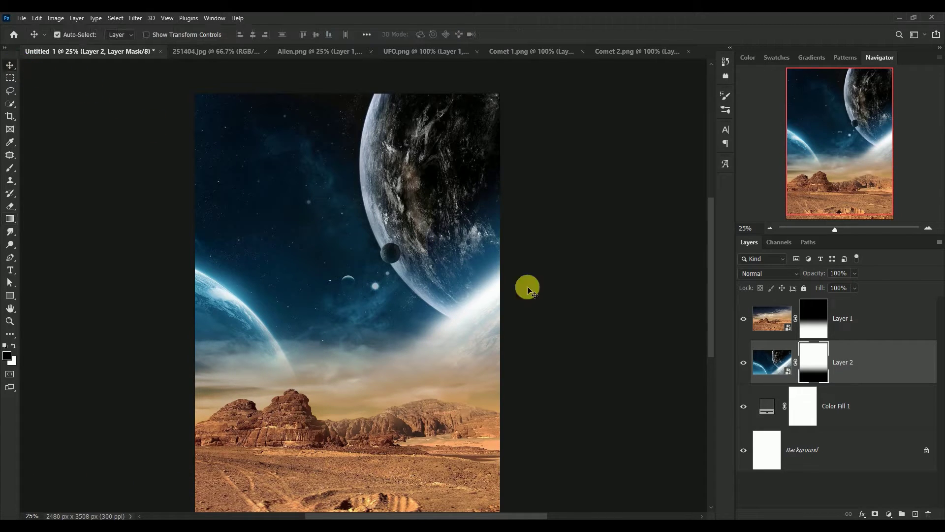
{"action": "left_click", "coordinate": [774, 325]}
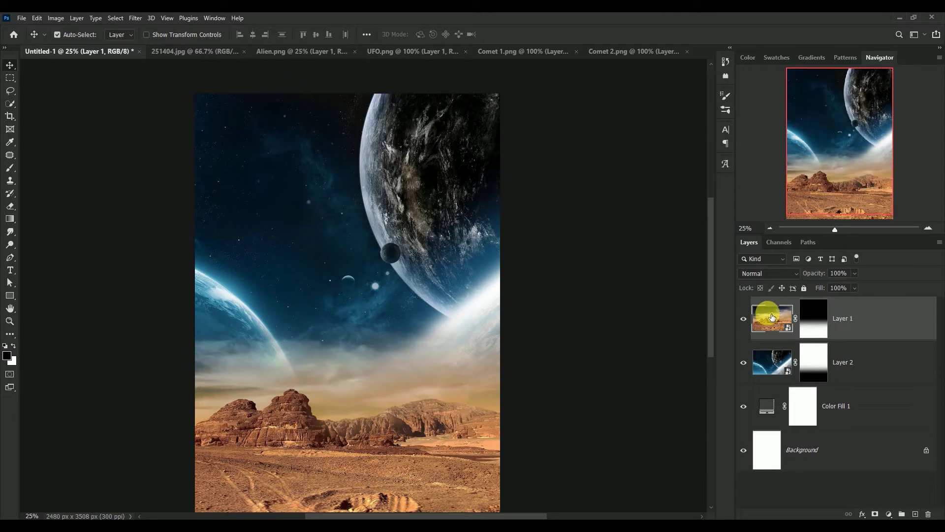
Apply Camera Raw to the desert: Temperature -24, Tint -20, Highlights -47, Shadows +22, Clarity +30, Vibrance +20
{"action": "left_click", "coordinate": [136, 19]}
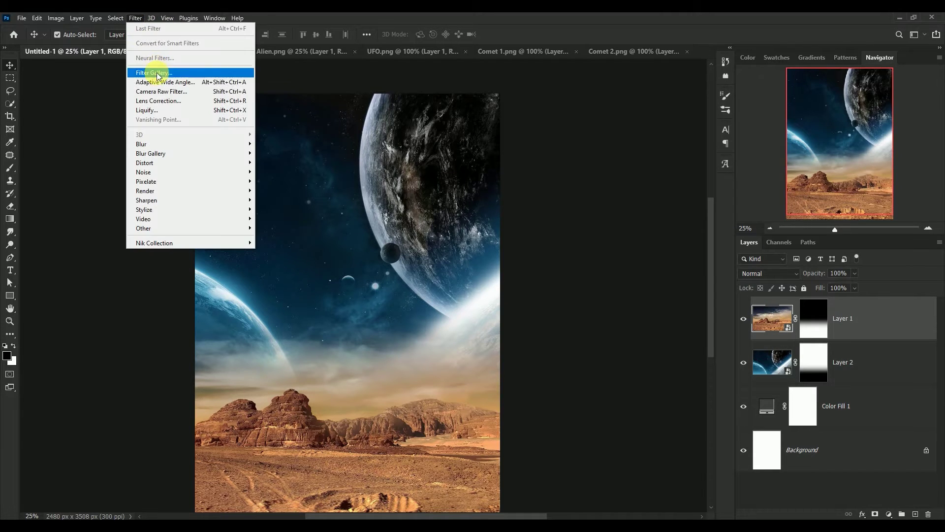
{"action": "left_click", "coordinate": [147, 91]}
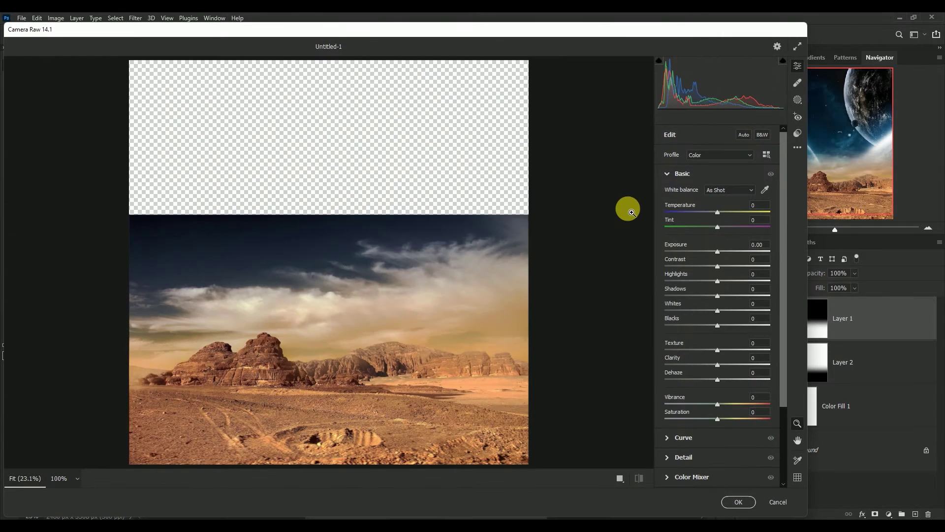
{"action": "left_click", "coordinate": [760, 205]}
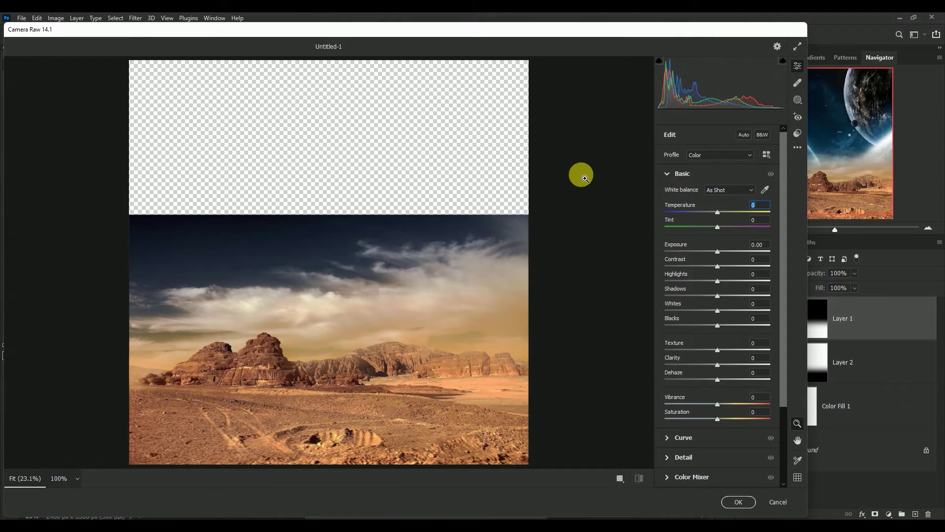
{"action": "type", "text": "-2"}
{"action": "type", "text": "4"}
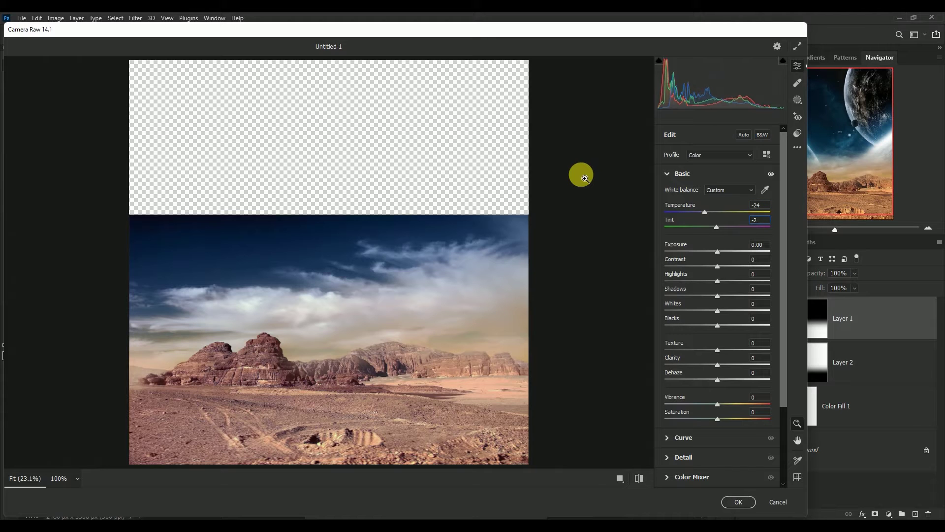
{"action": "type", "text": "0"}
{"action": "key", "text": "Tab"}
{"action": "type", "text": "-4"}
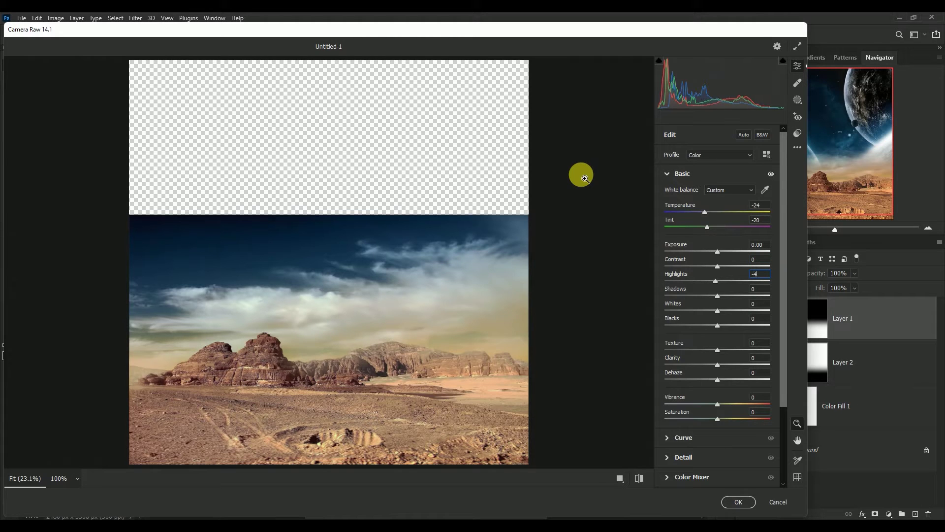
{"action": "type", "text": "7"}
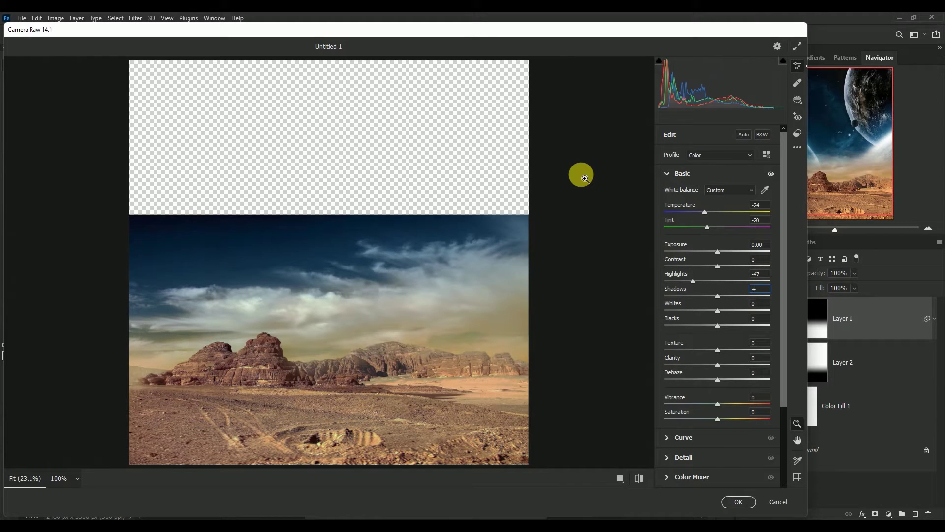
{"action": "type", "text": "22"}
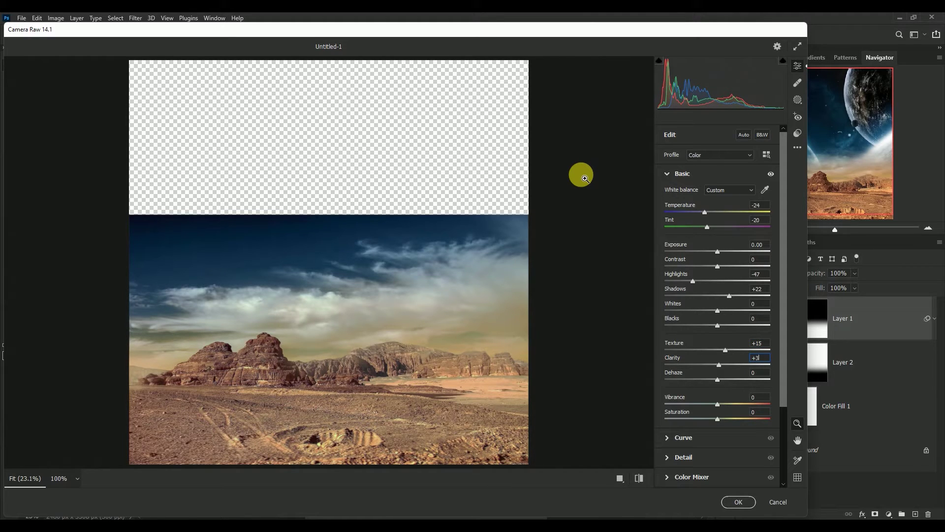
{"action": "type", "text": "0"}
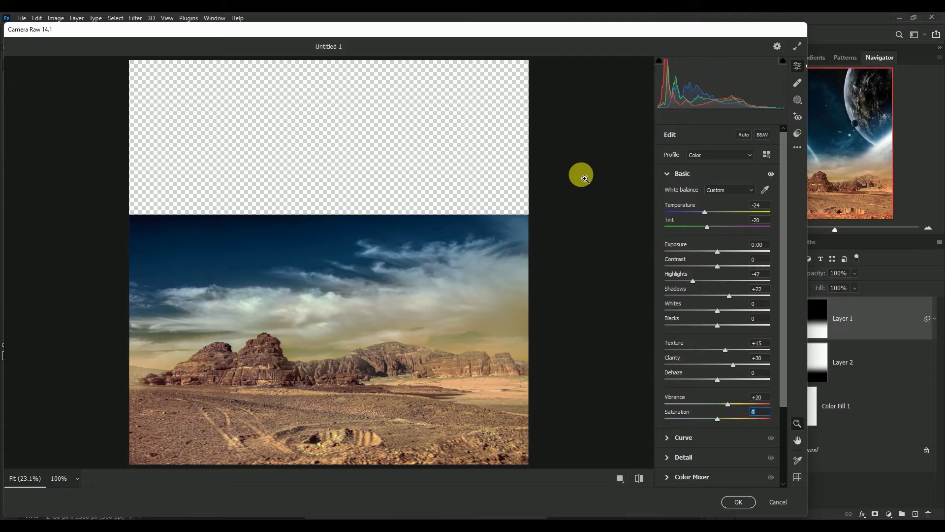
{"action": "type", "text": "0"}
{"action": "left_click", "coordinate": [739, 502]}
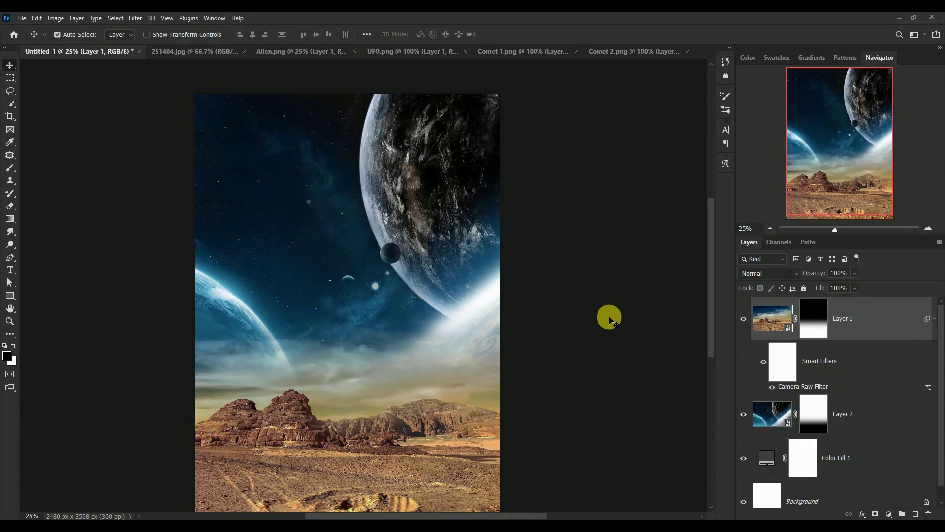
Add a Hue/Saturation adjustment clipped to Layer 1 with Saturation -24 and Lightness -20
{"action": "left_click", "coordinate": [934, 319]}
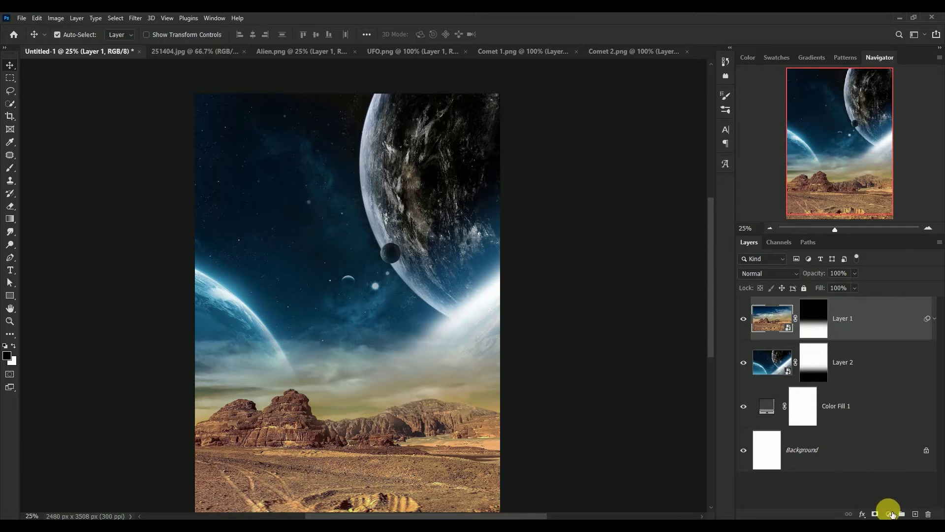
{"action": "left_click", "coordinate": [889, 513]}
{"action": "left_click", "coordinate": [917, 416]}
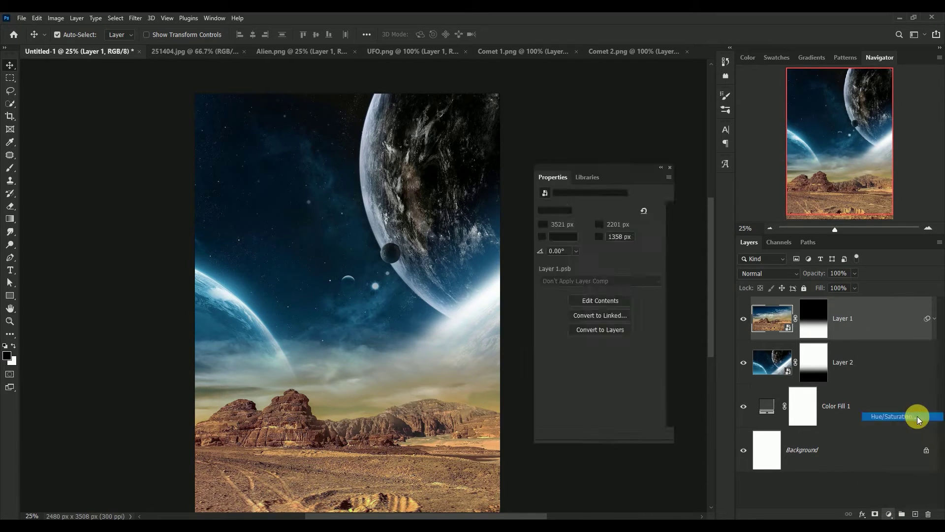
{"action": "left_click", "coordinate": [600, 434]}
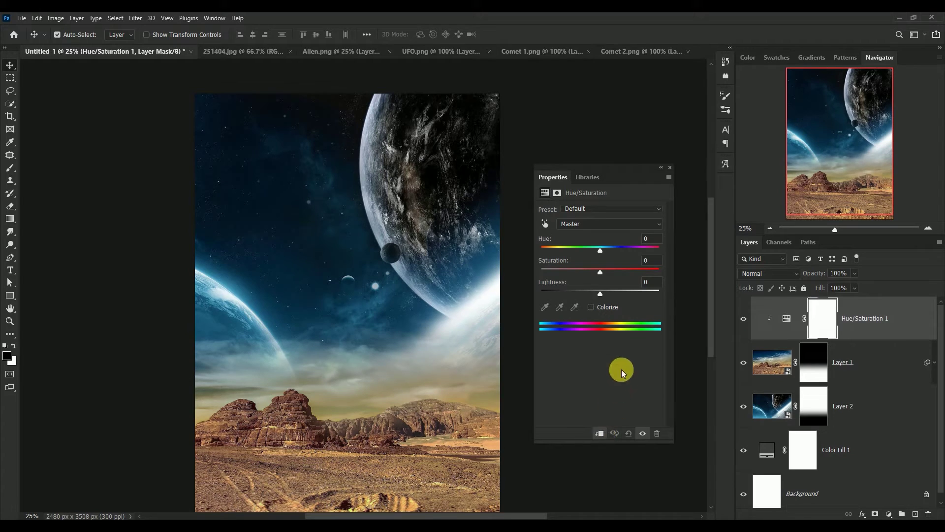
{"action": "left_click", "coordinate": [649, 262]}
{"action": "type", "text": "-"}
{"action": "type", "text": "24"}
{"action": "key", "text": "Tab"}
{"action": "type", "text": "-20"}
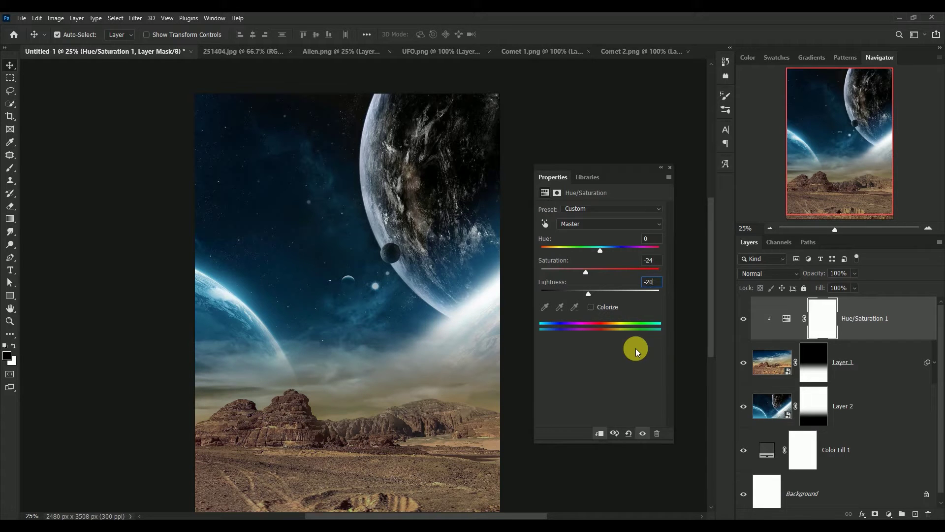
{"action": "left_click", "coordinate": [671, 170]}
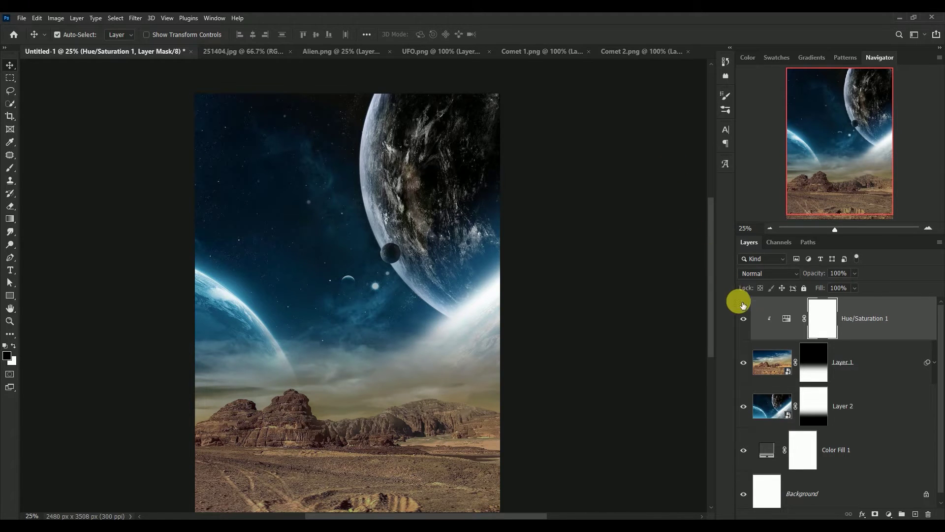
{"action": "left_click", "coordinate": [745, 319]}
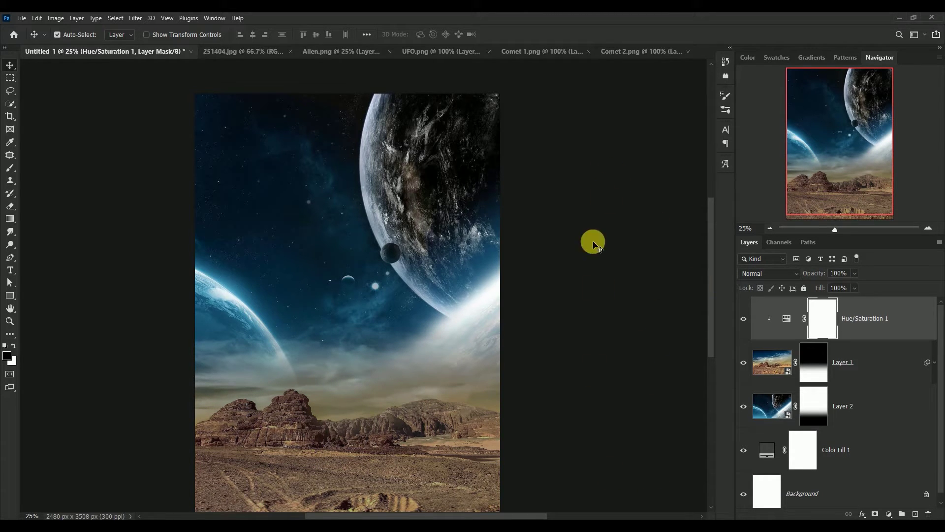
Add a Curves adjustment clipped to the desert with a midtone point at Input 150, Output 135
{"action": "left_click", "coordinate": [892, 513]}
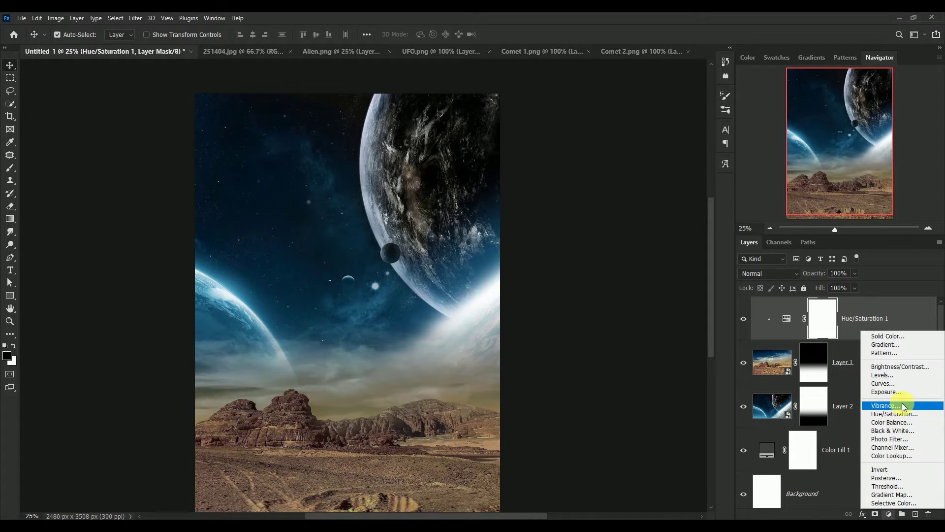
{"action": "left_click", "coordinate": [906, 383]}
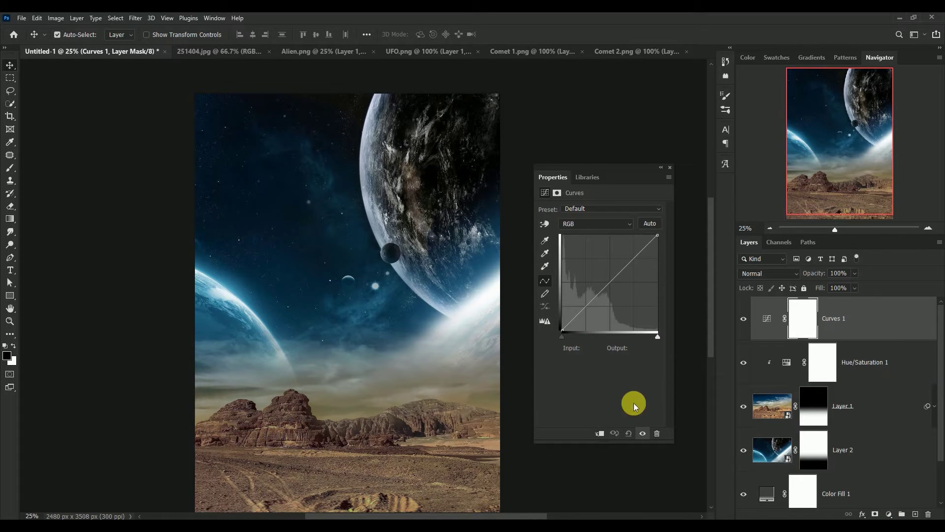
{"action": "left_click", "coordinate": [614, 281]}
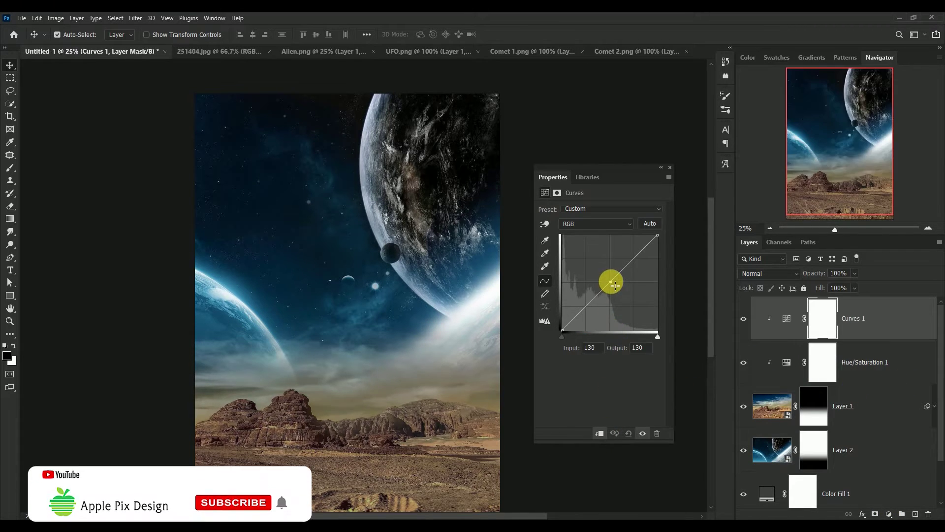
{"action": "left_click_drag", "start_coordinate": [618, 284], "coordinate": [622, 284]}
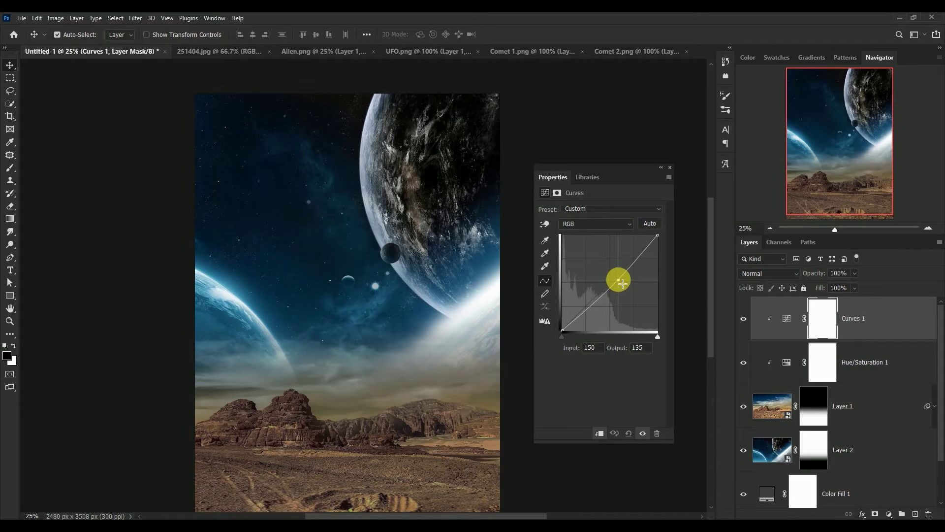
{"action": "left_click", "coordinate": [669, 168]}
{"action": "left_click", "coordinate": [743, 318]}
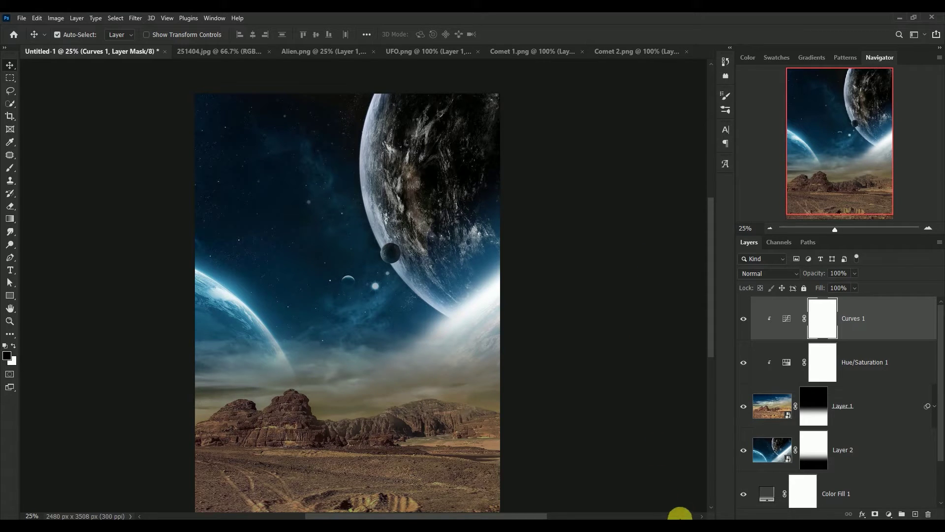
Open Camera Raw on space Layer 2 and set Temperature -43, Tint -47
{"action": "left_click", "coordinate": [773, 452]}
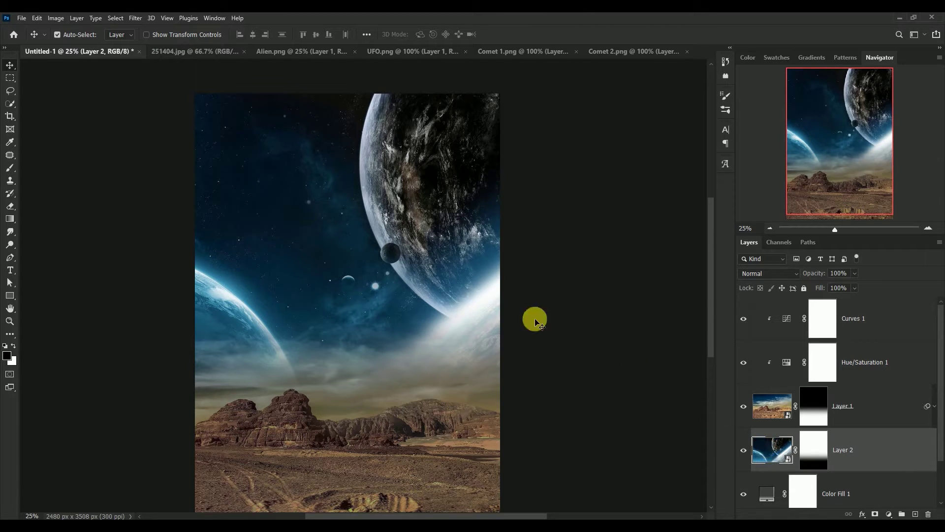
{"action": "left_click", "coordinate": [136, 19]}
{"action": "left_click", "coordinate": [163, 94]}
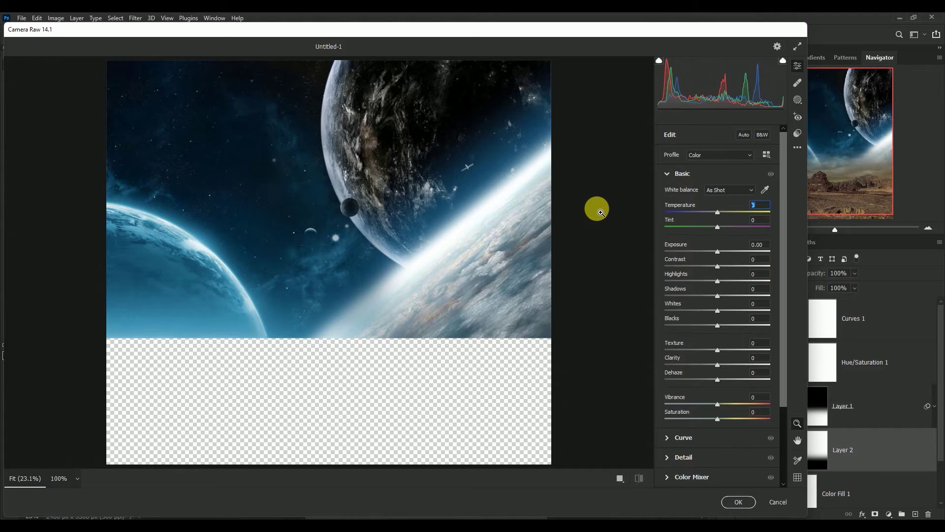
{"action": "type", "text": "43"}
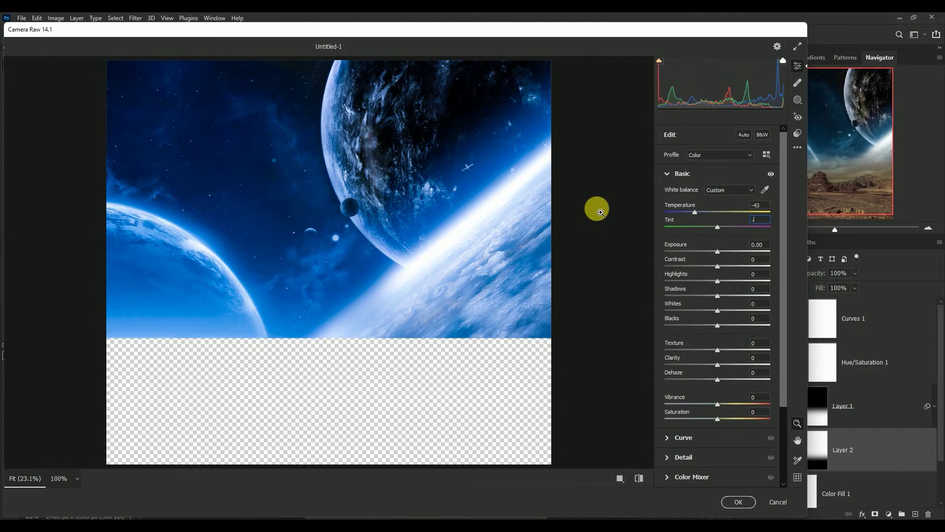
{"action": "type", "text": "47"}
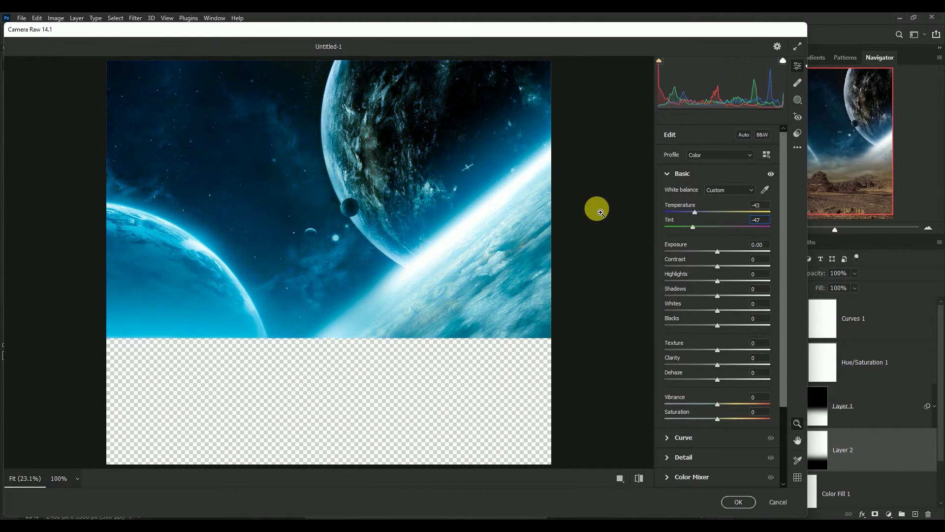
{"action": "key", "text": "Tab"}
Set Contrast -69, Highlights +39, Shadows -31, Texture +30, Clarity +69, Vibrance +36, Saturation +7 and apply
{"action": "type", "text": "6"}
{"action": "type", "text": "9"}
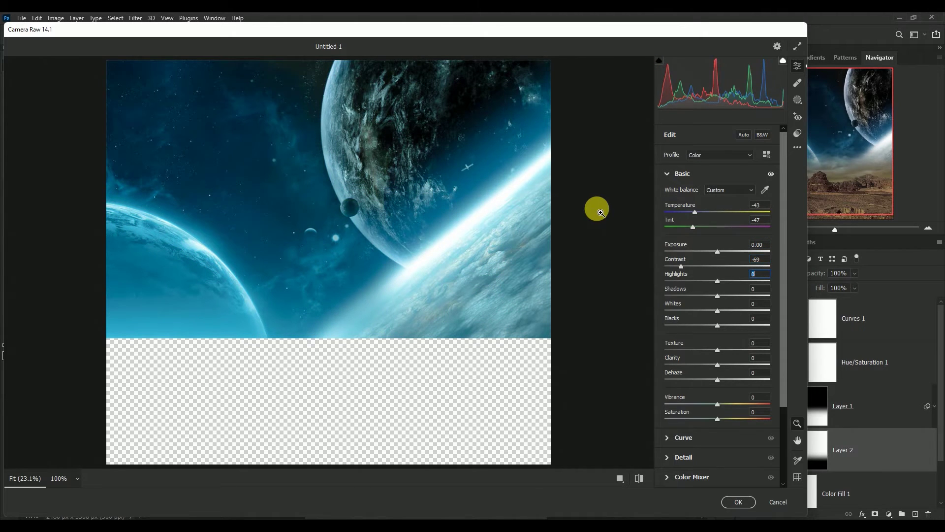
{"action": "type", "text": "3"}
{"action": "type", "text": "9"}
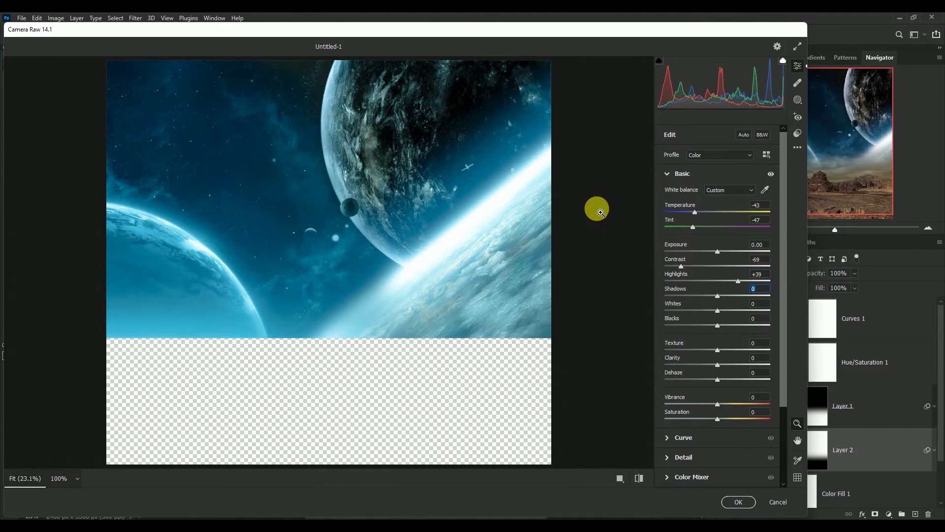
{"action": "key", "text": "Tab"}
{"action": "type", "text": "-3"}
{"action": "type", "text": "1"}
{"action": "key", "text": "Tab"}
{"action": "type", "text": "+"}
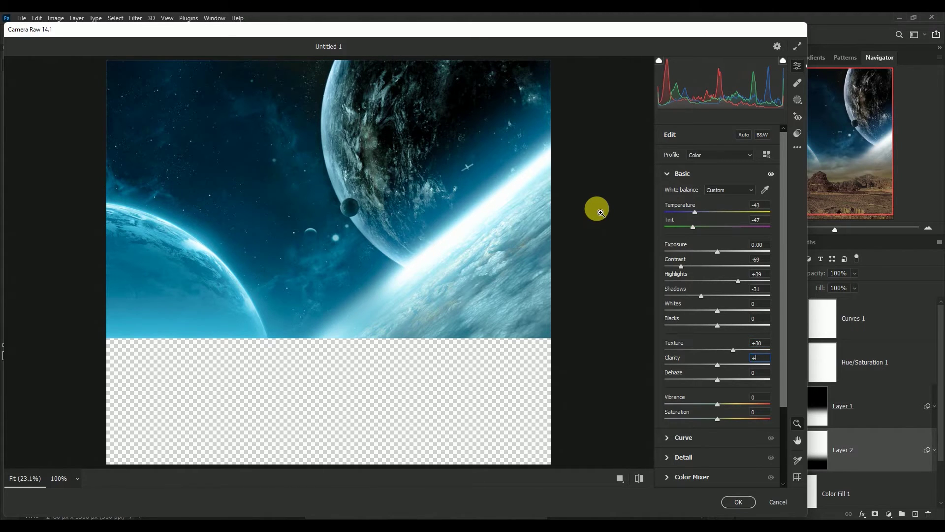
{"action": "type", "text": "6"}
{"action": "type", "text": "9"}
{"action": "key", "text": "Tab"}
{"action": "type", "text": "+3"}
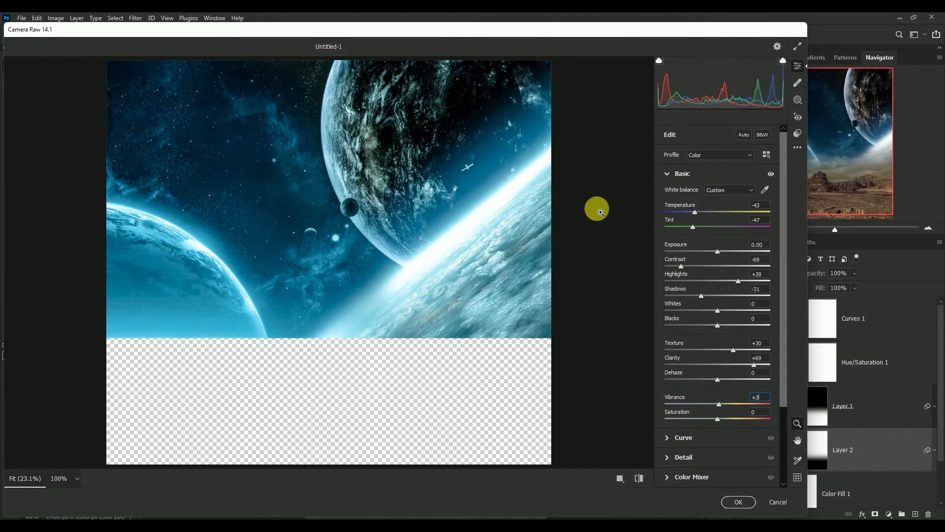
{"action": "type", "text": "6"}
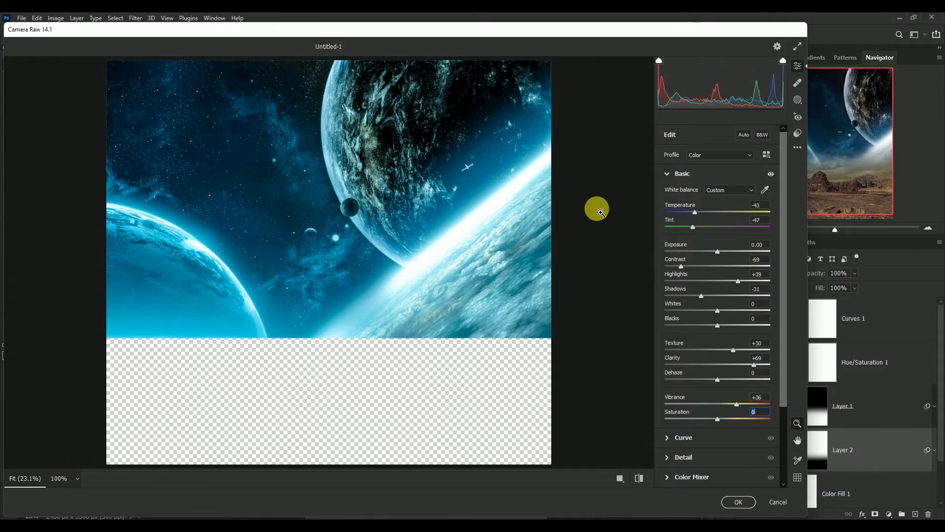
{"action": "type", "text": "7"}
{"action": "left_click", "coordinate": [737, 502]}
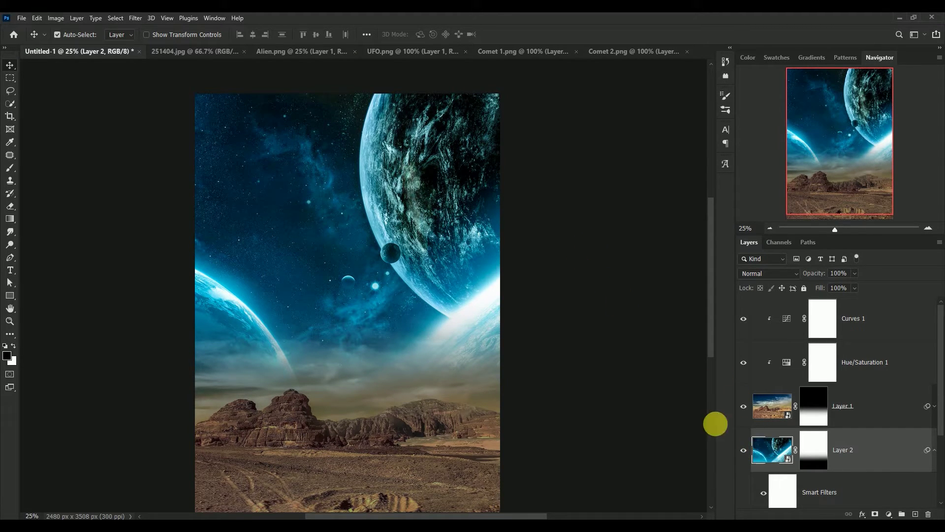
{"action": "scroll", "coordinate": [347, 295], "scroll_direction": "down", "scroll_amount": 1}
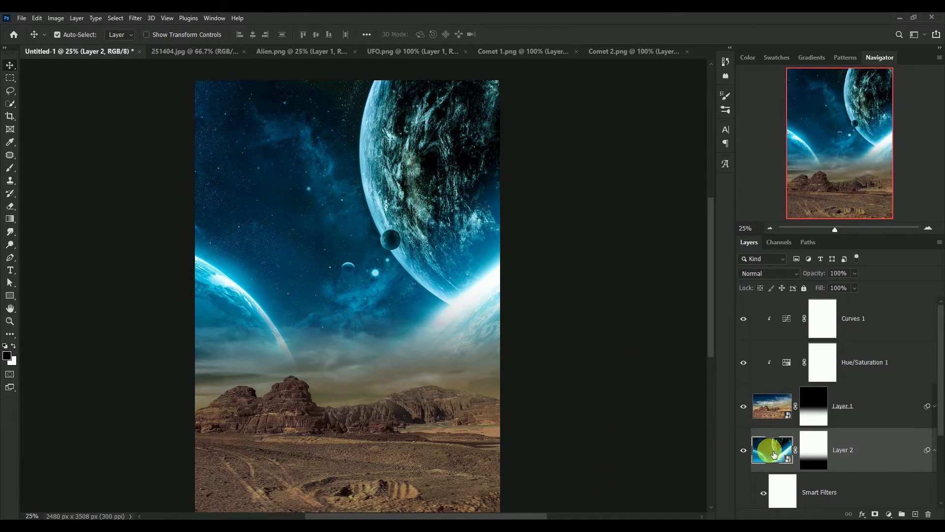
Collapse Layer 2's filter list and close the 251404.jpg space image
{"action": "left_click", "coordinate": [934, 450]}
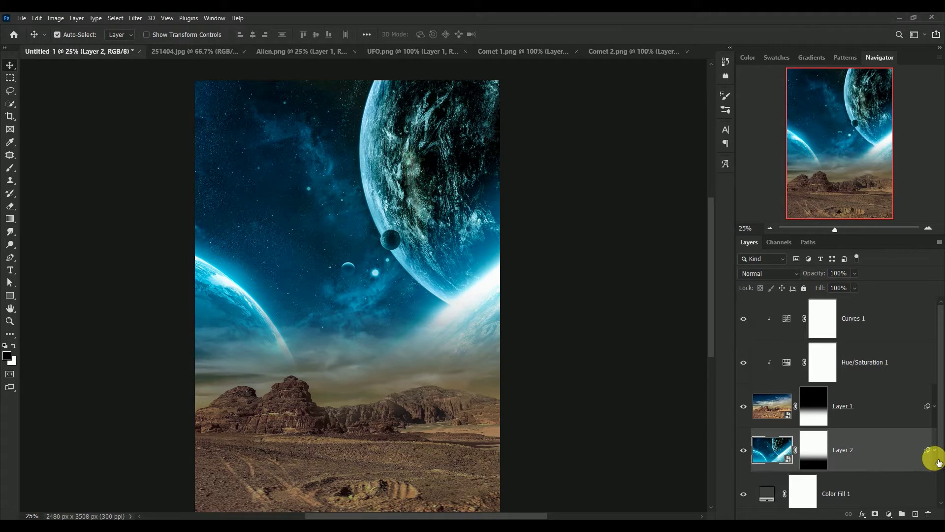
{"action": "left_click", "coordinate": [198, 52]}
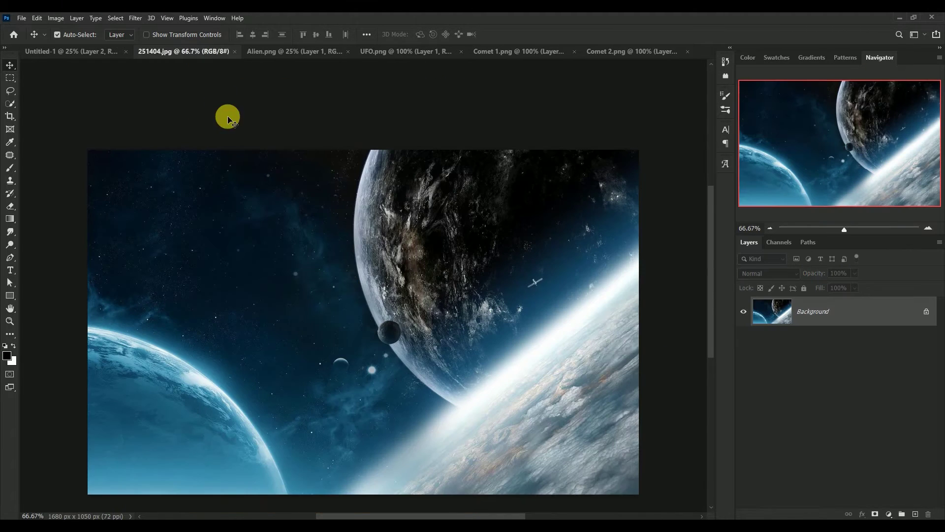
{"action": "left_click", "coordinate": [235, 51]}
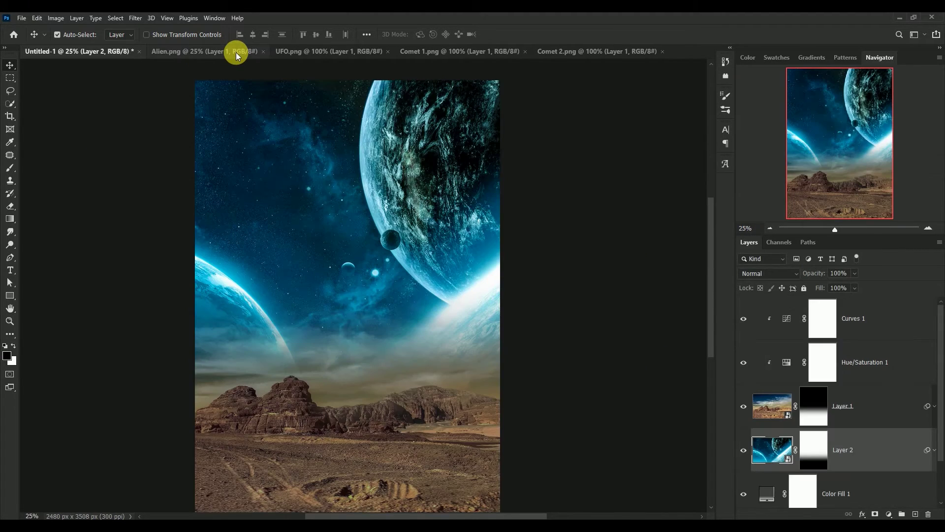
Drag the alien from Alien.png into the poster, move Layer 3 to the top, and set it on the desert
{"action": "left_click", "coordinate": [194, 54]}
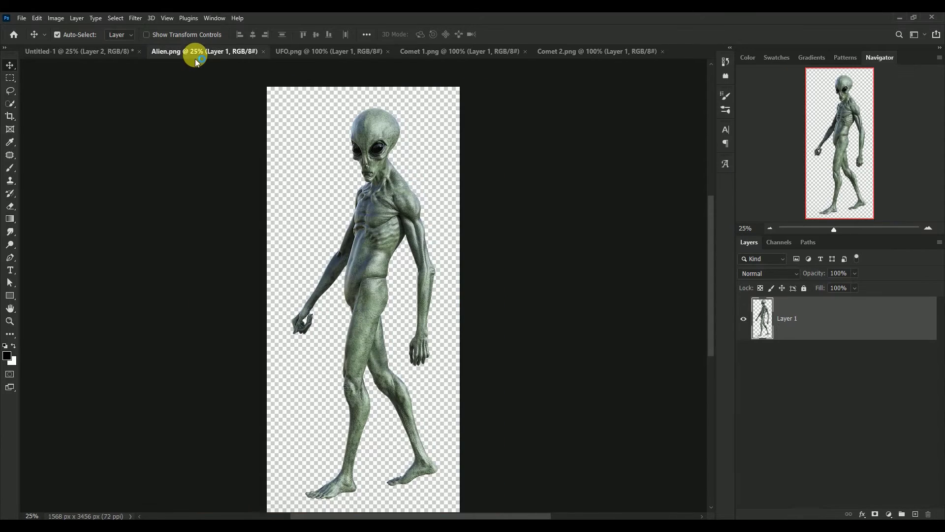
{"action": "left_click_drag", "start_coordinate": [379, 216], "coordinate": [188, 120]}
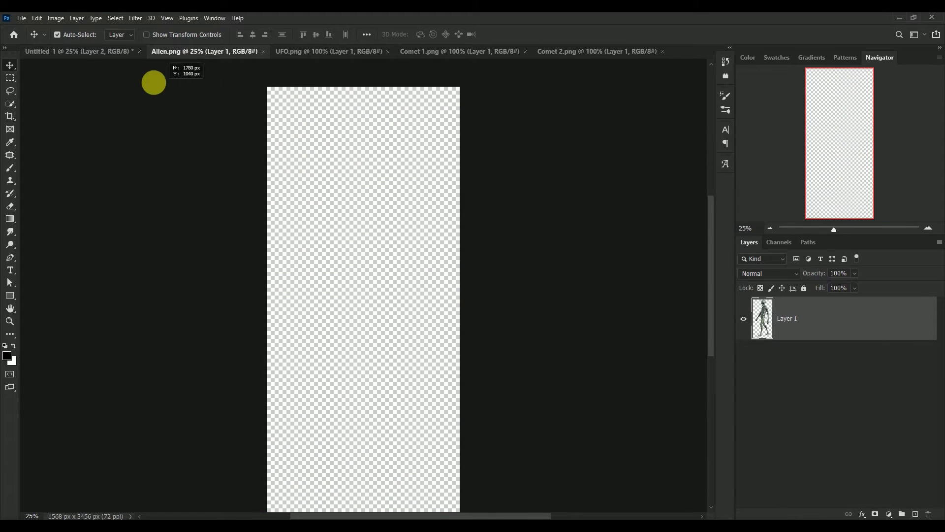
{"action": "left_click_drag", "start_coordinate": [338, 265], "coordinate": [338, 264]}
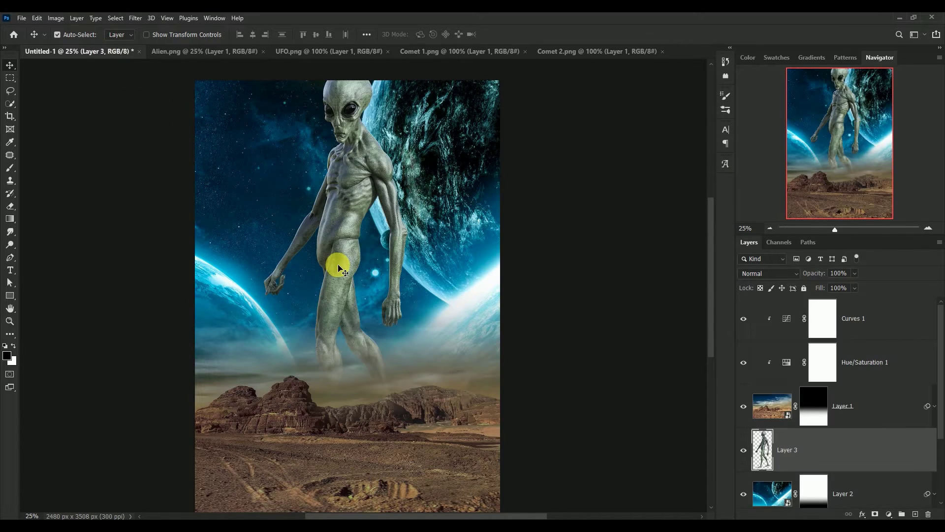
{"action": "left_click", "coordinate": [770, 457]}
{"action": "left_click_drag", "start_coordinate": [770, 457], "coordinate": [772, 315]}
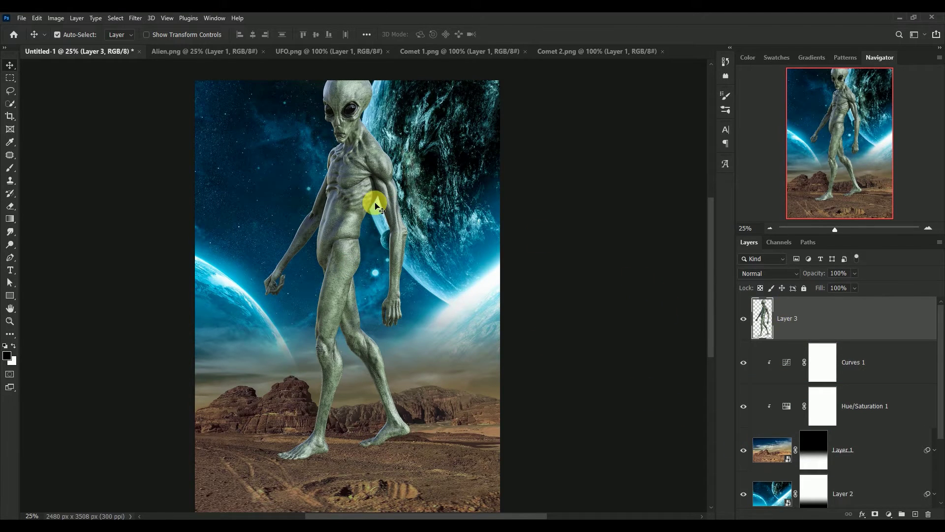
{"action": "left_click_drag", "start_coordinate": [346, 202], "coordinate": [353, 241]}
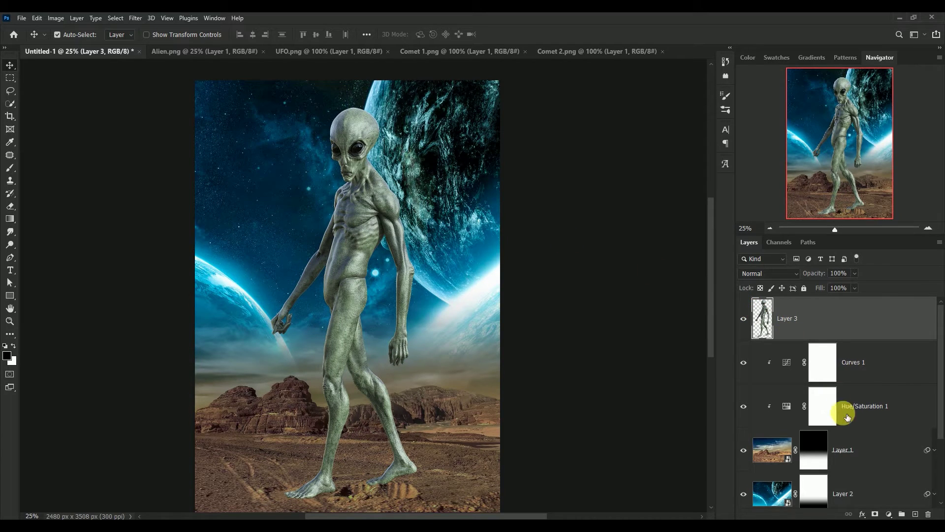
Add a layer mask to Layer 3 and gradient-fade out the alien's legs
{"action": "left_click", "coordinate": [875, 514]}
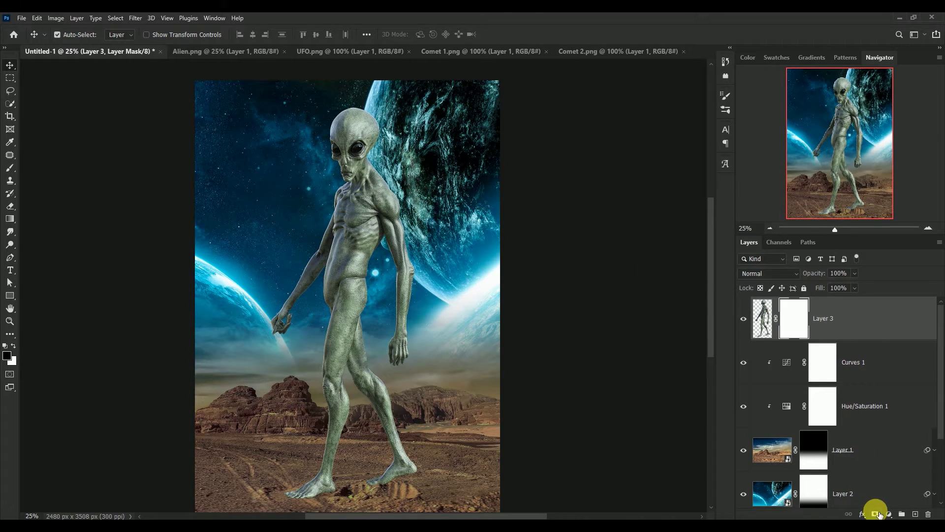
{"action": "left_click", "coordinate": [10, 219]}
{"action": "left_click_drag", "start_coordinate": [357, 494], "coordinate": [359, 321]}
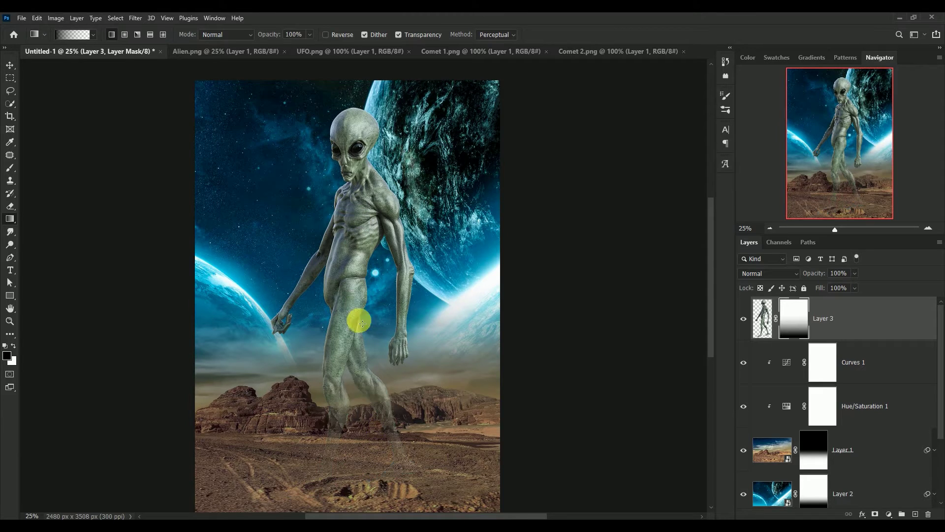
{"action": "left_click_drag", "start_coordinate": [348, 391], "coordinate": [366, 179]}
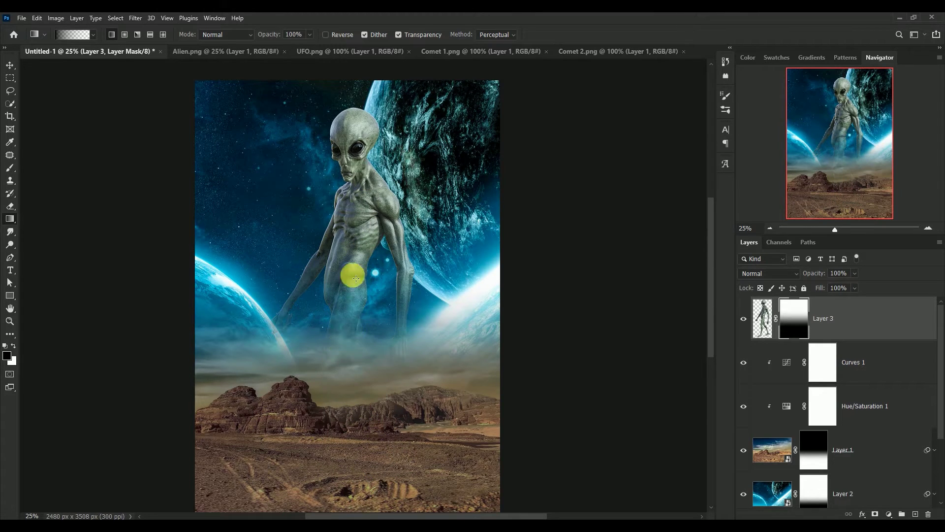
Redraw the mask gradient so the fade starts higher, around the alien's chest
{"action": "left_click_drag", "start_coordinate": [342, 342], "coordinate": [355, 199]}
{"action": "left_click_drag", "start_coordinate": [350, 306], "coordinate": [364, 231]}
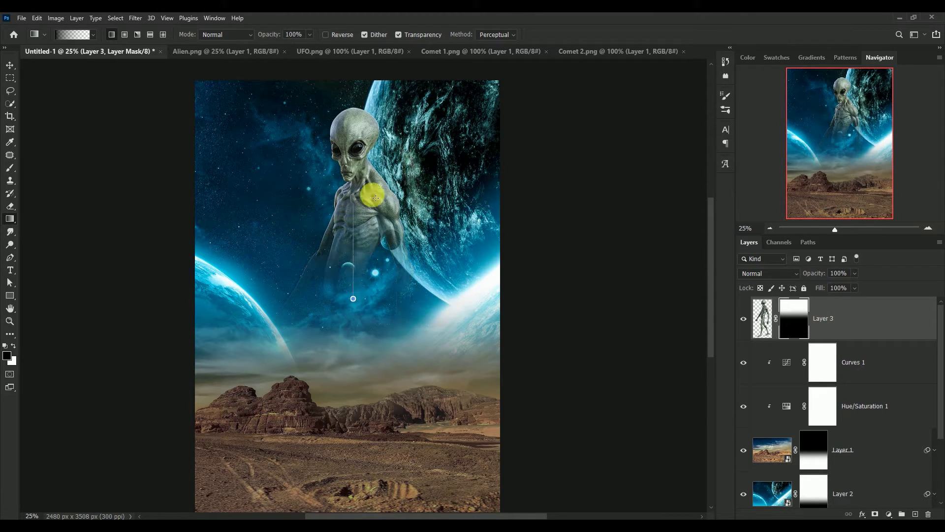
{"action": "left_click_drag", "start_coordinate": [353, 301], "coordinate": [373, 167]}
{"action": "left_click_drag", "start_coordinate": [350, 293], "coordinate": [371, 174]}
{"action": "left_click_drag", "start_coordinate": [369, 255], "coordinate": [373, 153]}
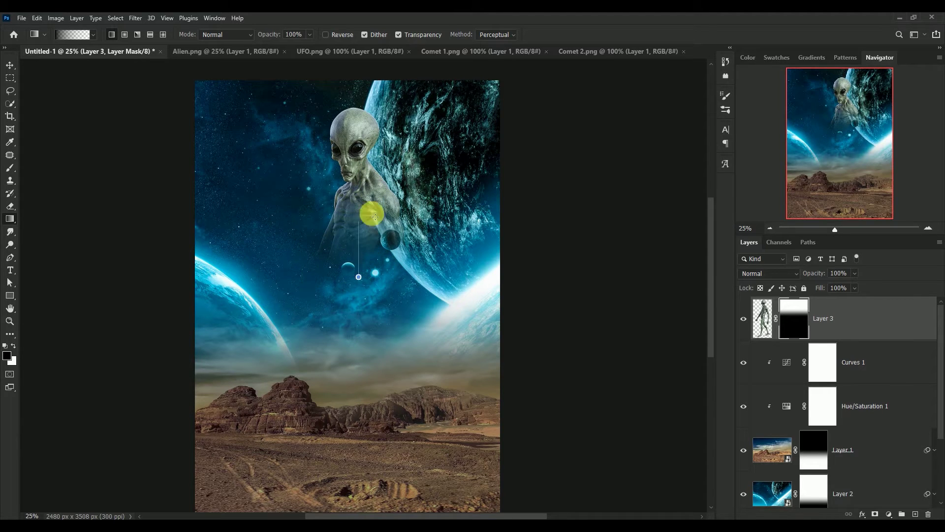
Free Transform Layer 3 up to about 142% and lower the alien on the poster
{"action": "left_click", "coordinate": [9, 65]}
{"action": "key", "text": "ctrl"}
{"action": "key", "text": "ctrl+t"}
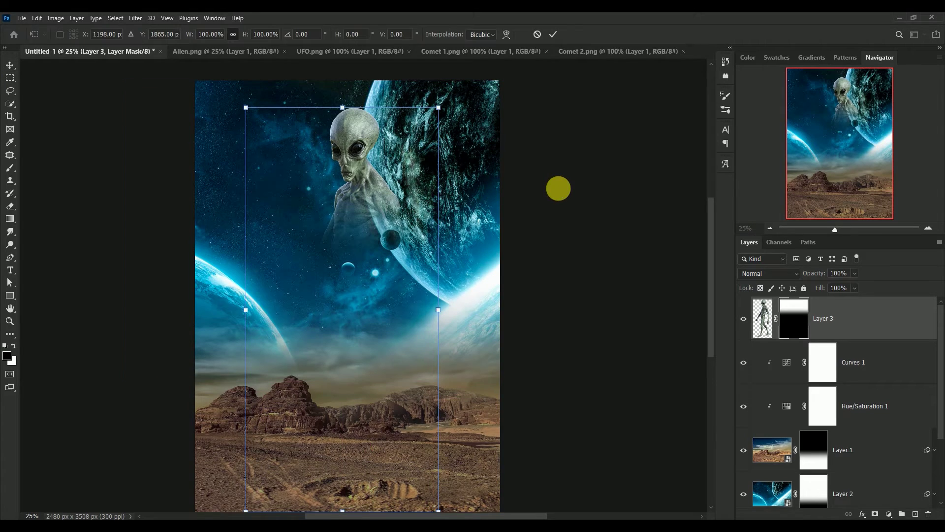
{"action": "left_click_drag", "start_coordinate": [439, 108], "coordinate": [510, 81]}
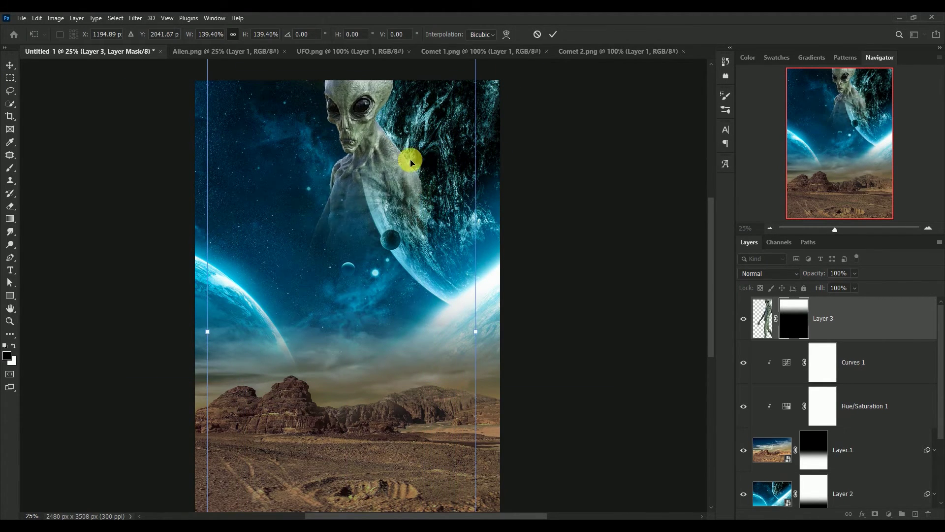
{"action": "left_click_drag", "start_coordinate": [410, 160], "coordinate": [397, 228]}
{"action": "left_click_drag", "start_coordinate": [462, 150], "coordinate": [467, 137]}
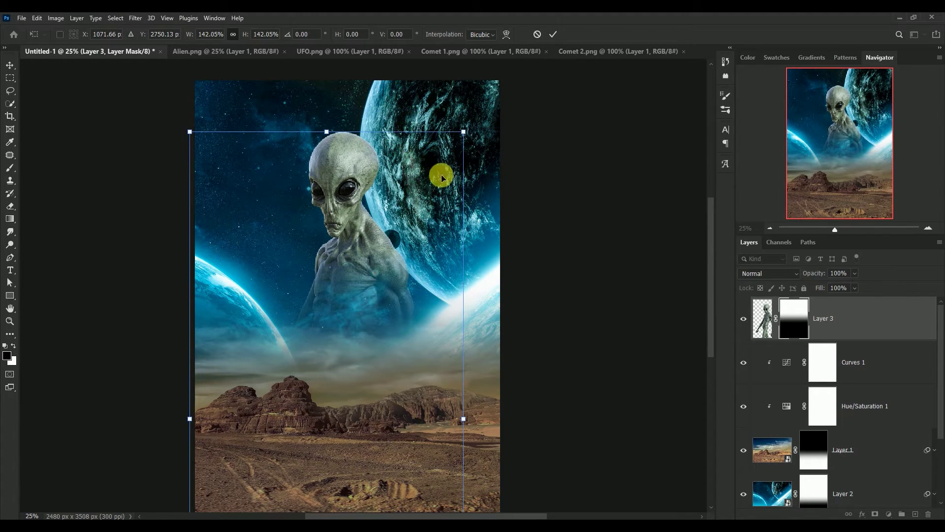
{"action": "mouse_move", "coordinate": [359, 255]}
{"action": "left_mouse_down"}
{"action": "mouse_move", "coordinate": [359, 293]}
{"action": "mouse_move", "coordinate": [362, 283]}
{"action": "left_mouse_up"}
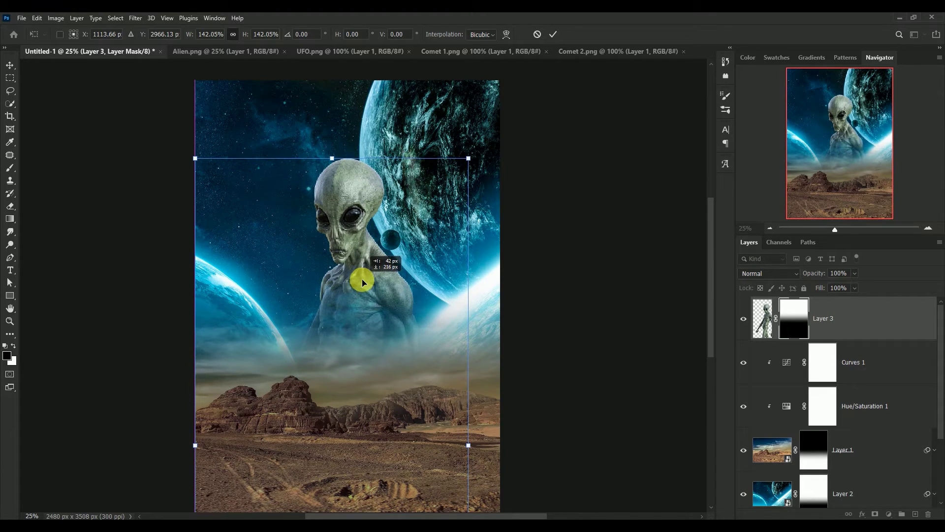
Commit the transform and redraw the gradient fade upward from the sand on the alien's mask
{"action": "left_click", "coordinate": [553, 34]}
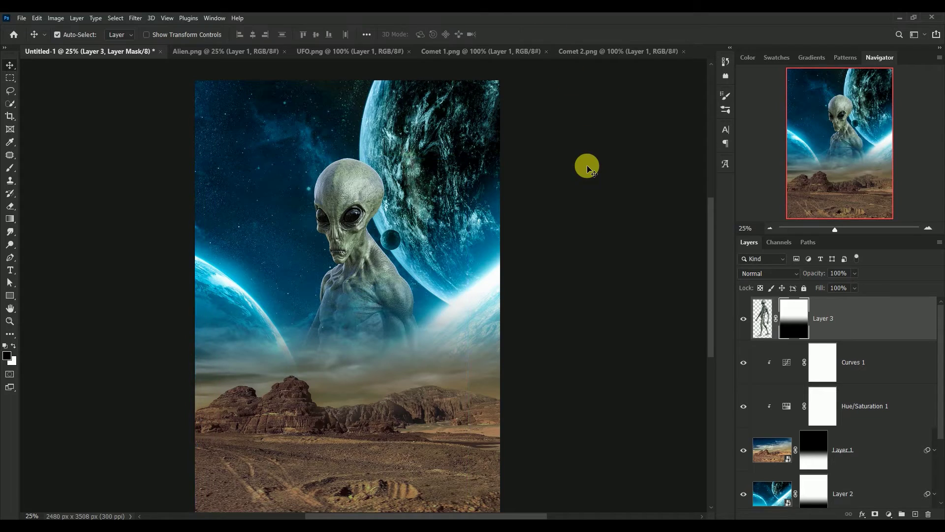
{"action": "left_click", "coordinate": [10, 218]}
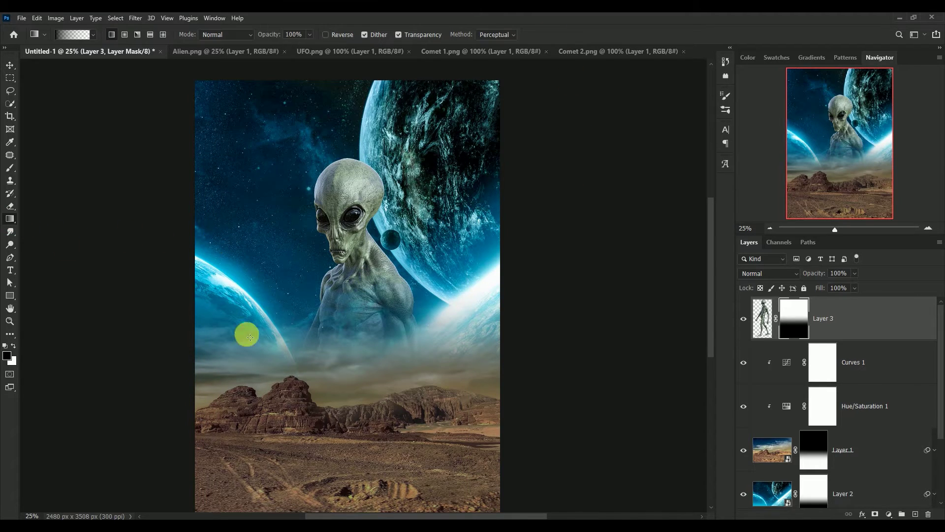
{"action": "left_click_drag", "start_coordinate": [351, 396], "coordinate": [367, 221]}
{"action": "left_click_drag", "start_coordinate": [344, 397], "coordinate": [363, 228]}
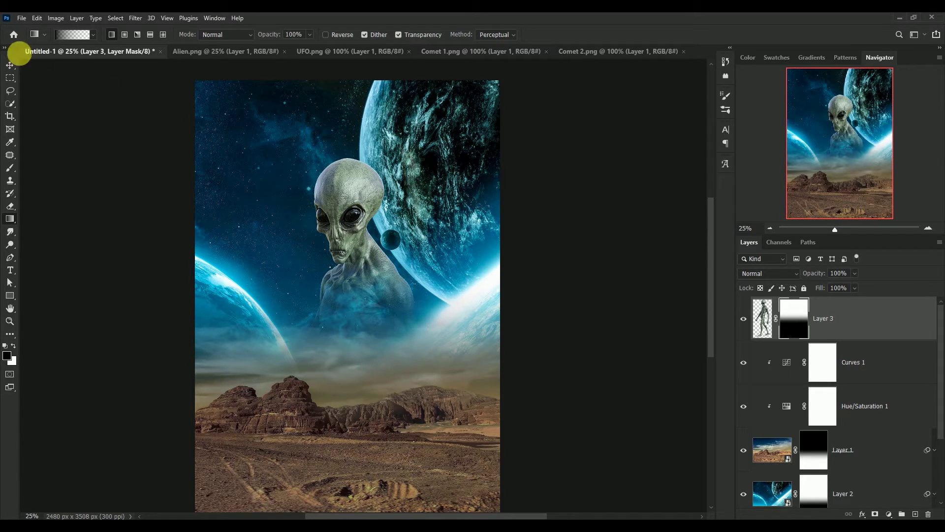
Nudge the alien slightly lower and start a new Free Transform on Layer 3
{"action": "left_click", "coordinate": [10, 65]}
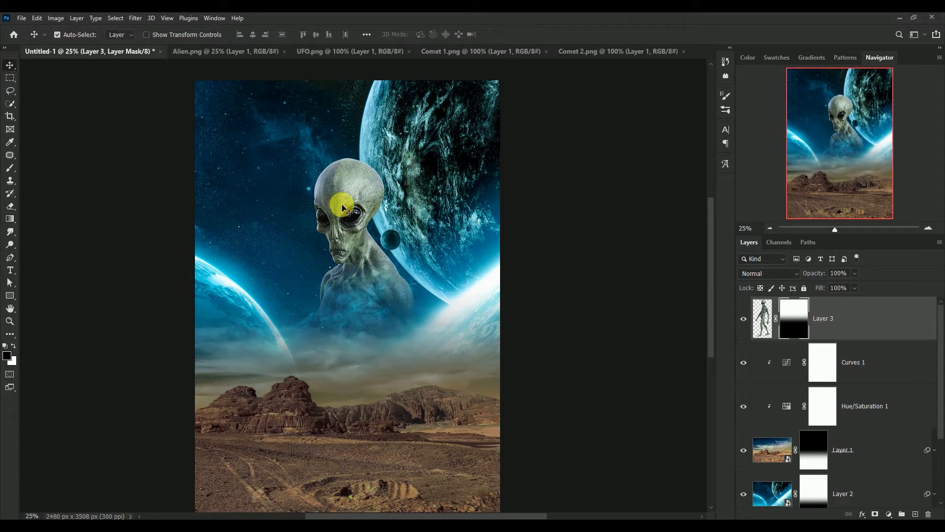
{"action": "left_click_drag", "start_coordinate": [343, 206], "coordinate": [343, 215]}
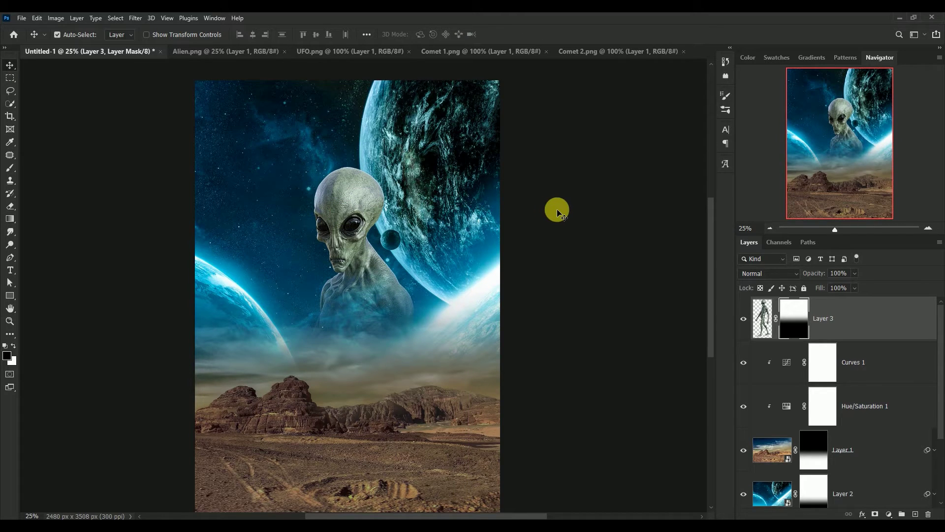
{"action": "key", "text": "ctrl+t"}
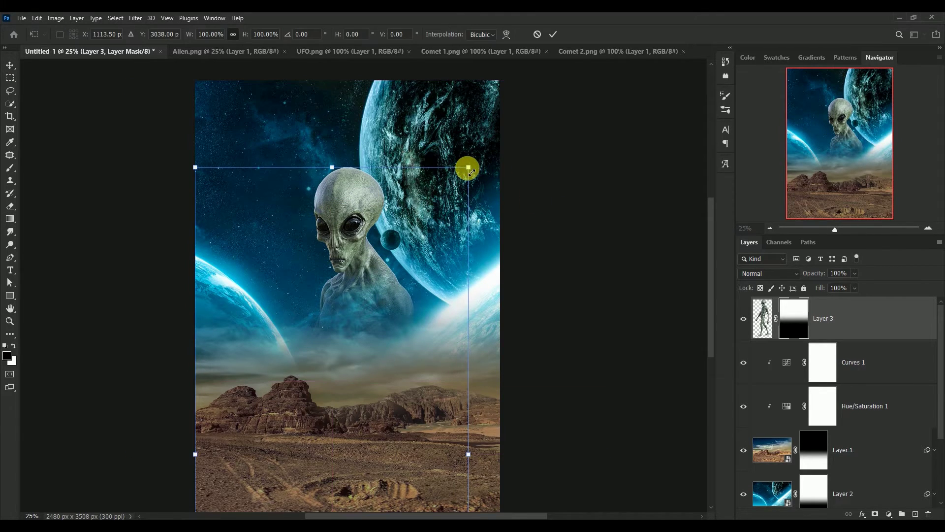
Scale the alien to 108.09%, reposition and commit it, then target Layer 3's image pixels
{"action": "left_click_drag", "start_coordinate": [468, 166], "coordinate": [511, 134]}
{"action": "left_click_drag", "start_coordinate": [372, 275], "coordinate": [359, 308]}
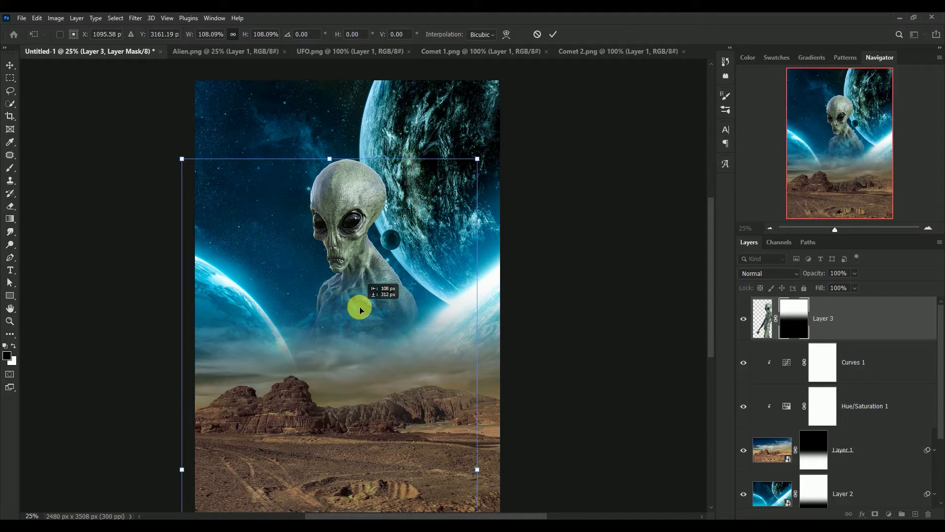
{"action": "left_click", "coordinate": [553, 34]}
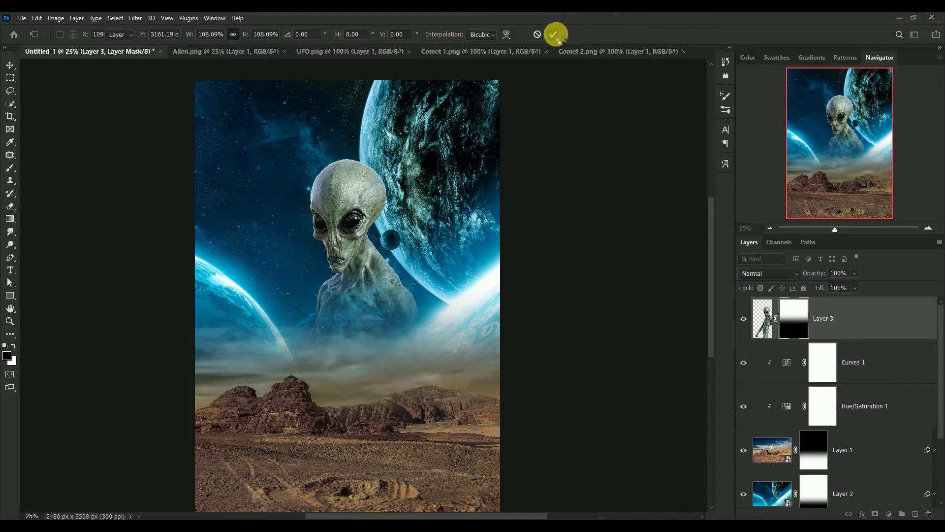
{"action": "left_click", "coordinate": [744, 319]}
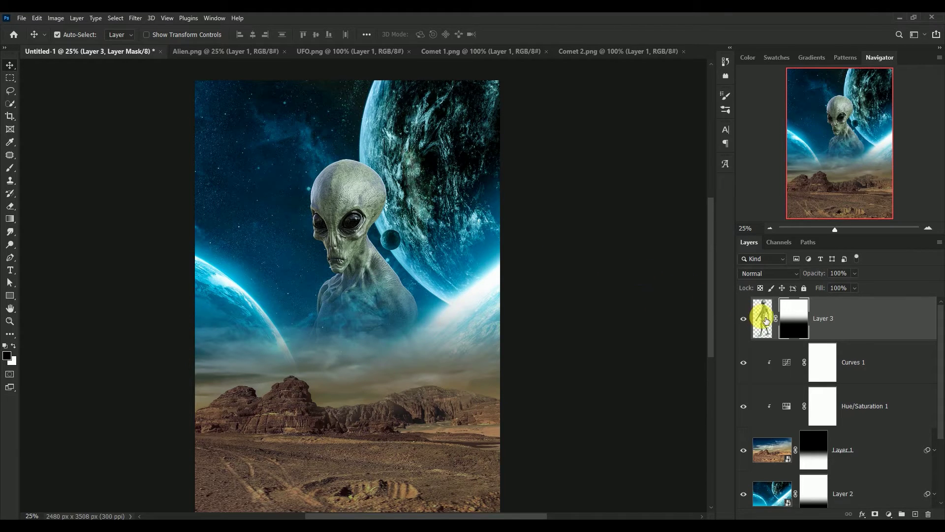
{"action": "left_click", "coordinate": [766, 321]}
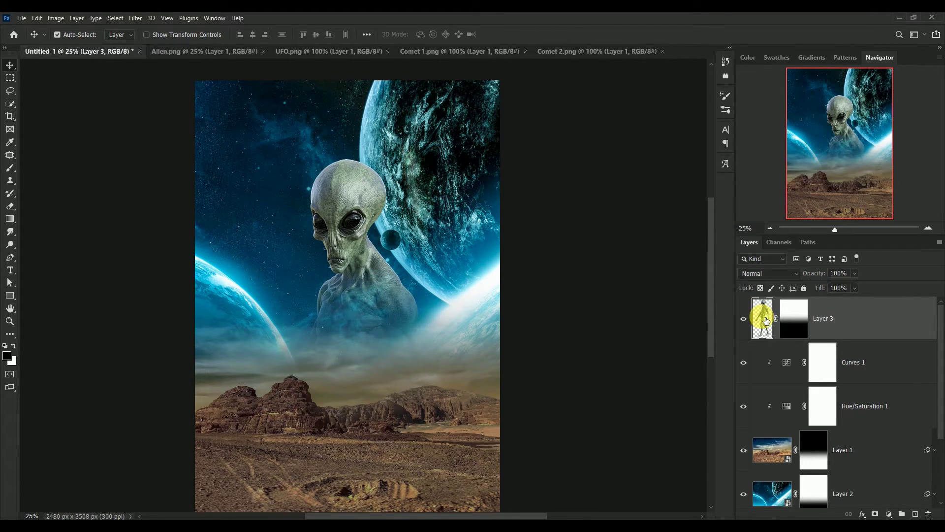
Apply Camera Raw: Temperature -20, Highlights -29, Texture +20, Clarity +34, Vibrance +20, Saturation +22
{"action": "left_click", "coordinate": [136, 18]}
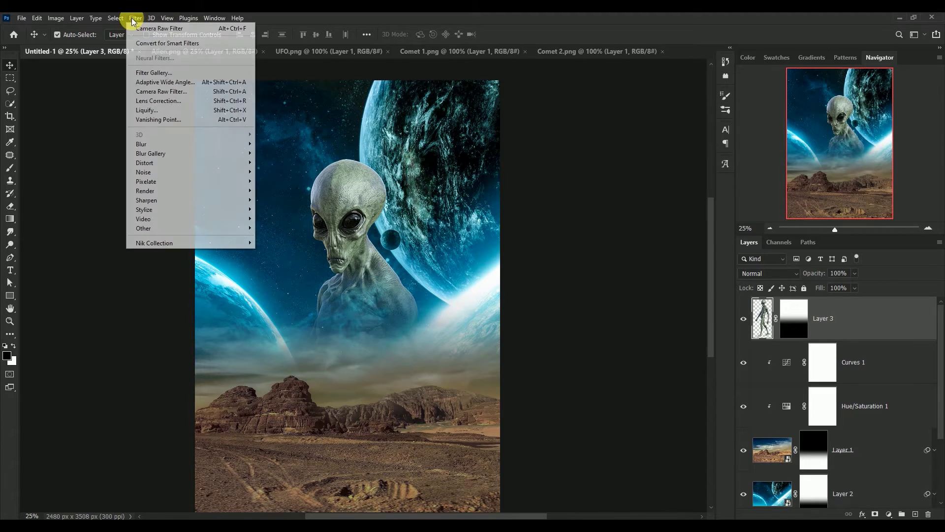
{"action": "left_click", "coordinate": [160, 92]}
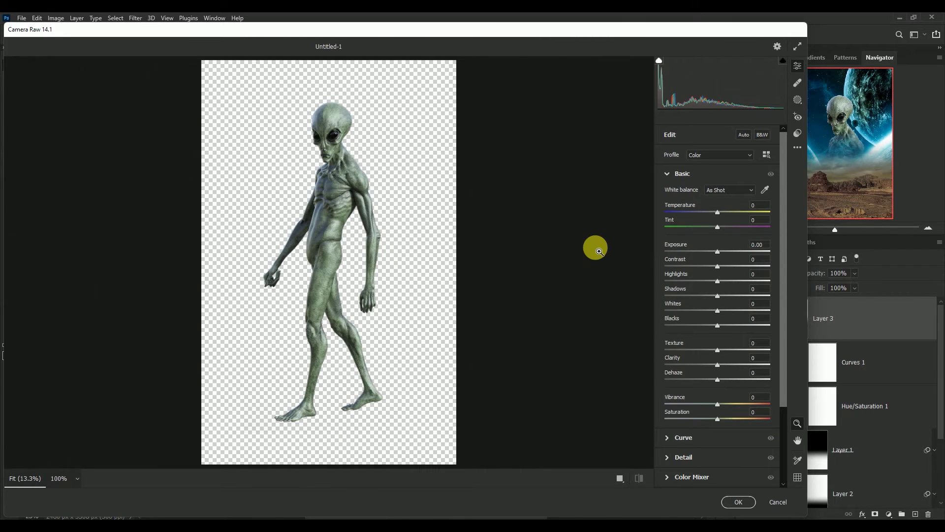
{"action": "left_click", "coordinate": [761, 204]}
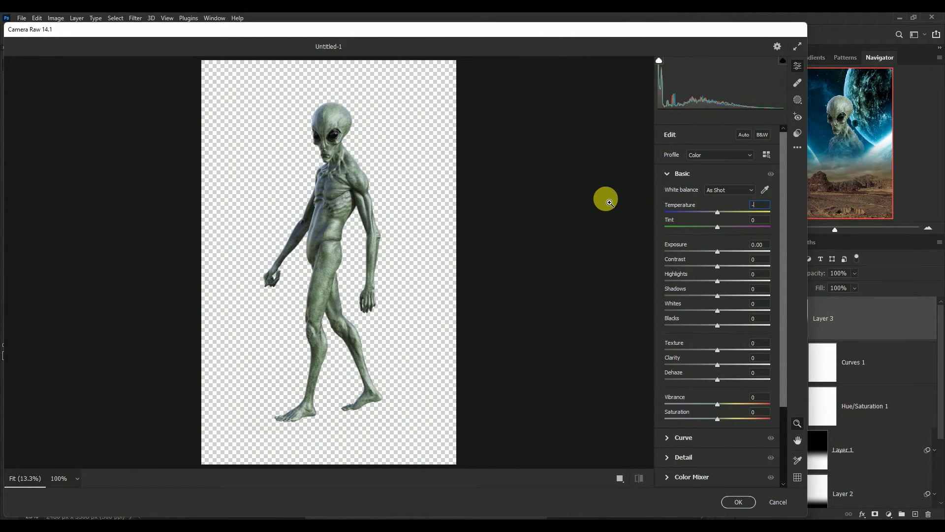
{"action": "type", "text": "-20"}
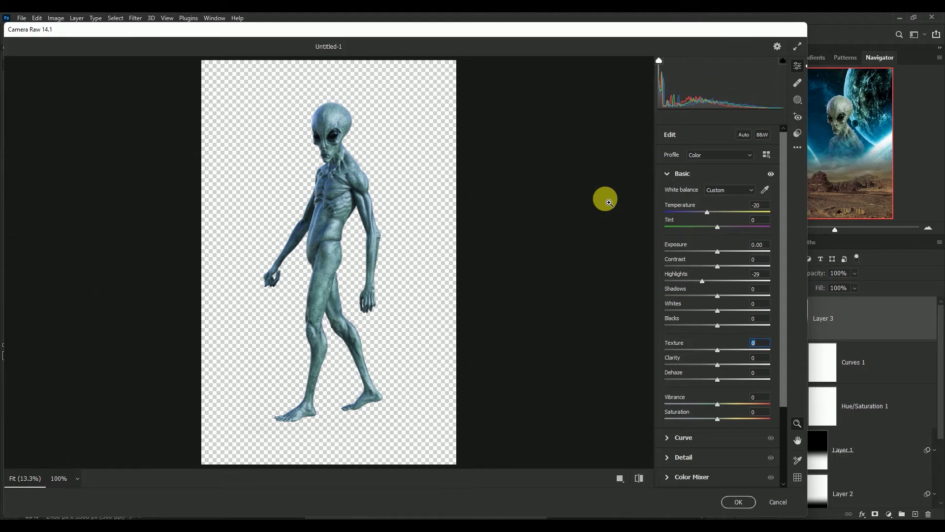
{"action": "type", "text": "0"}
{"action": "type", "text": "4"}
{"action": "key", "text": "Tab"}
{"action": "type", "text": "+22"}
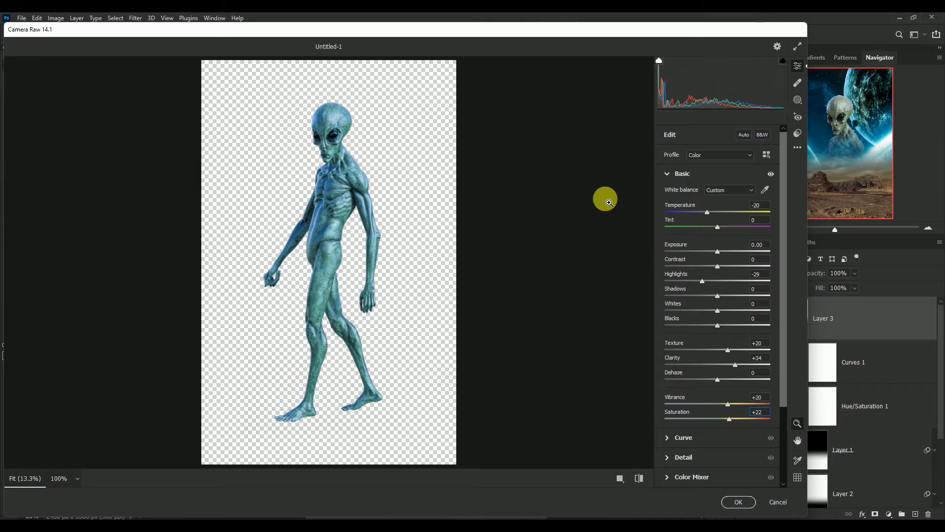
{"action": "left_click", "coordinate": [738, 502]}
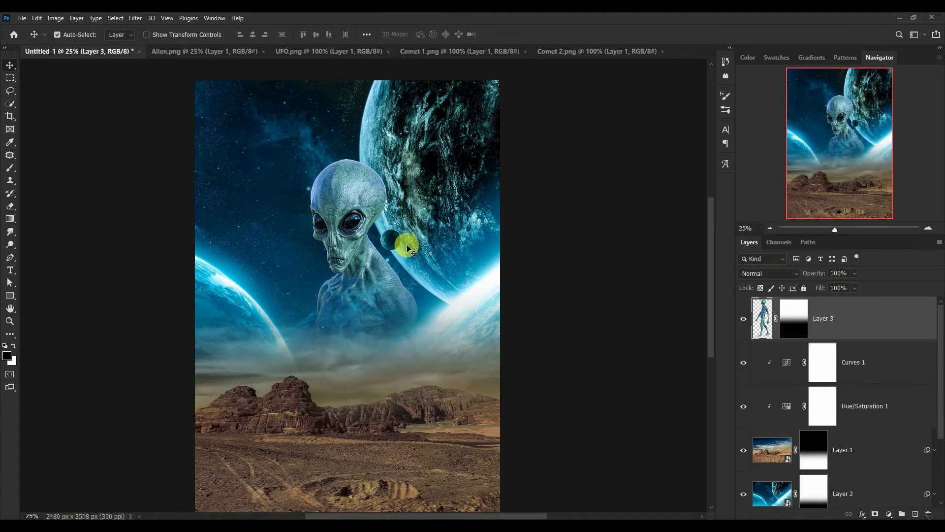
Nudge the alien slightly lower, close Alien.png, and bring up Comet 1.png
{"action": "left_click_drag", "start_coordinate": [352, 217], "coordinate": [353, 225]}
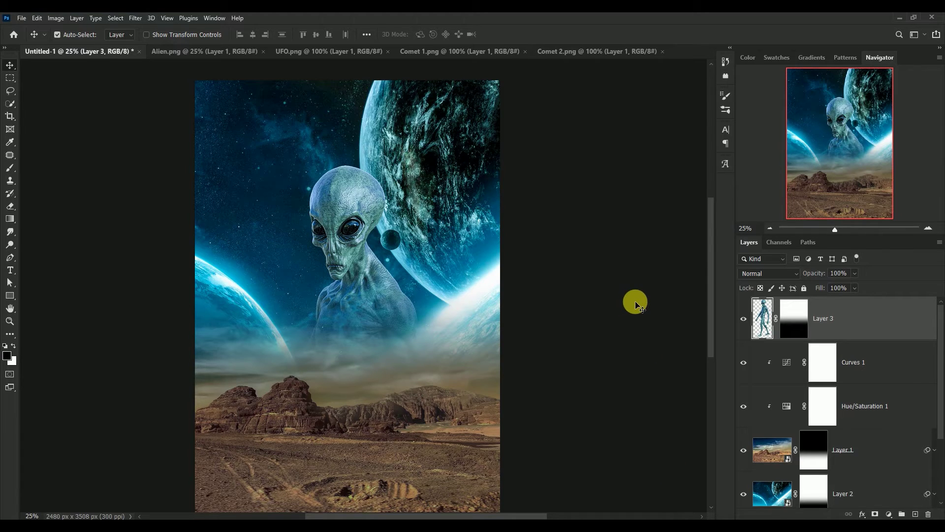
{"action": "left_click", "coordinate": [179, 52]}
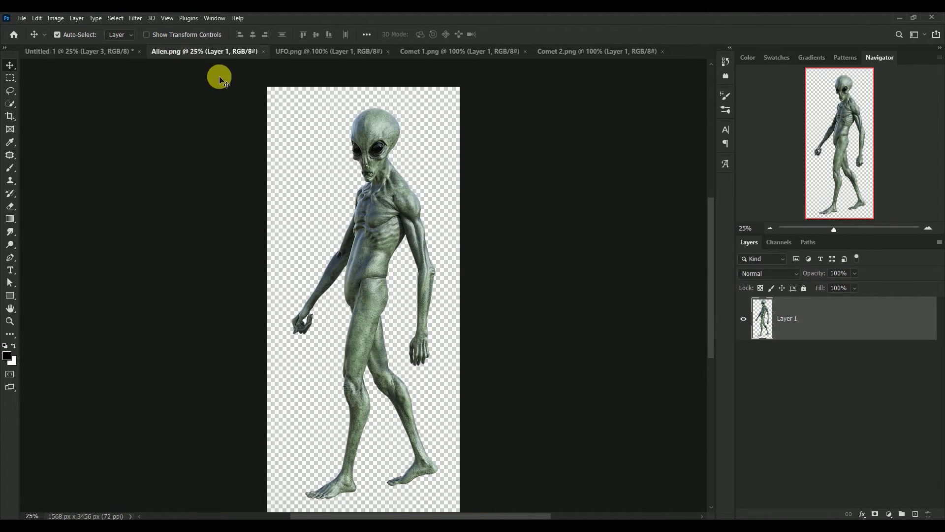
{"action": "left_click", "coordinate": [264, 51]}
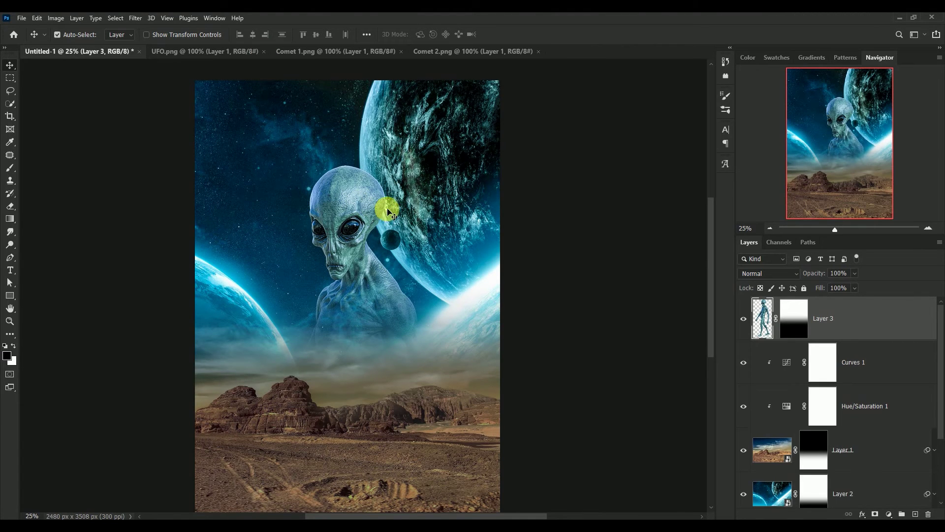
{"action": "left_click", "coordinate": [352, 51]}
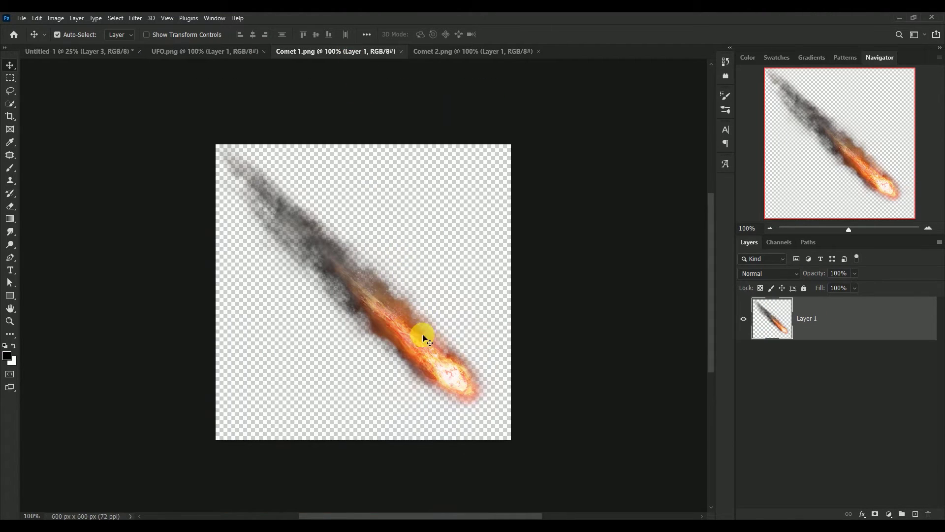
Bring the comet into the poster as Layer 4, scale it to 62.05%, and set it over the left planet
{"action": "mouse_move", "coordinate": [423, 338]}
{"action": "left_mouse_down"}
{"action": "mouse_move", "coordinate": [76, 51]}
{"action": "mouse_move", "coordinate": [323, 338]}
{"action": "left_mouse_up"}
{"action": "left_click_drag", "start_coordinate": [270, 299], "coordinate": [272, 302]}
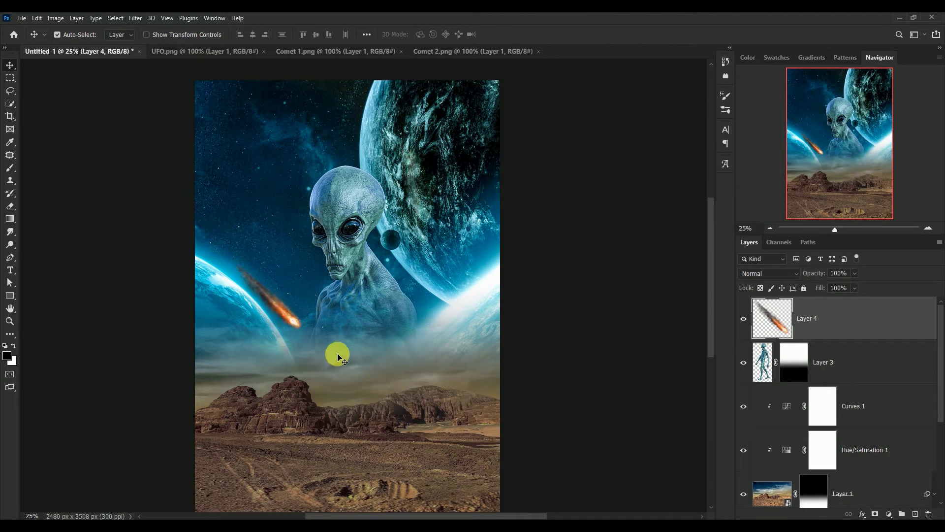
{"action": "key", "text": "ctrl"}
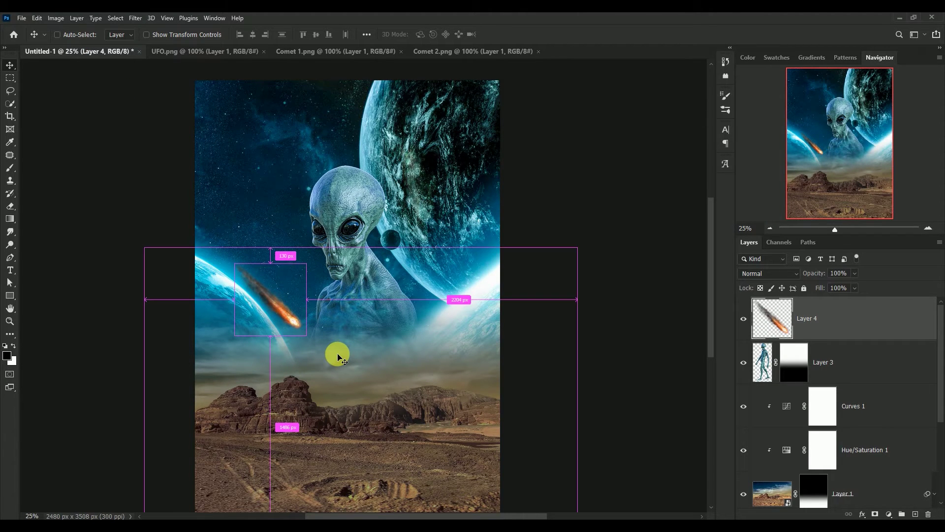
{"action": "key", "text": "ctrl+t"}
{"action": "mouse_move", "coordinate": [306, 335]}
{"action": "left_mouse_down"}
{"action": "mouse_move", "coordinate": [279, 308]}
{"action": "mouse_move", "coordinate": [289, 310]}
{"action": "left_mouse_up"}
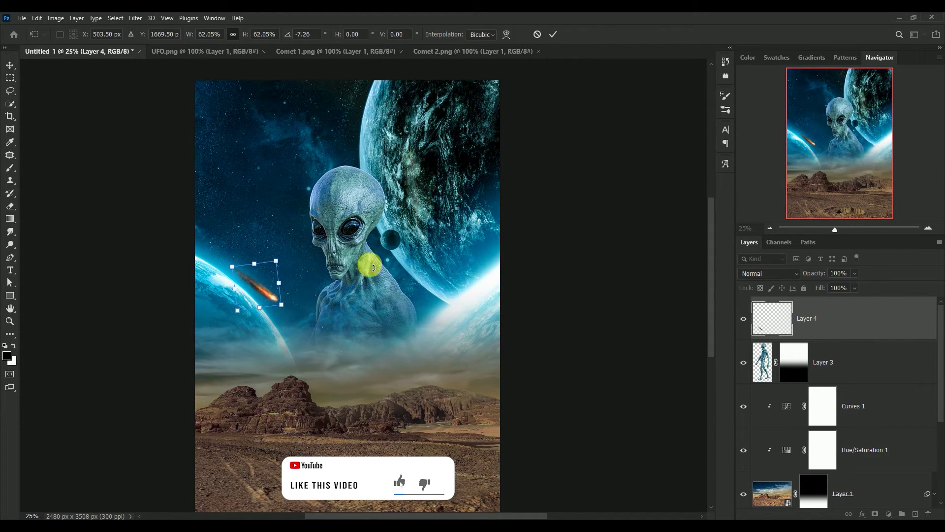
{"action": "left_click", "coordinate": [553, 34]}
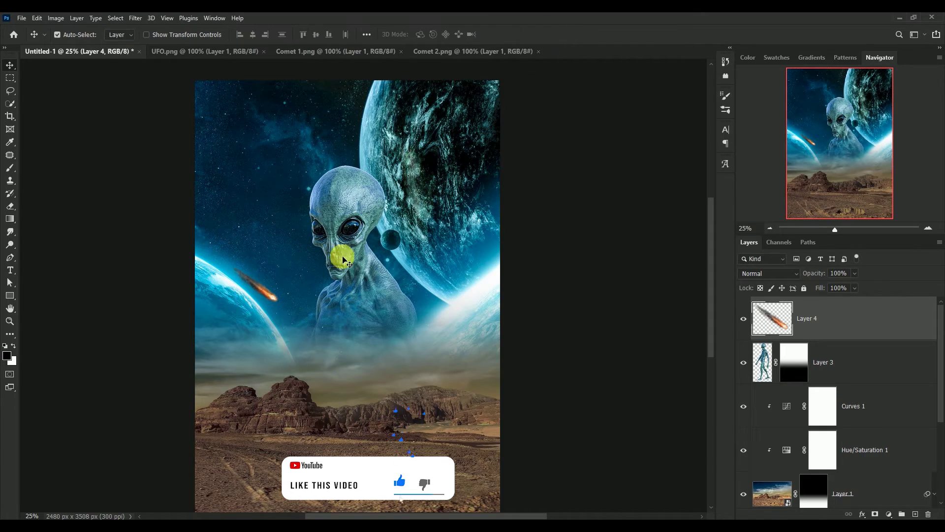
{"action": "left_click_drag", "start_coordinate": [266, 289], "coordinate": [256, 275]}
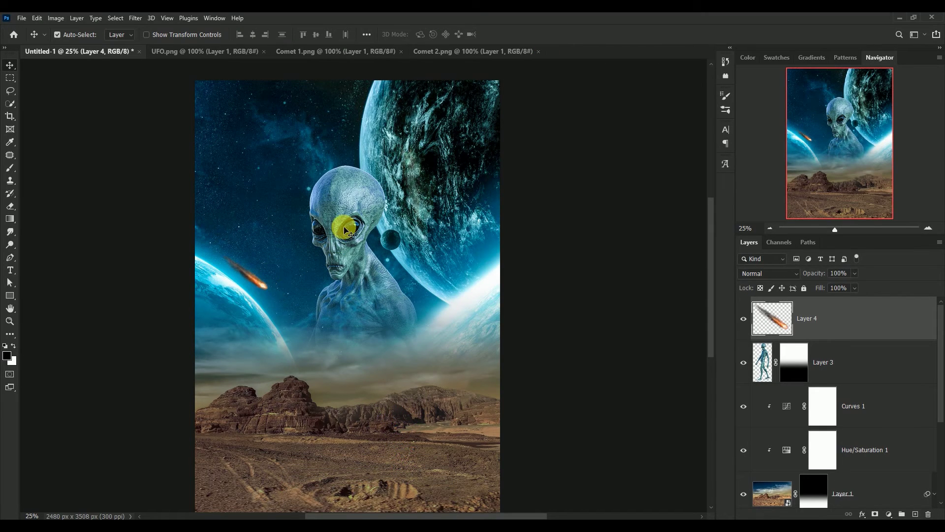
{"action": "left_click", "coordinate": [346, 230]}
Nudge the alien Layer 3 slightly lower with Shift+arrow keys
{"action": "key", "text": "shift+Down"}
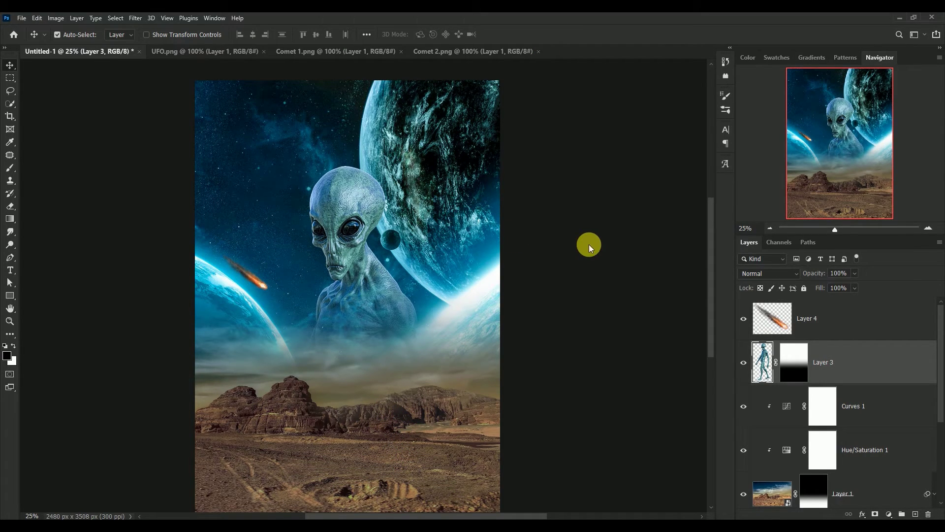
{"action": "key", "text": "shift+Down"}
{"action": "key", "text": "shift+Down"}
{"action": "key", "text": "shift+Down"}
{"action": "key", "text": "shift+Down"}
{"action": "key", "text": "shift+Down"}
{"action": "key", "text": "shift+Down"}
{"action": "key", "text": "shift+Down"}
{"action": "key", "text": "shift+Down"}
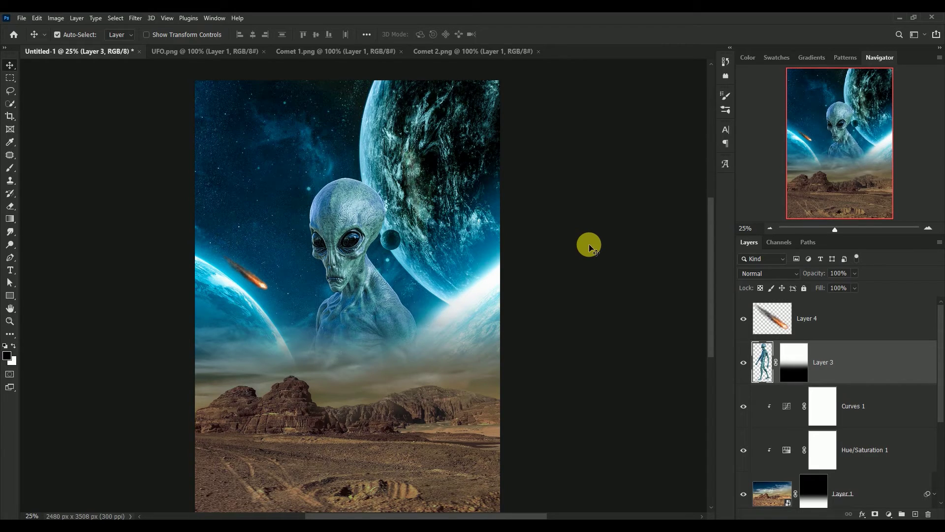
{"action": "key", "text": "shift+Down"}
{"action": "key", "text": "shift+Down"}
{"action": "key", "text": "shift+Down"}
{"action": "key", "text": "shift+Down"}
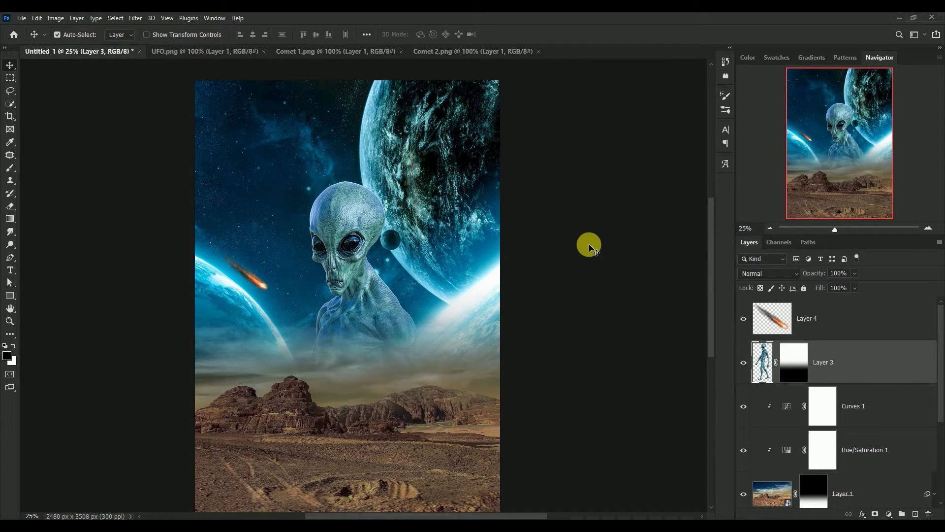
{"action": "key", "text": "shift+Up"}
{"action": "key", "text": "shift+Up"}
{"action": "key", "text": "shift+Up"}
{"action": "key", "text": "shift+Up"}
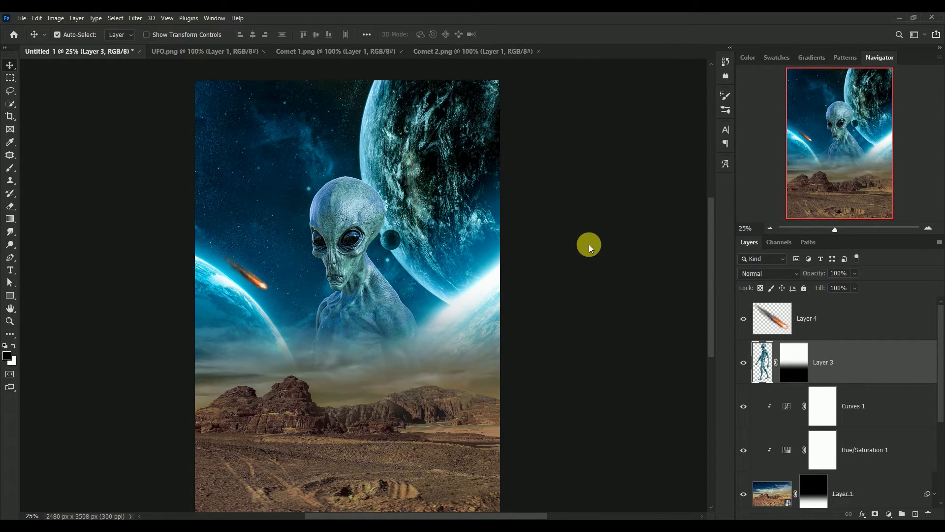
Shift the comet slightly into place and duplicate Layer 4 as Layer 4 copy
{"action": "left_click_drag", "start_coordinate": [258, 282], "coordinate": [258, 281]}
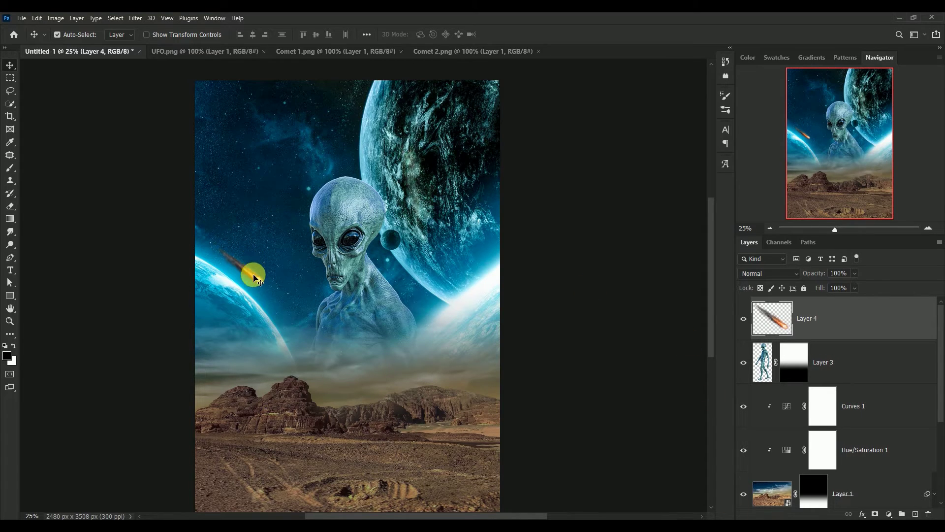
{"action": "left_click_drag", "start_coordinate": [258, 281], "coordinate": [265, 276]}
{"action": "left_click_drag", "start_coordinate": [772, 318], "coordinate": [917, 507]}
Shrink the comet copy with Free Transform and move it lower over the left planet
{"action": "key", "text": "ctrl"}
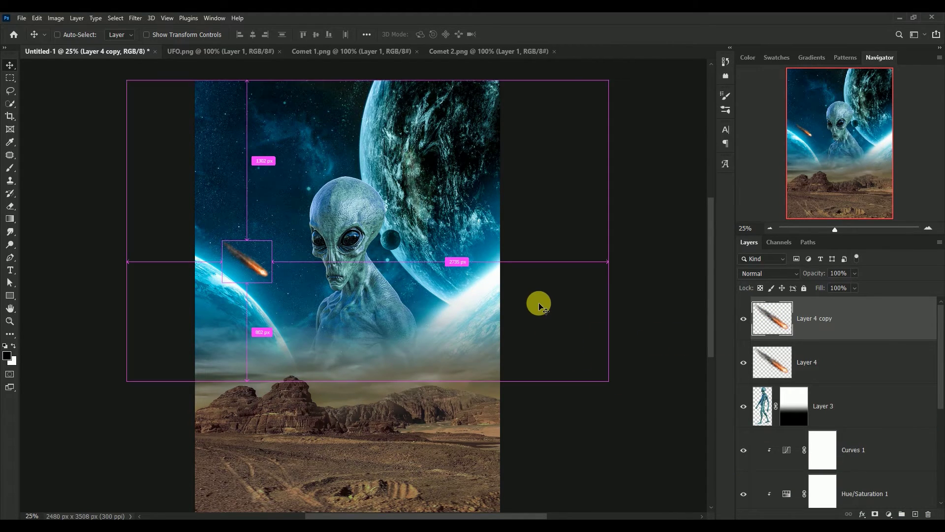
{"action": "key", "text": "ctrl+t"}
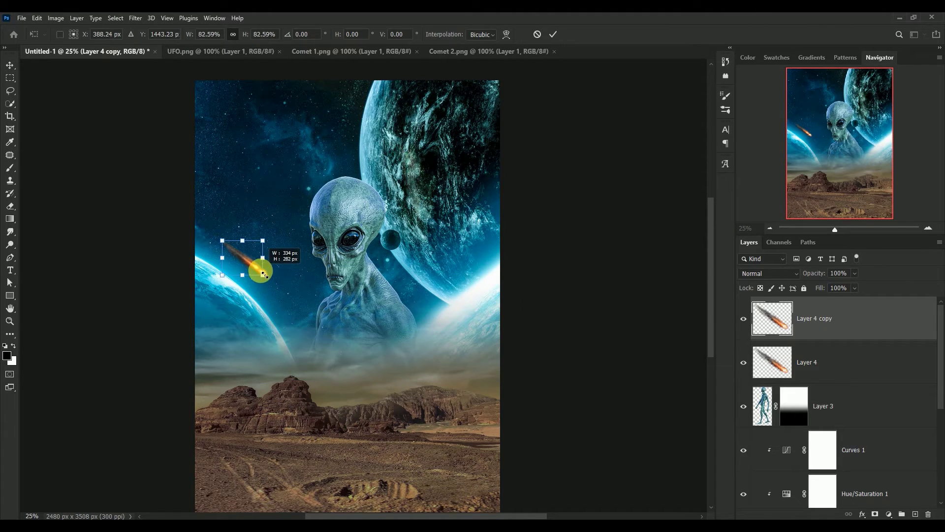
{"action": "mouse_move", "coordinate": [272, 282]}
{"action": "left_mouse_down"}
{"action": "mouse_move", "coordinate": [261, 273]}
{"action": "mouse_move", "coordinate": [247, 316]}
{"action": "left_mouse_up"}
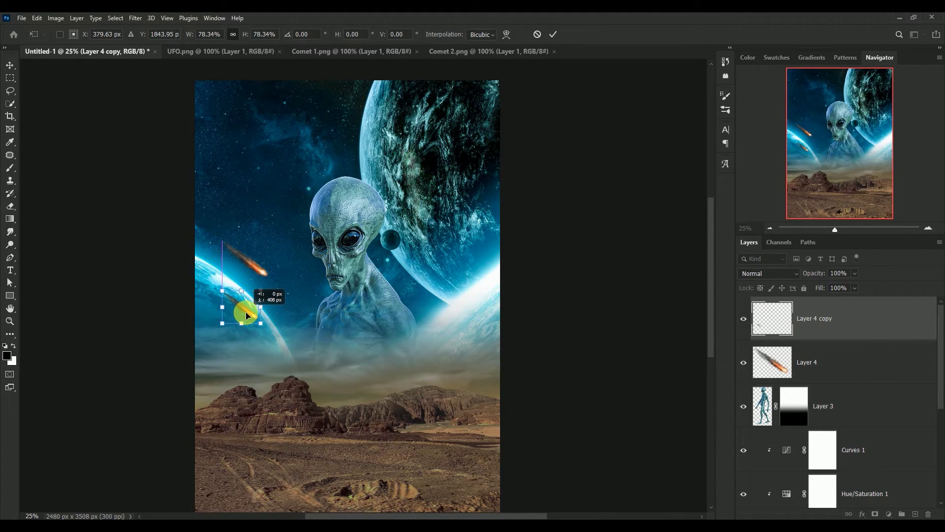
{"action": "left_click", "coordinate": [553, 34]}
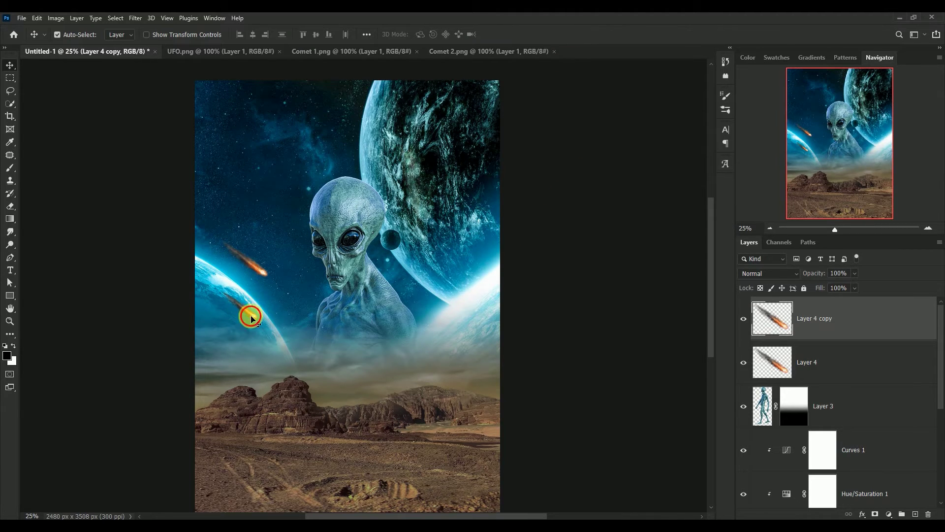
{"action": "left_click_drag", "start_coordinate": [251, 319], "coordinate": [249, 331]}
Move the upper comet down-left and duplicate it so both streak along the planet's edge
{"action": "left_click_drag", "start_coordinate": [259, 271], "coordinate": [255, 277]}
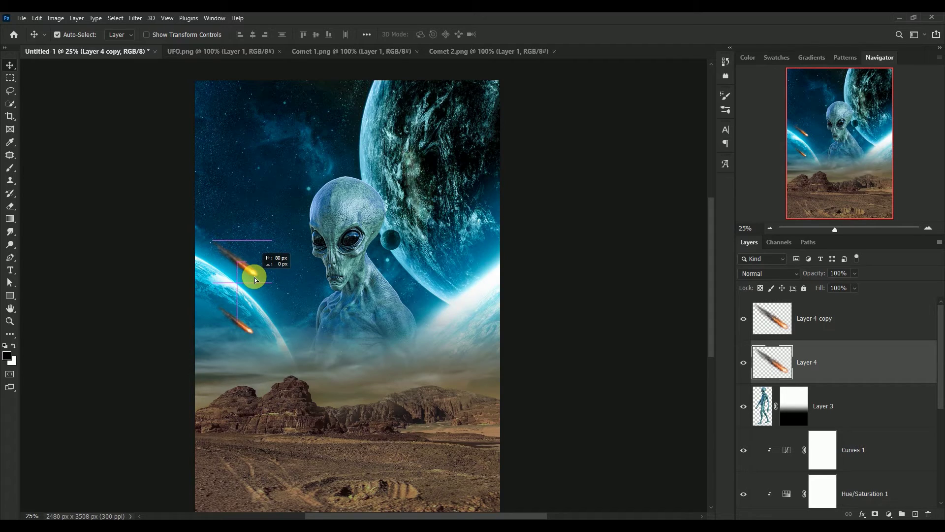
{"action": "mouse_move", "coordinate": [255, 279]}
{"action": "left_mouse_down"}
{"action": "mouse_move", "coordinate": [241, 306]}
{"action": "mouse_move", "coordinate": [249, 339]}
{"action": "left_mouse_up"}
{"action": "left_click", "coordinate": [256, 338]}
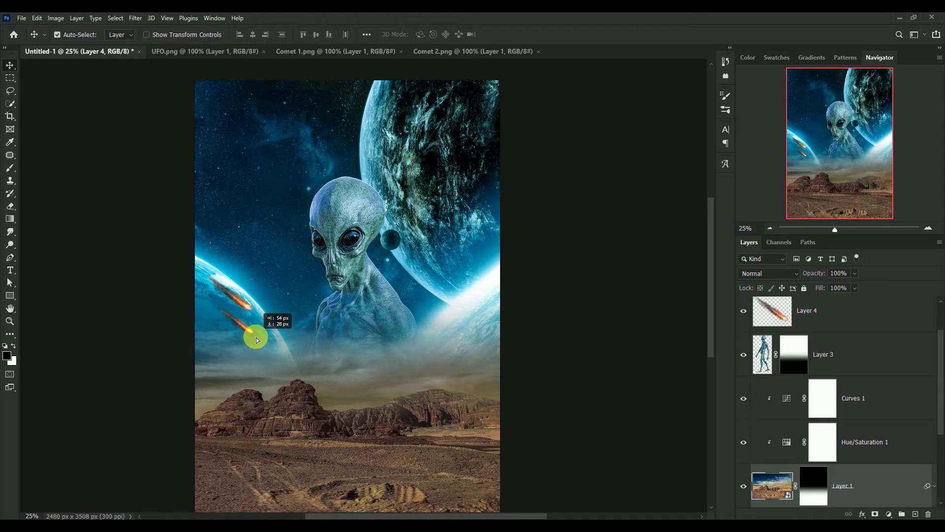
{"action": "left_click_drag", "start_coordinate": [266, 329], "coordinate": [257, 341]}
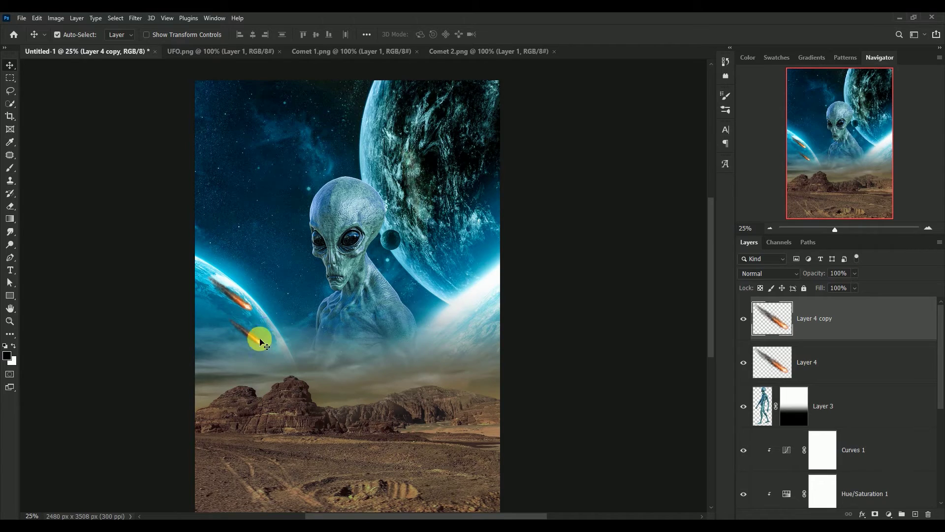
{"action": "mouse_move", "coordinate": [254, 307]}
{"action": "left_mouse_down"}
{"action": "mouse_move", "coordinate": [246, 273]}
{"action": "mouse_move", "coordinate": [246, 306]}
{"action": "left_mouse_up"}
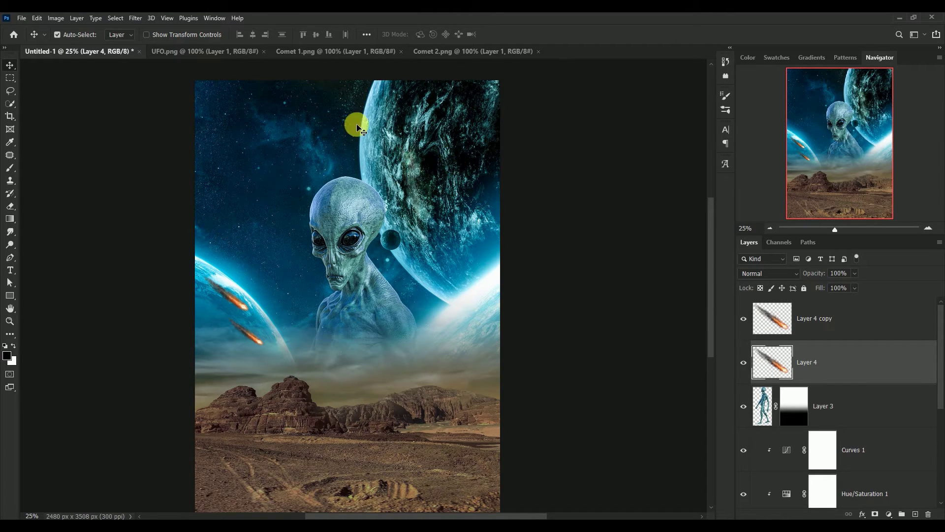
Bring the red comet from Comet 2 into the poster, scaled to 64%, flipped horizontally, placed right
{"action": "left_click", "coordinate": [441, 52]}
{"action": "mouse_move", "coordinate": [450, 365]}
{"action": "left_mouse_down"}
{"action": "mouse_move", "coordinate": [110, 50]}
{"action": "mouse_move", "coordinate": [309, 202]}
{"action": "left_mouse_up"}
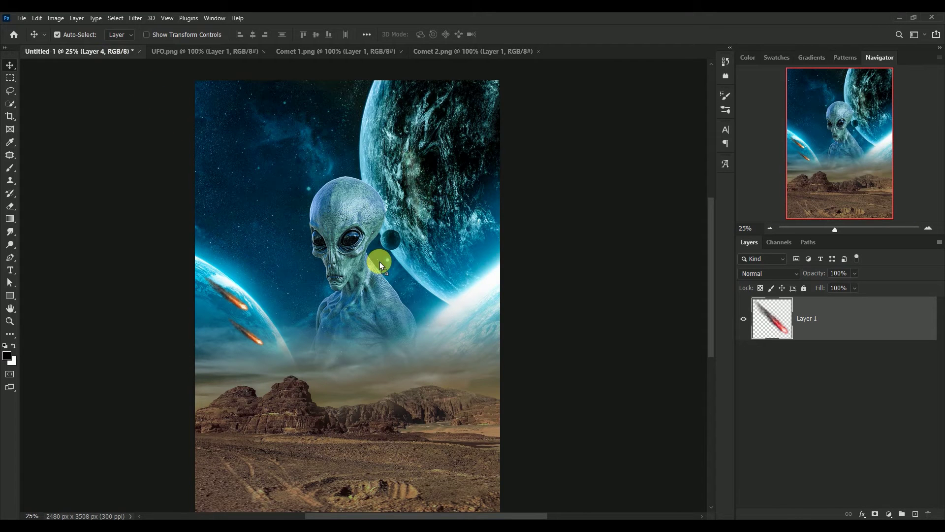
{"action": "left_click_drag", "start_coordinate": [379, 262], "coordinate": [381, 263]}
{"action": "key", "text": "ctrl+t"}
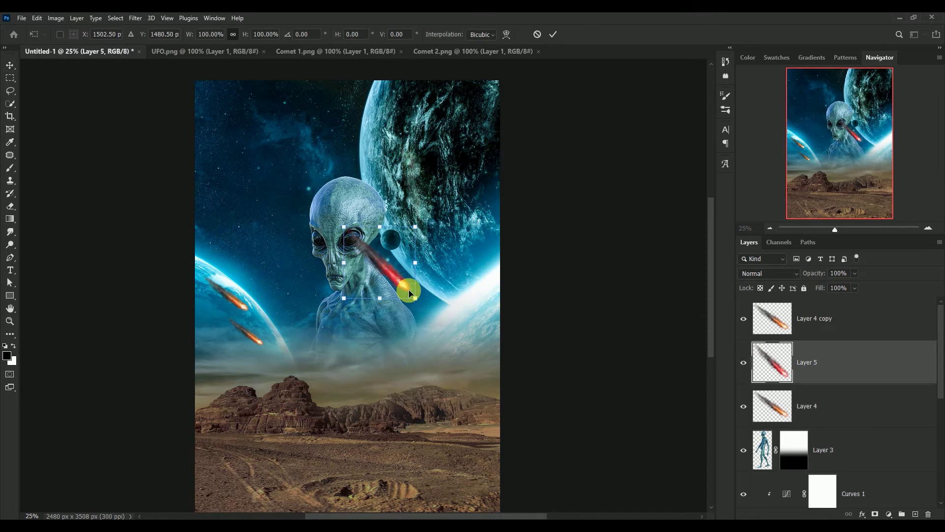
{"action": "left_click_drag", "start_coordinate": [416, 298], "coordinate": [389, 272]}
{"action": "right_click", "coordinate": [372, 255]}
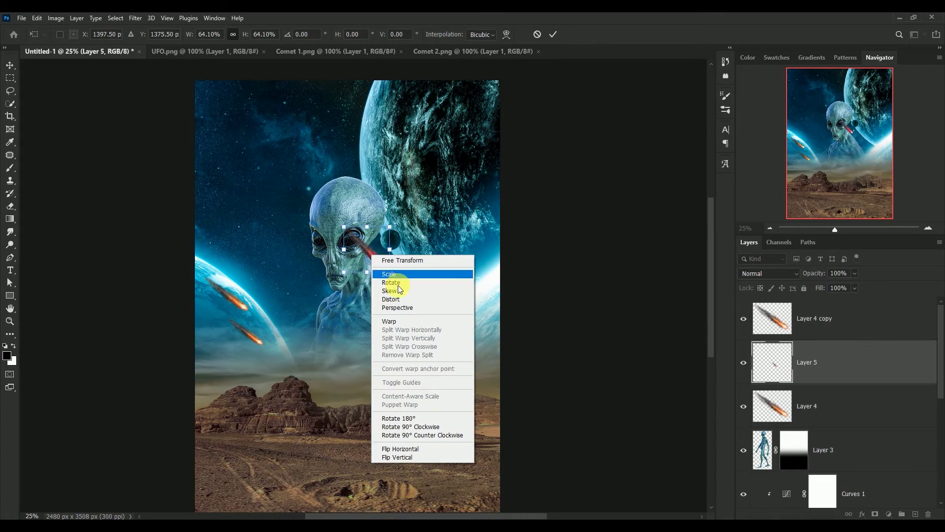
{"action": "left_click", "coordinate": [422, 449]}
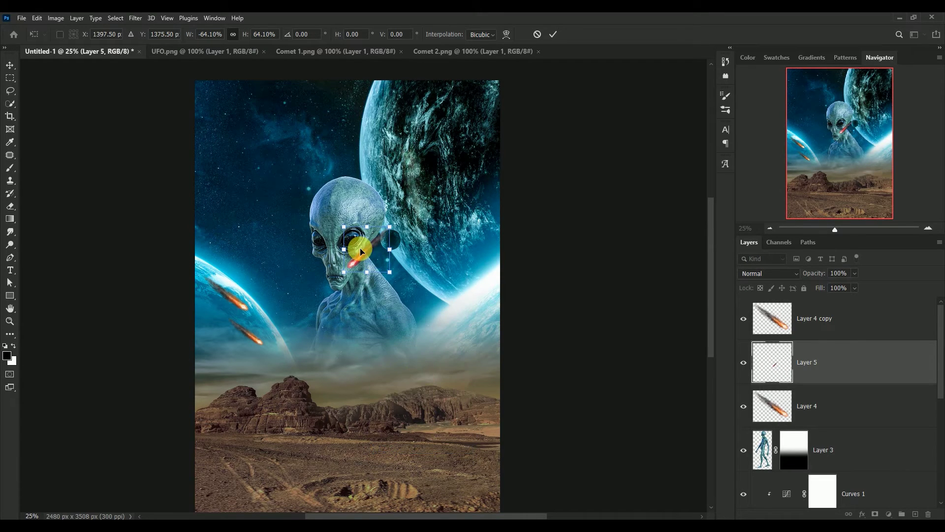
{"action": "left_click_drag", "start_coordinate": [359, 247], "coordinate": [458, 321]}
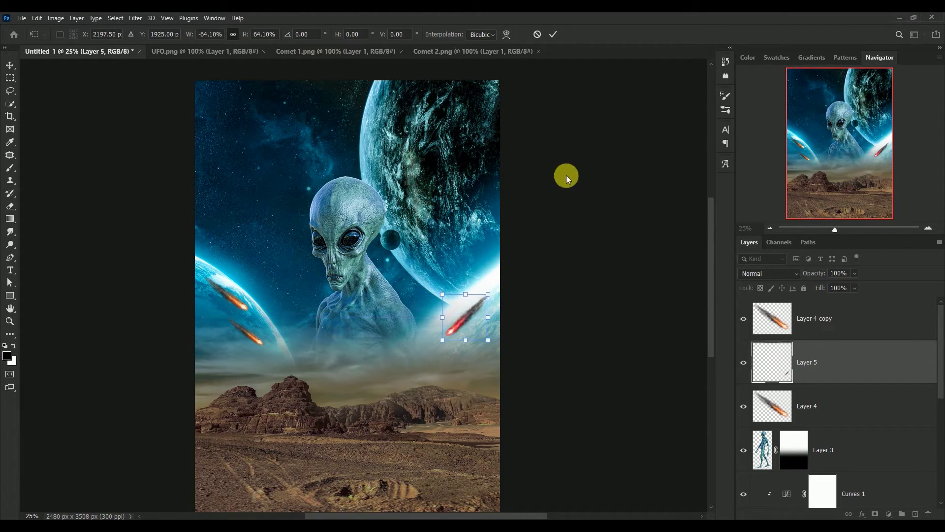
{"action": "left_click", "coordinate": [558, 34]}
Duplicate the red comet layer and shrink and raise the copy
{"action": "left_click_drag", "start_coordinate": [769, 364], "coordinate": [918, 514]}
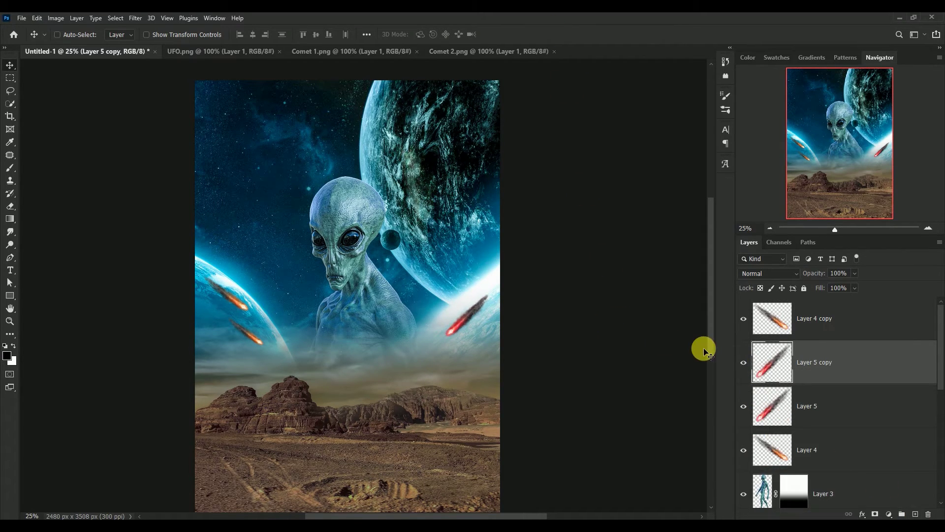
{"action": "key", "text": "ctrl+t"}
{"action": "mouse_move", "coordinate": [458, 344]}
{"action": "left_mouse_down"}
{"action": "mouse_move", "coordinate": [473, 276]}
{"action": "mouse_move", "coordinate": [463, 362]}
{"action": "mouse_move", "coordinate": [456, 353]}
{"action": "mouse_move", "coordinate": [458, 277]}
{"action": "mouse_move", "coordinate": [440, 307]}
{"action": "mouse_move", "coordinate": [465, 329]}
{"action": "mouse_move", "coordinate": [478, 322]}
{"action": "mouse_move", "coordinate": [446, 315]}
{"action": "mouse_move", "coordinate": [438, 330]}
{"action": "mouse_move", "coordinate": [475, 332]}
{"action": "left_mouse_up"}
{"action": "left_click", "coordinate": [553, 34]}
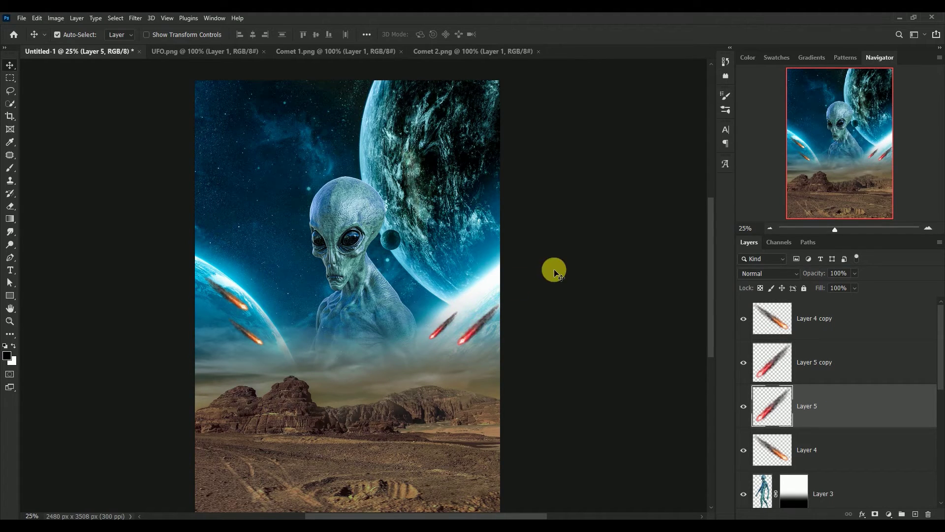
{"action": "key", "text": "alt+bracketright"}
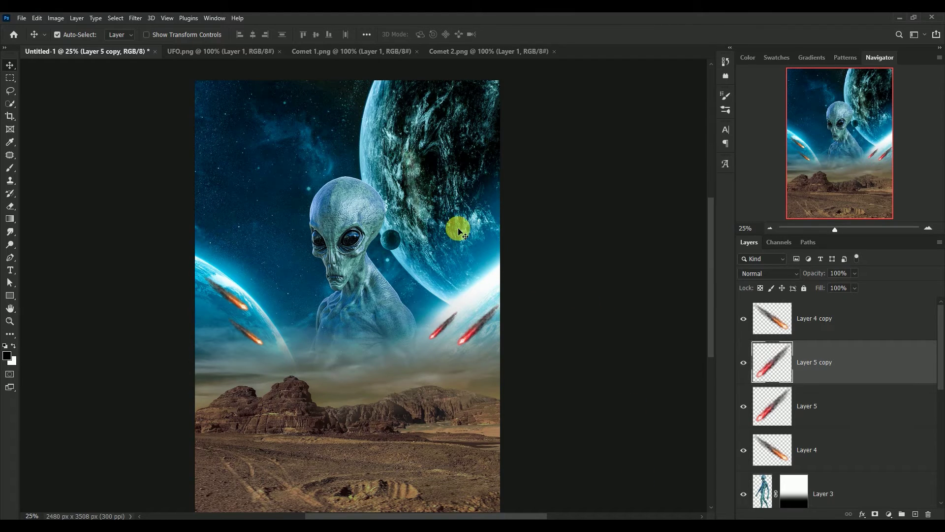
Close the Comet 1 and Comet 2 images and drag the UFO into the poster
{"action": "left_click", "coordinate": [339, 51]}
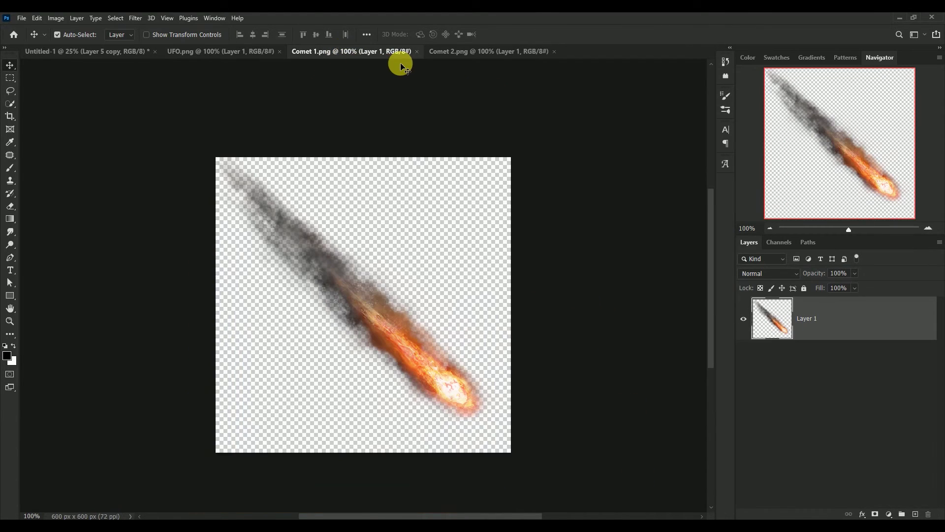
{"action": "left_click", "coordinate": [416, 51]}
{"action": "left_click", "coordinate": [370, 53]}
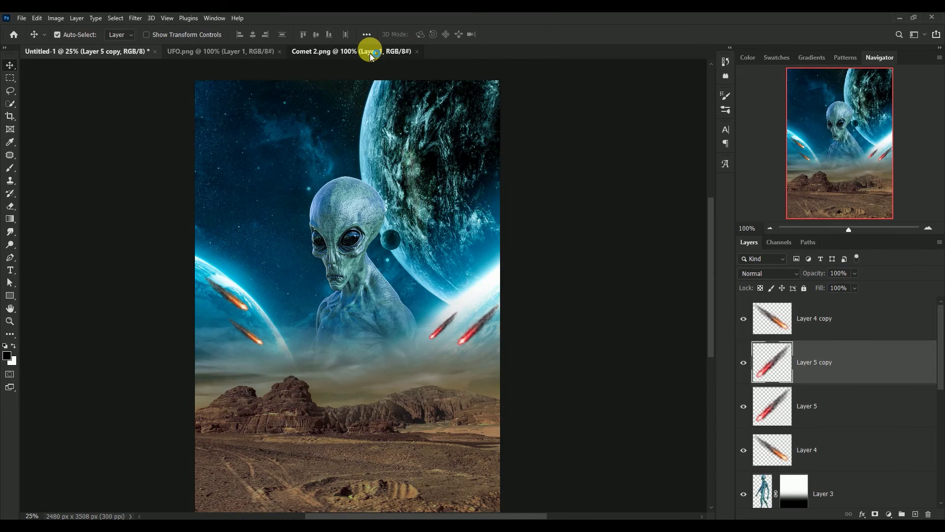
{"action": "left_click", "coordinate": [417, 52]}
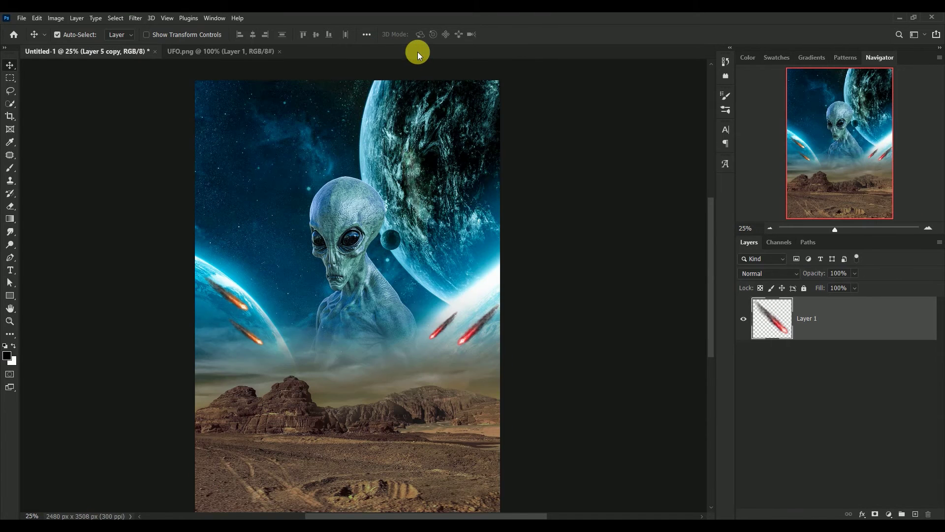
{"action": "left_click", "coordinate": [234, 51]}
{"action": "mouse_move", "coordinate": [358, 270]}
{"action": "left_mouse_down"}
{"action": "mouse_move", "coordinate": [116, 56]}
{"action": "mouse_move", "coordinate": [338, 312]}
{"action": "left_mouse_up"}
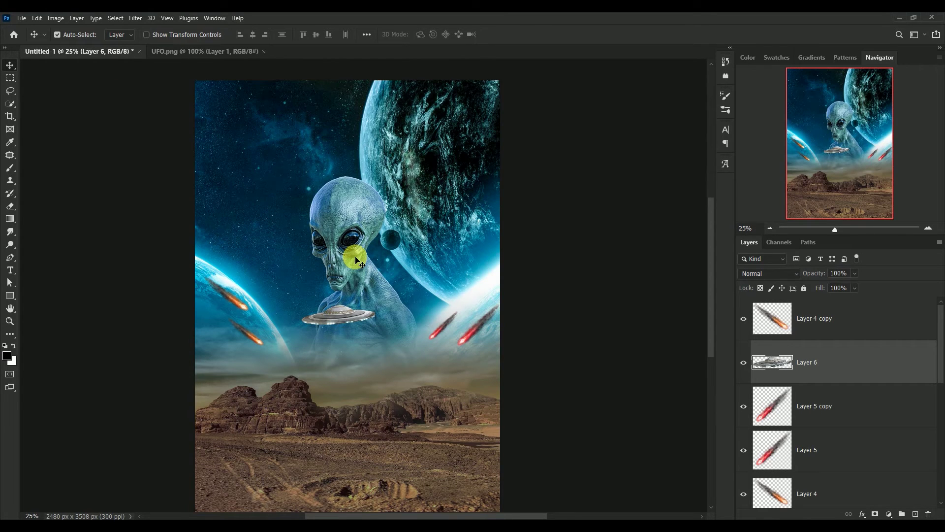
Convert the UFO to a smart object, roughly double its size, and tilt it above the desert
{"action": "right_click", "coordinate": [844, 360]}
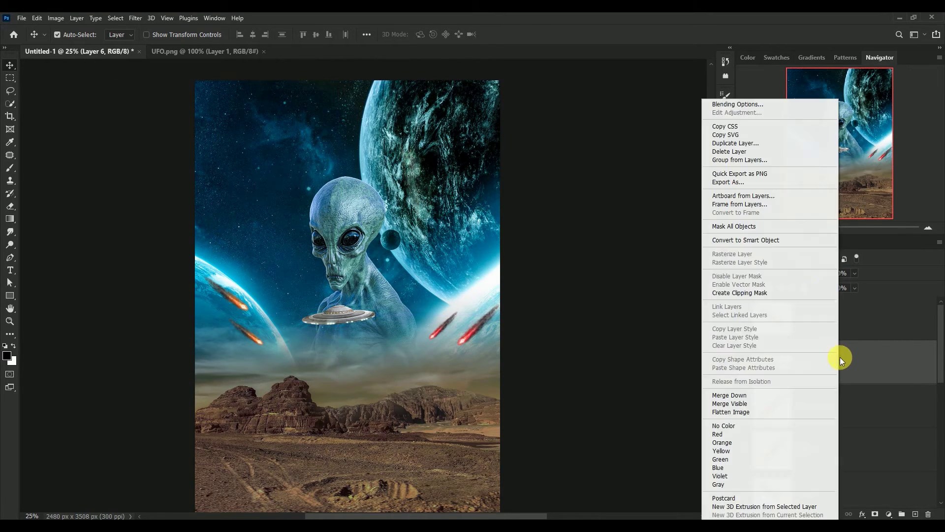
{"action": "left_click", "coordinate": [811, 240]}
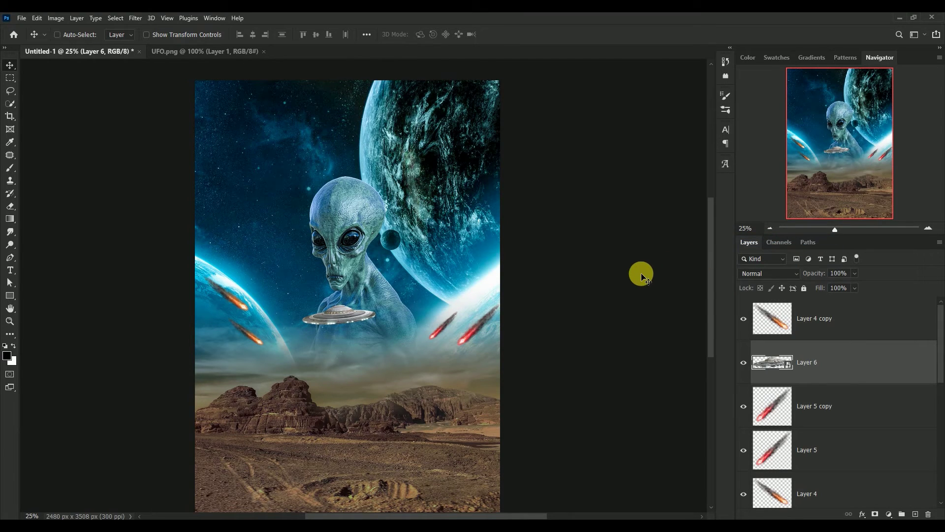
{"action": "key", "text": "ctrl+t"}
{"action": "mouse_move", "coordinate": [375, 326]}
{"action": "left_mouse_down"}
{"action": "mouse_move", "coordinate": [453, 354]}
{"action": "mouse_move", "coordinate": [482, 337]}
{"action": "left_mouse_up"}
{"action": "left_click_drag", "start_coordinate": [384, 343], "coordinate": [352, 383]}
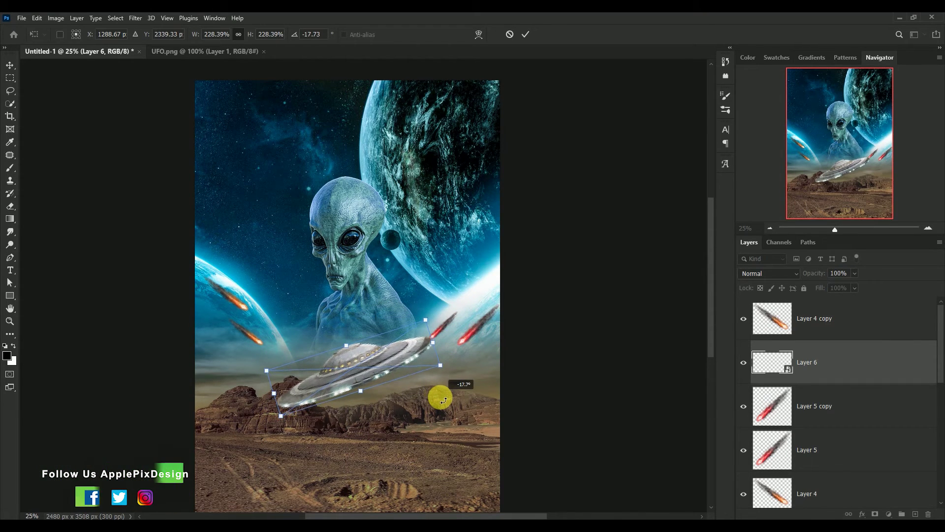
{"action": "left_click_drag", "start_coordinate": [439, 394], "coordinate": [436, 400]}
{"action": "left_click_drag", "start_coordinate": [345, 385], "coordinate": [347, 375]}
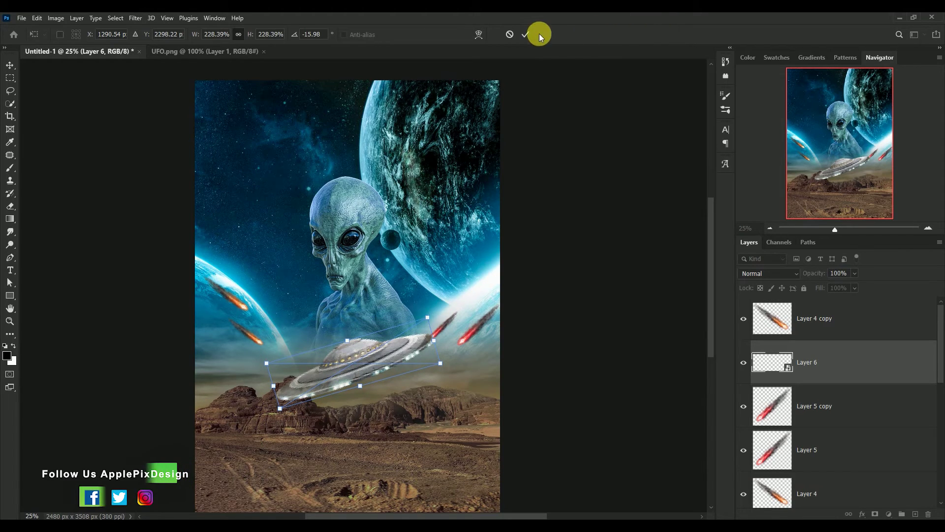
{"action": "left_click", "coordinate": [526, 34]}
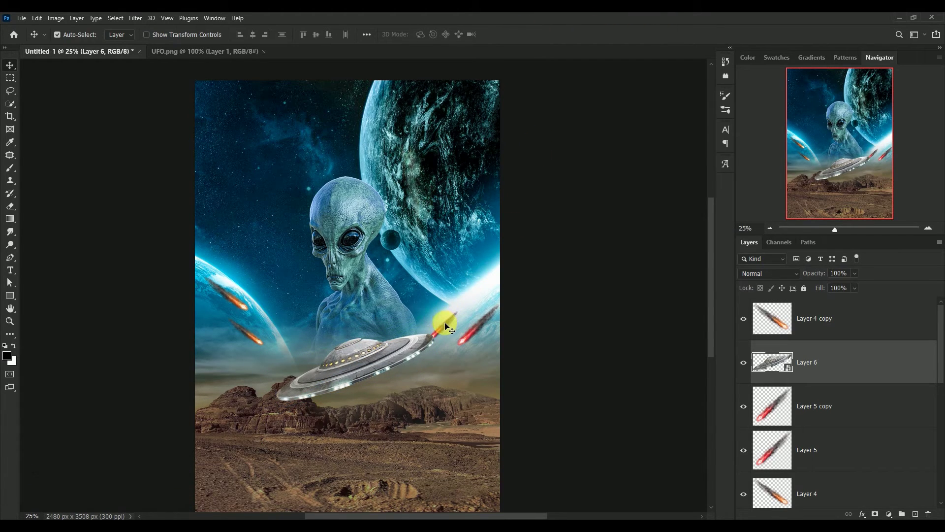
Move the upper red and orange comets outward and lower the UFO by 64 px
{"action": "left_click_drag", "start_coordinate": [446, 327], "coordinate": [476, 294]}
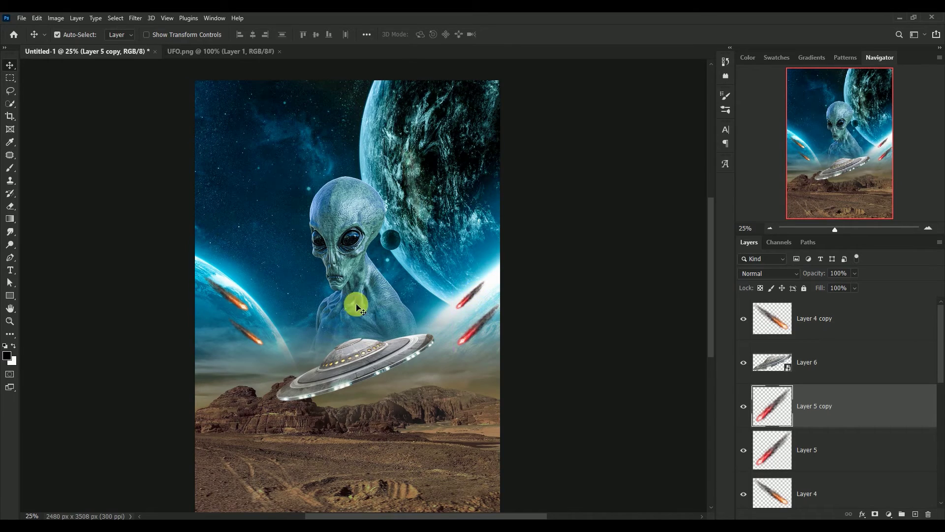
{"action": "left_click_drag", "start_coordinate": [249, 348], "coordinate": [249, 315]}
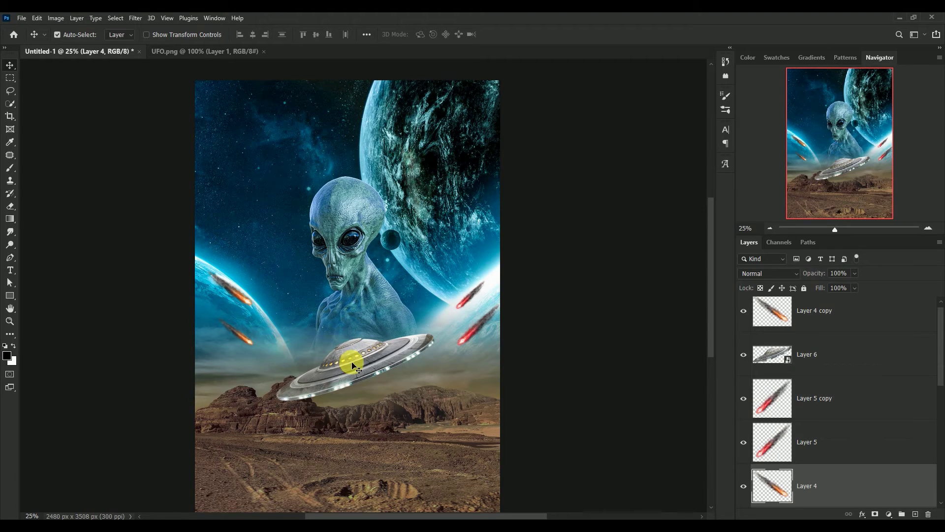
{"action": "left_click_drag", "start_coordinate": [353, 362], "coordinate": [351, 370]}
{"action": "left_click_drag", "start_coordinate": [351, 367], "coordinate": [351, 368]}
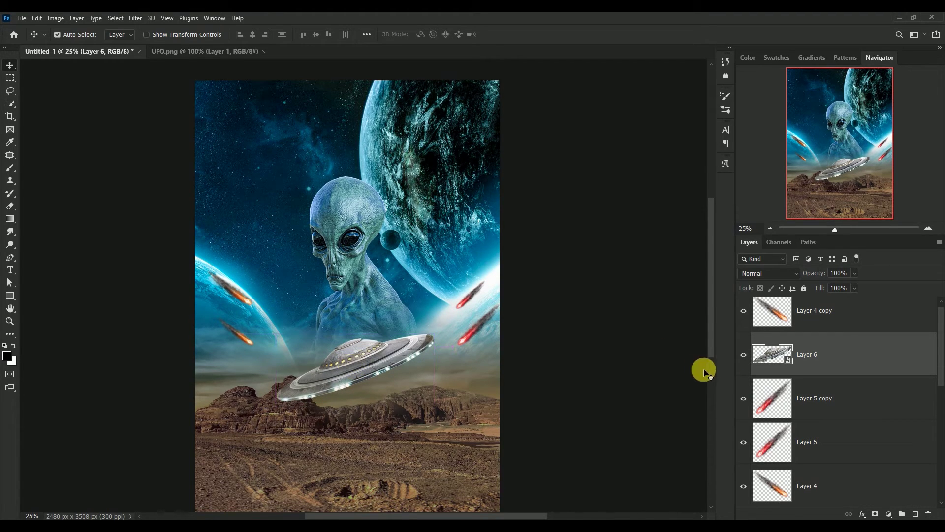
{"action": "left_click", "coordinate": [743, 355]}
Open Camera Raw on the UFO and set Temperature -29, Highlights -29 and Shadows +7
{"action": "left_click", "coordinate": [131, 18]}
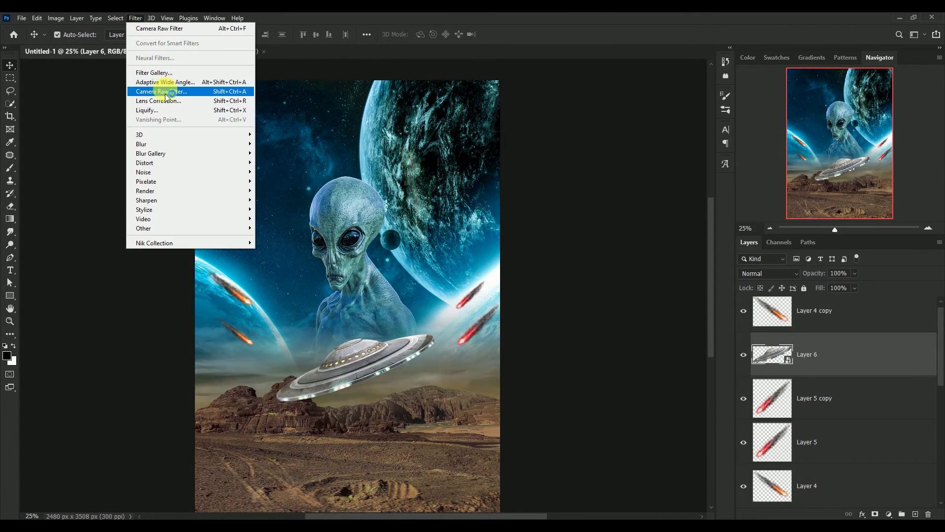
{"action": "left_click", "coordinate": [167, 90]}
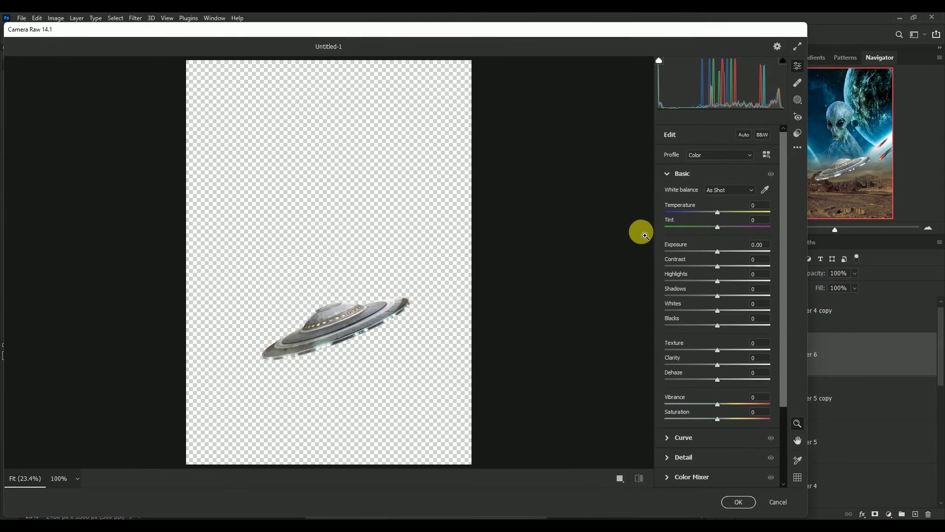
{"action": "left_click", "coordinate": [761, 206]}
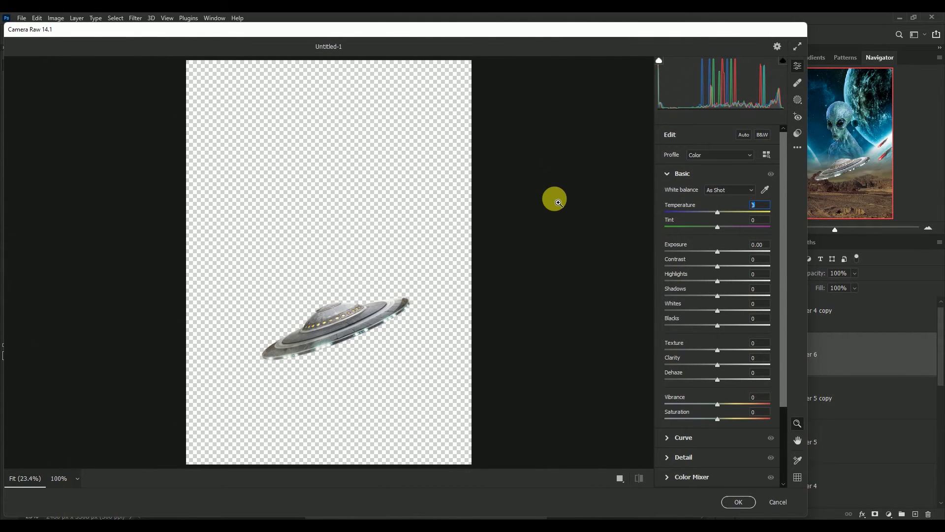
{"action": "type", "text": "-2"}
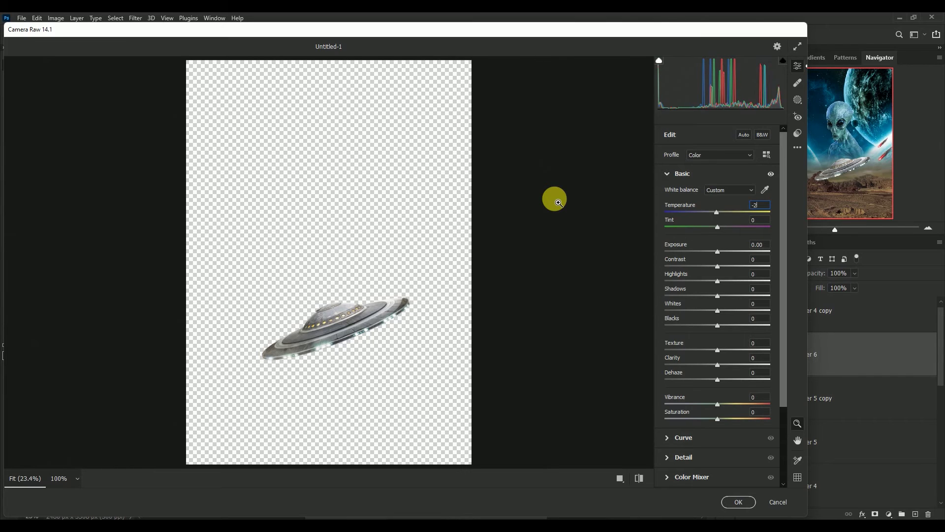
{"action": "type", "text": "9"}
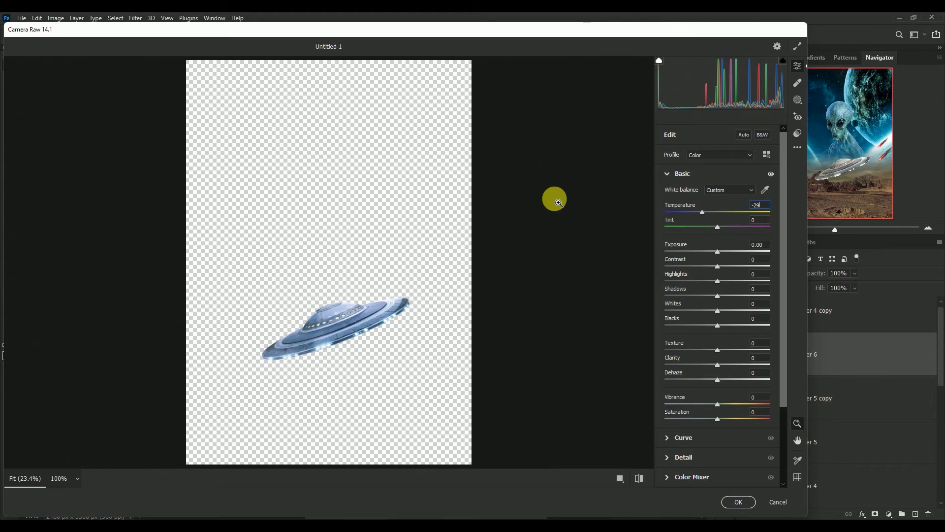
{"action": "key", "text": "Tab"}
{"action": "key", "text": "Tab"}
{"action": "key", "text": "Tab"}
{"action": "key", "text": "Tab"}
{"action": "type", "text": "29"}
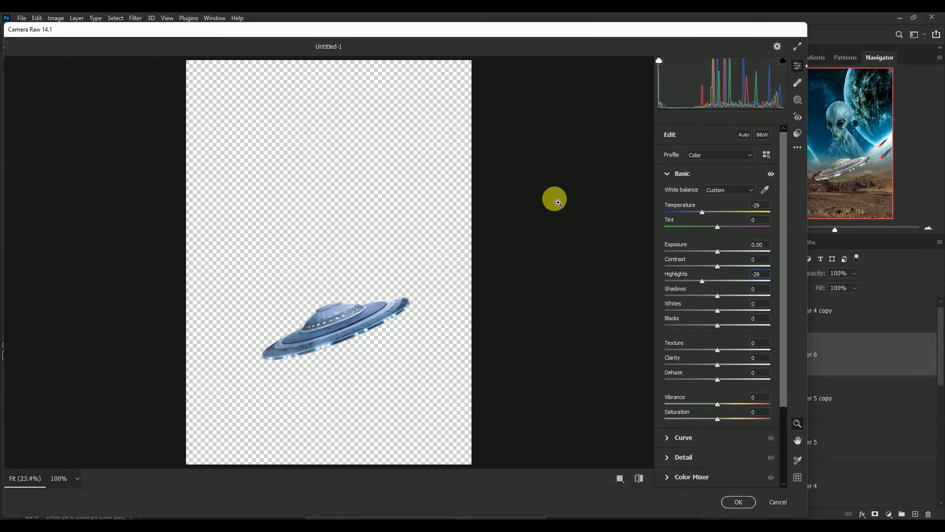
{"action": "key", "text": "Tab"}
{"action": "type", "text": "+7"}
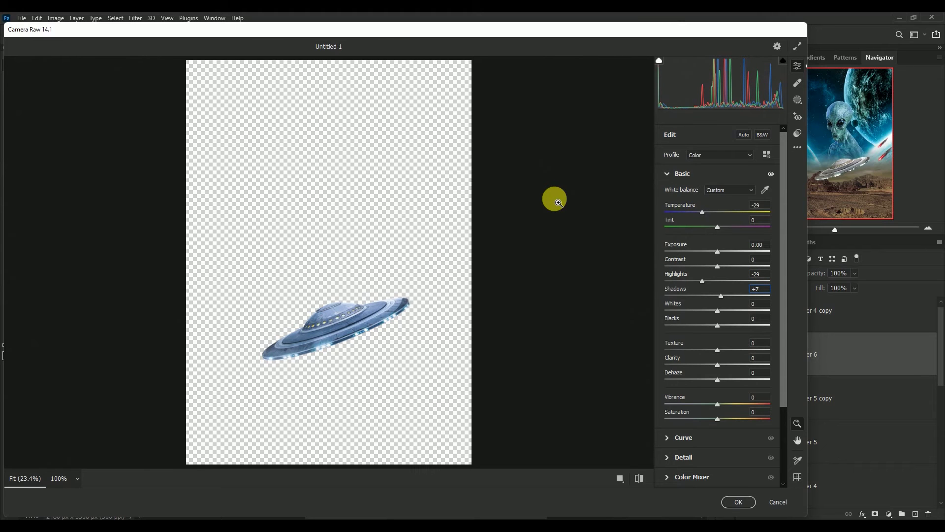
Set Clarity +39, Vibrance +22 and Saturation +6, then apply the Camera Raw filter
{"action": "key", "text": "Tab"}
{"action": "key", "text": "Tab"}
{"action": "key", "text": "Tab"}
{"action": "type", "text": "+"}
{"action": "type", "text": "0"}
{"action": "type", "text": "3"}
{"action": "type", "text": "9"}
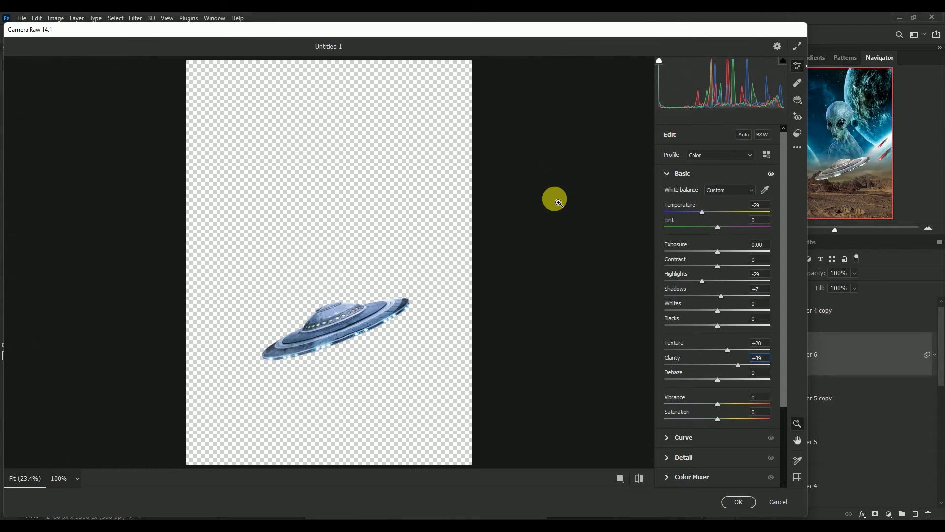
{"action": "key", "text": "Tab"}
{"action": "key", "text": "Tab"}
{"action": "type", "text": "2"}
{"action": "type", "text": "2"}
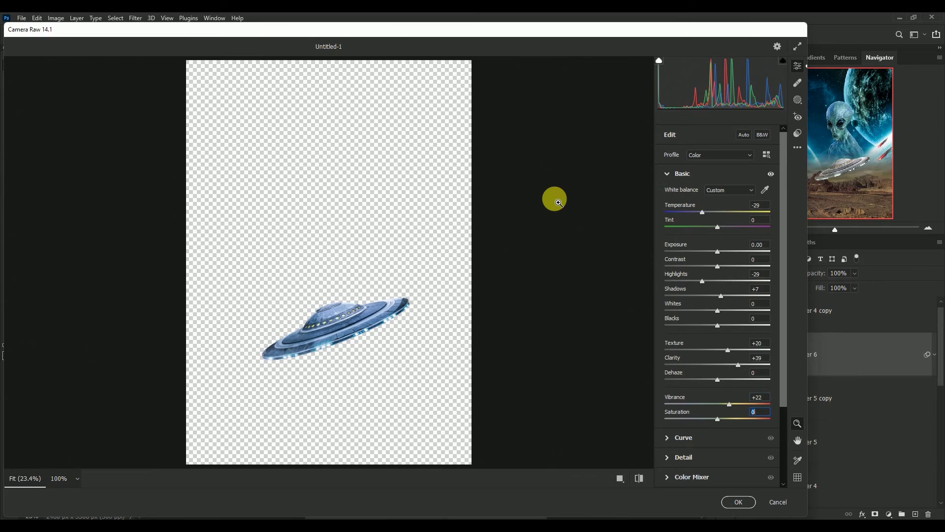
{"action": "key", "text": "Tab"}
{"action": "type", "text": "+6"}
{"action": "left_click", "coordinate": [737, 502]}
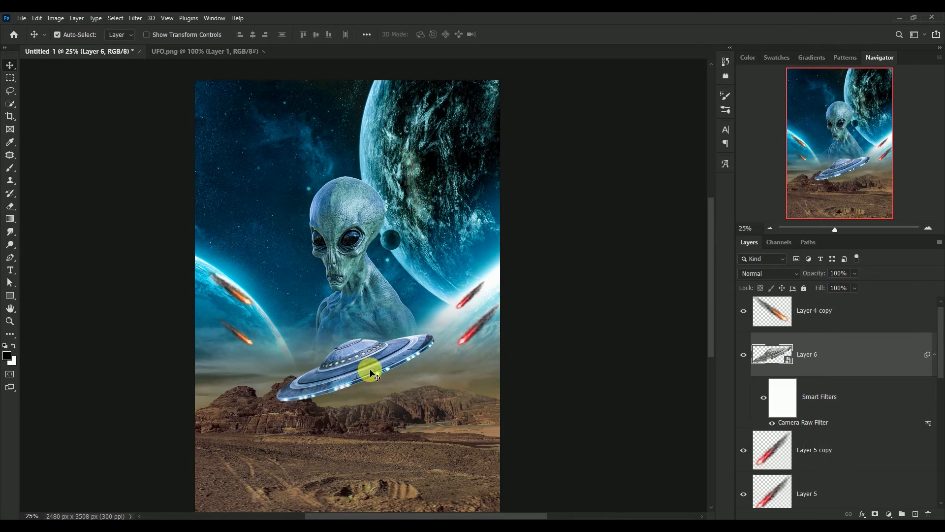
Restore the UFO's larger size and move its layer to the top of the stack
{"action": "left_click_drag", "start_coordinate": [355, 367], "coordinate": [356, 365]}
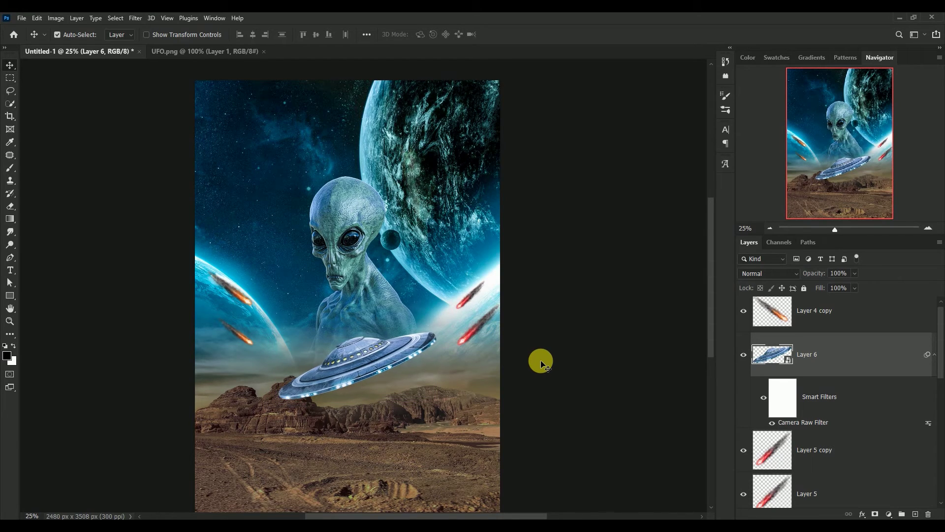
{"action": "left_click", "coordinate": [934, 354]}
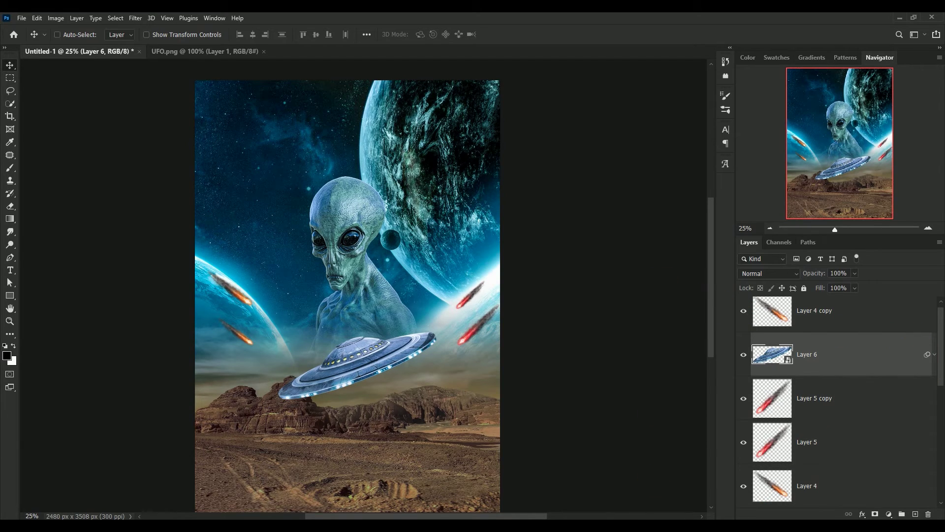
{"action": "key", "text": "ctrl+z"}
{"action": "left_click", "coordinate": [578, 323]}
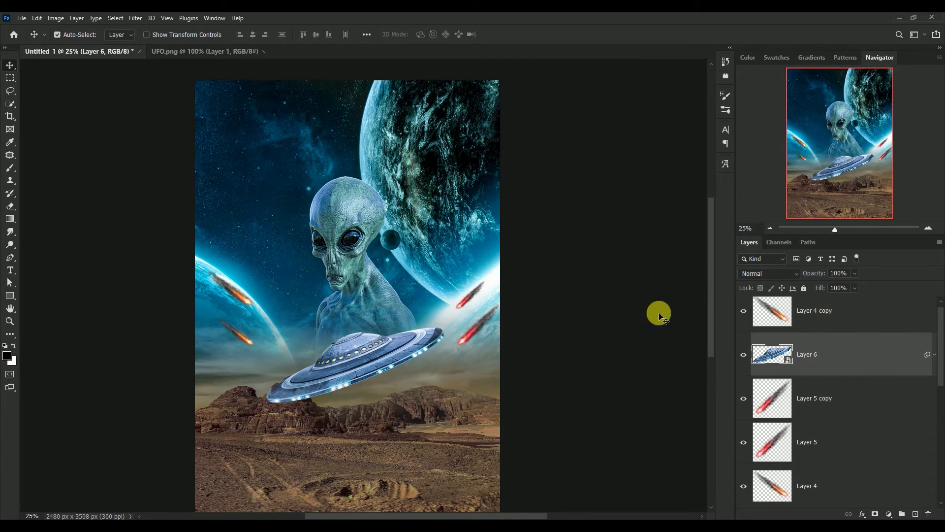
{"action": "left_click_drag", "start_coordinate": [771, 354], "coordinate": [771, 315]}
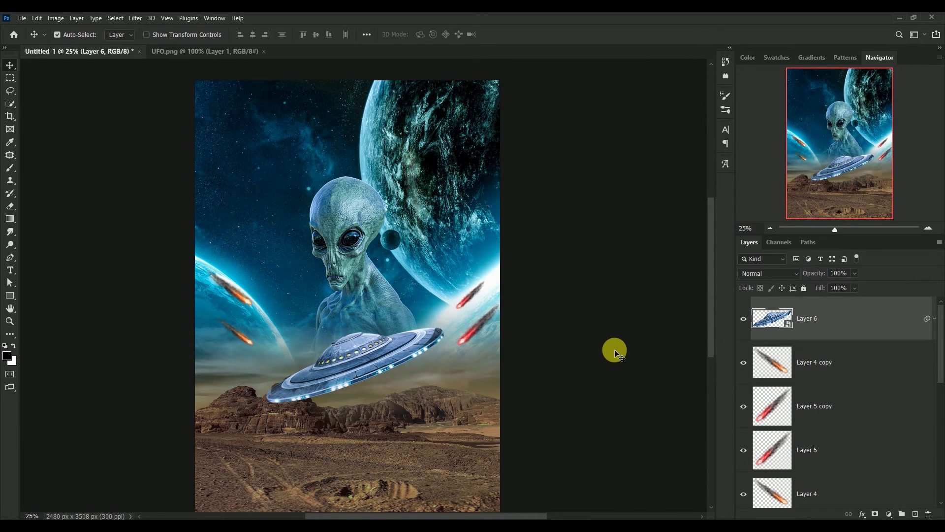
Stamp all visible layers into a new Layer 7 and convert it to a smart object
{"action": "key", "text": "ctrl"}
{"action": "key", "text": "ctrl+shift+alt+e"}
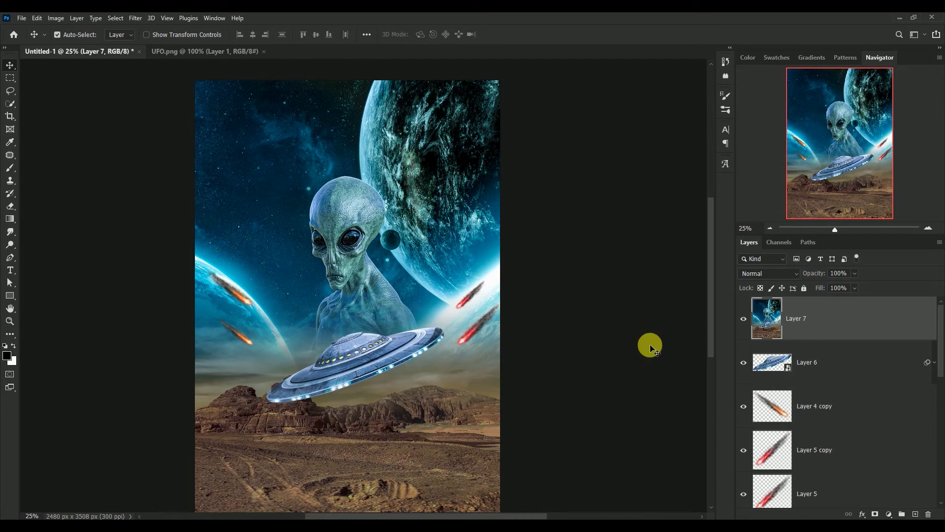
{"action": "right_click", "coordinate": [827, 320]}
{"action": "left_click", "coordinate": [777, 246]}
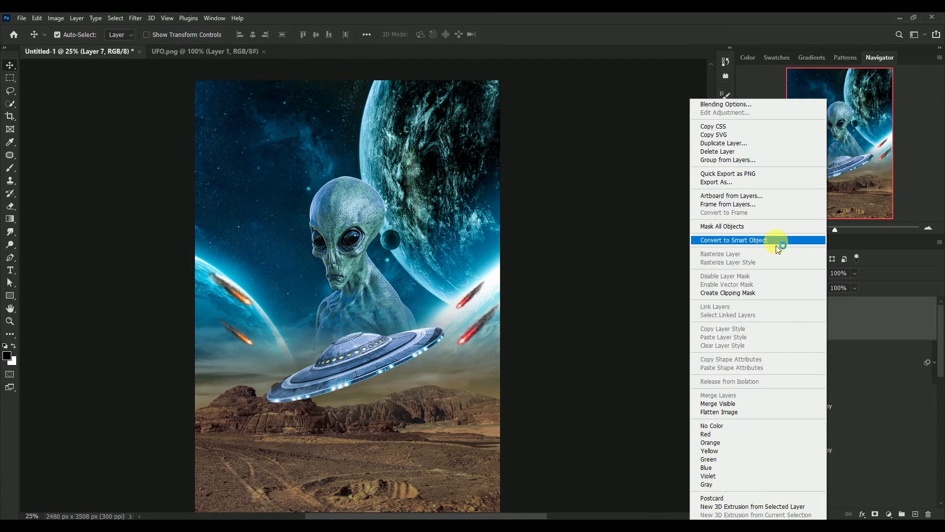
{"action": "left_click", "coordinate": [778, 240]}
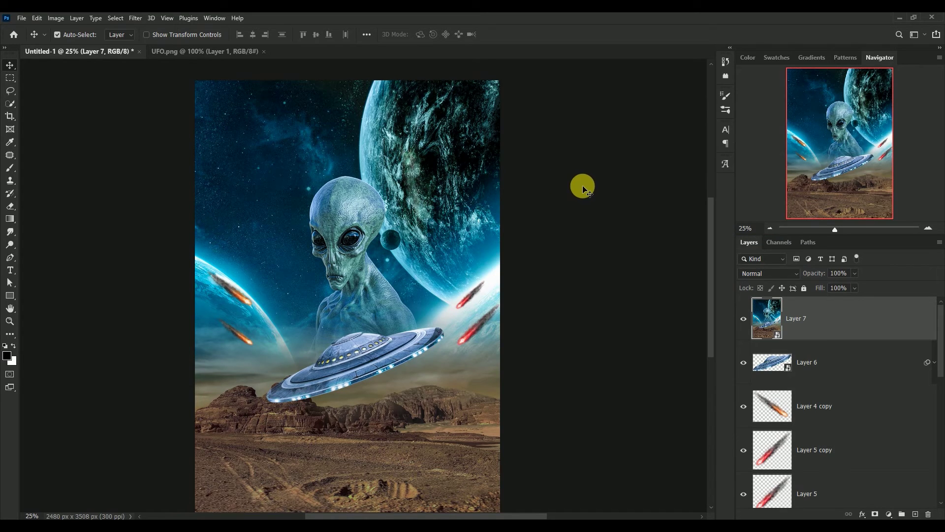
Open Color Efex Pro 4 and apply Cross Processing method B02 at 64% strength
{"action": "left_click", "coordinate": [134, 19]}
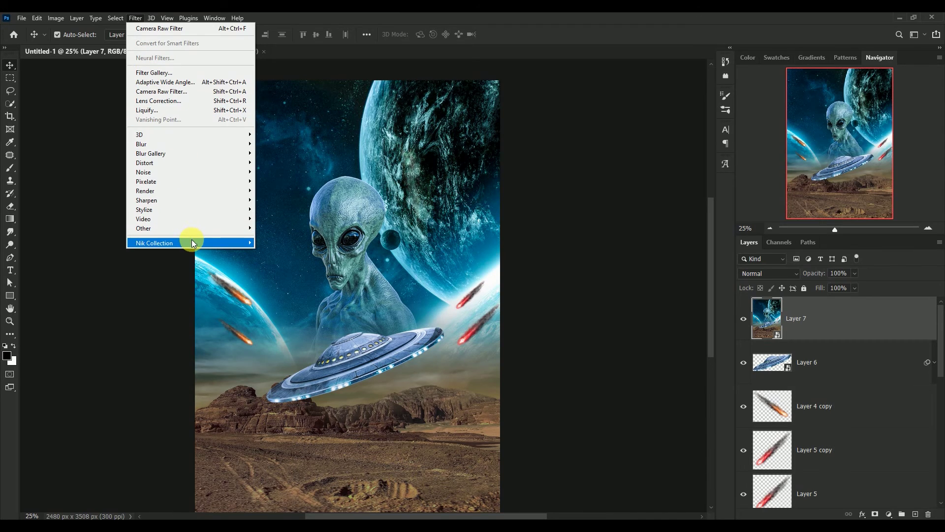
{"action": "mouse_move", "coordinate": [154, 243]}
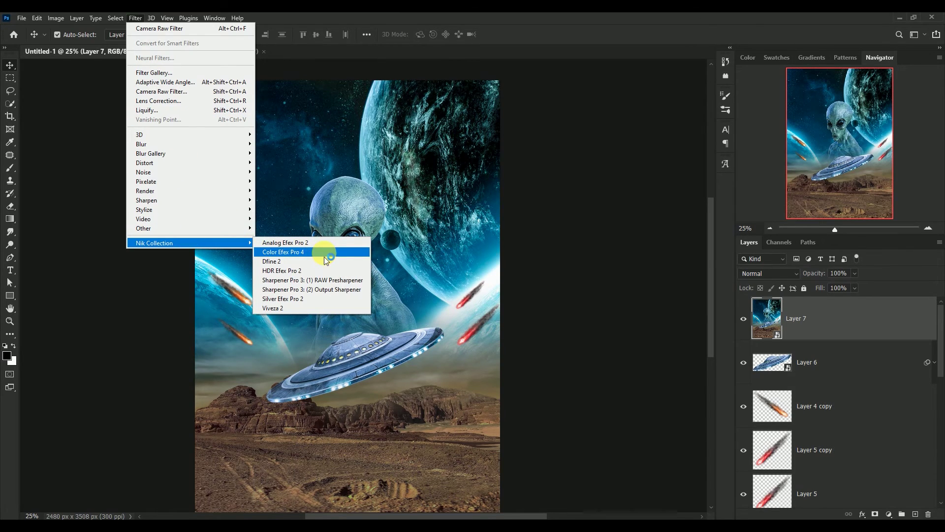
{"action": "left_click", "coordinate": [324, 256]}
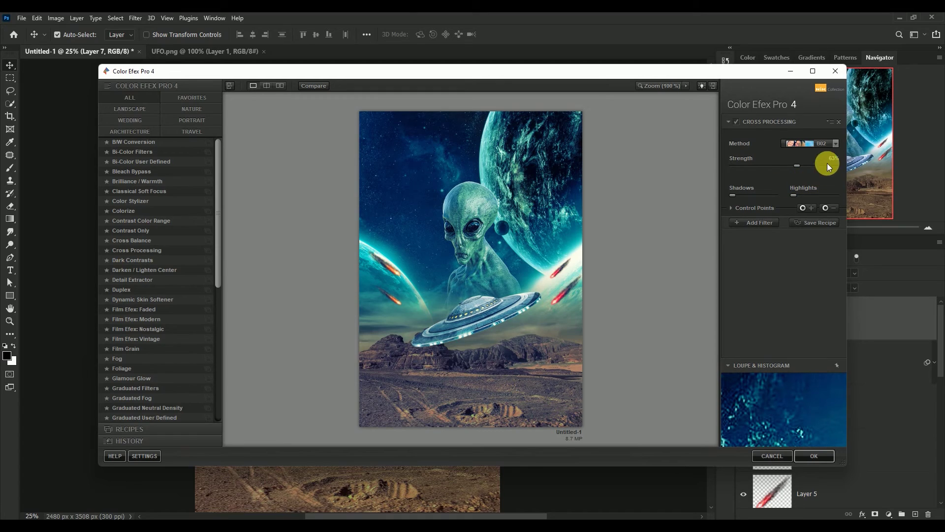
{"action": "left_click", "coordinate": [816, 143]}
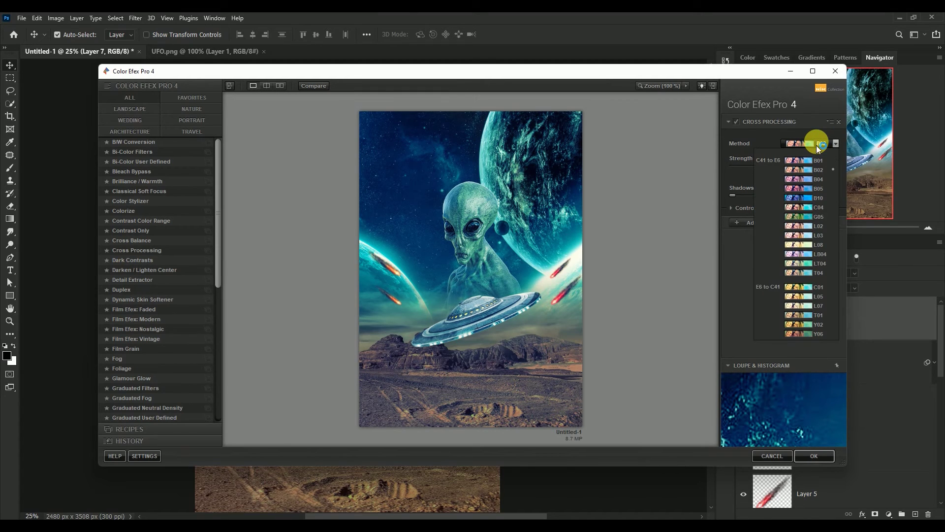
{"action": "left_click", "coordinate": [803, 168]}
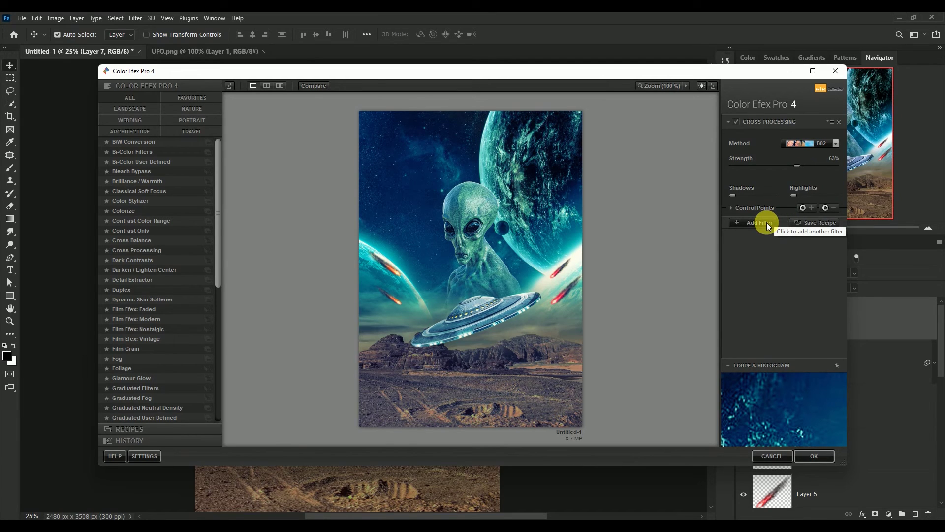
{"action": "left_click", "coordinate": [832, 159]}
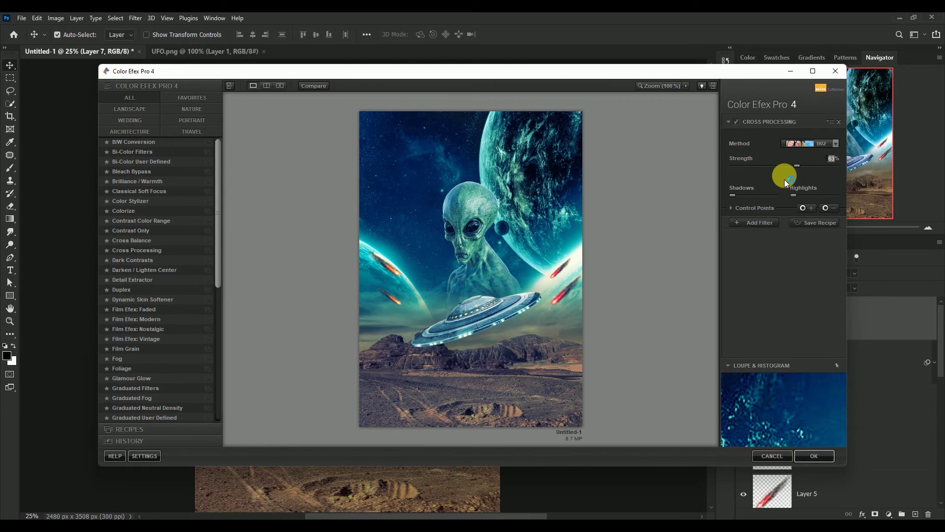
{"action": "key", "text": "Up"}
Add Cross Balance 'Daylight To Tungsten (2)' at 50% and apply the Color Efex grade
{"action": "left_click", "coordinate": [759, 223]}
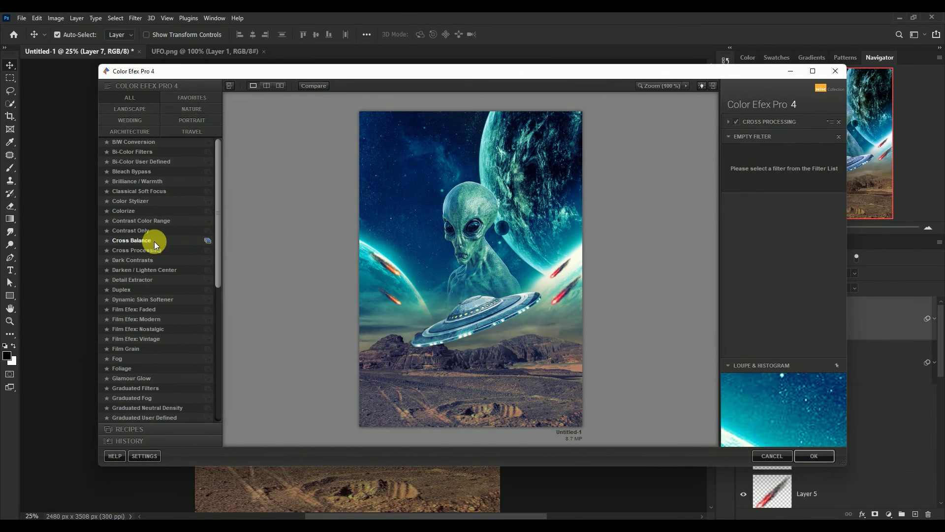
{"action": "left_click", "coordinate": [142, 241]}
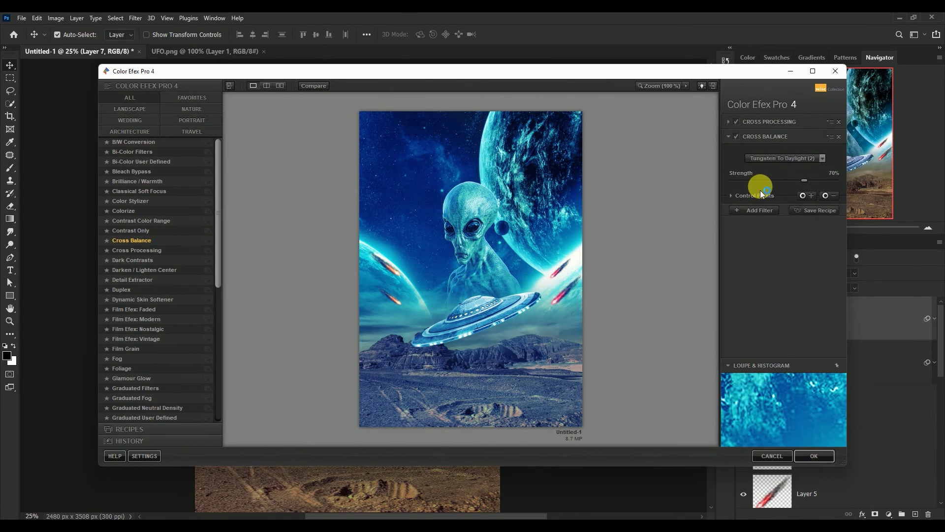
{"action": "left_click", "coordinate": [786, 161]}
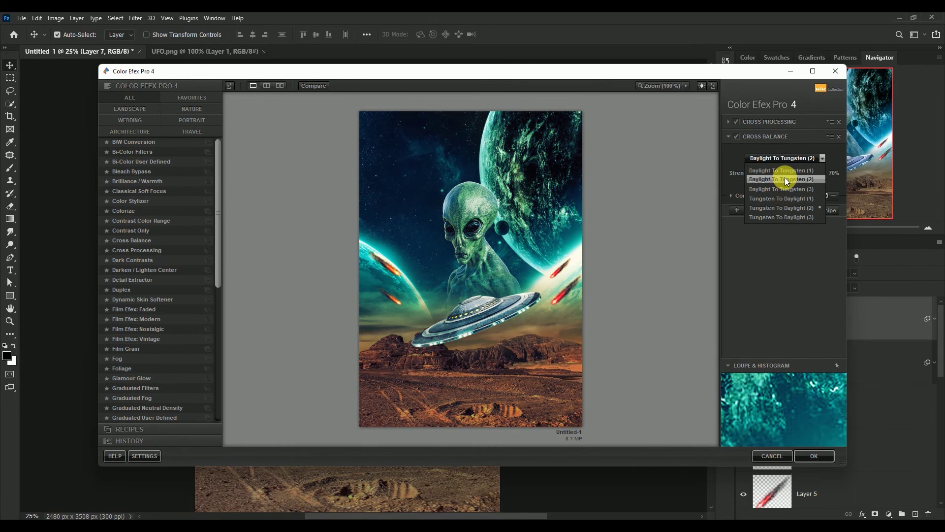
{"action": "left_click", "coordinate": [785, 179]}
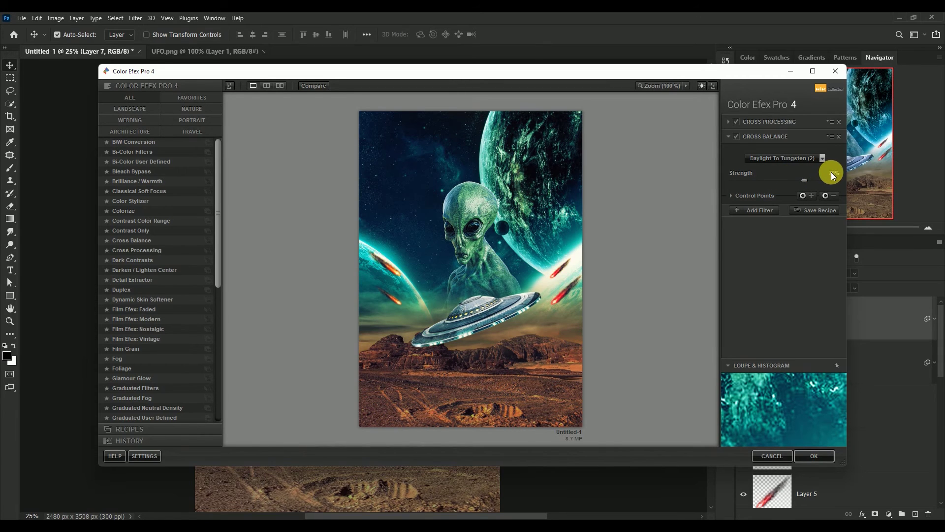
{"action": "type", "text": "50"}
{"action": "key", "text": "Return"}
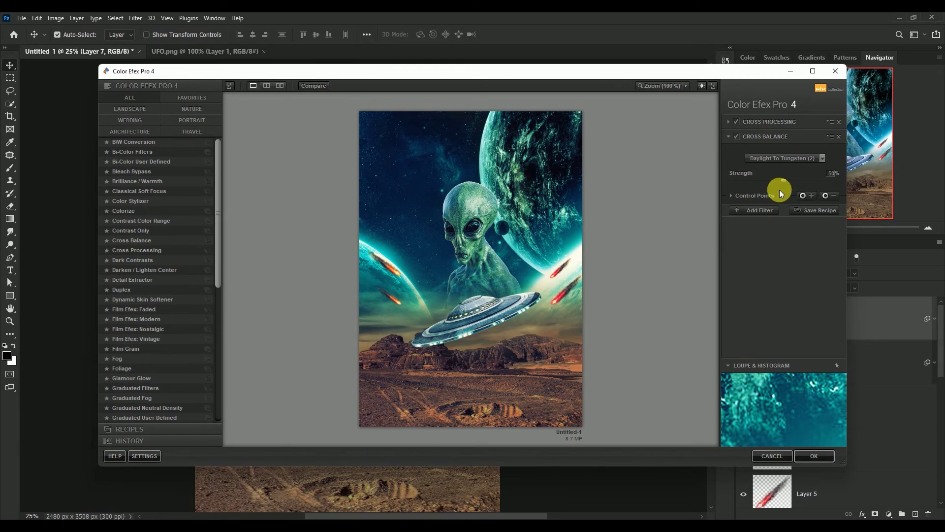
{"action": "left_click", "coordinate": [760, 211]}
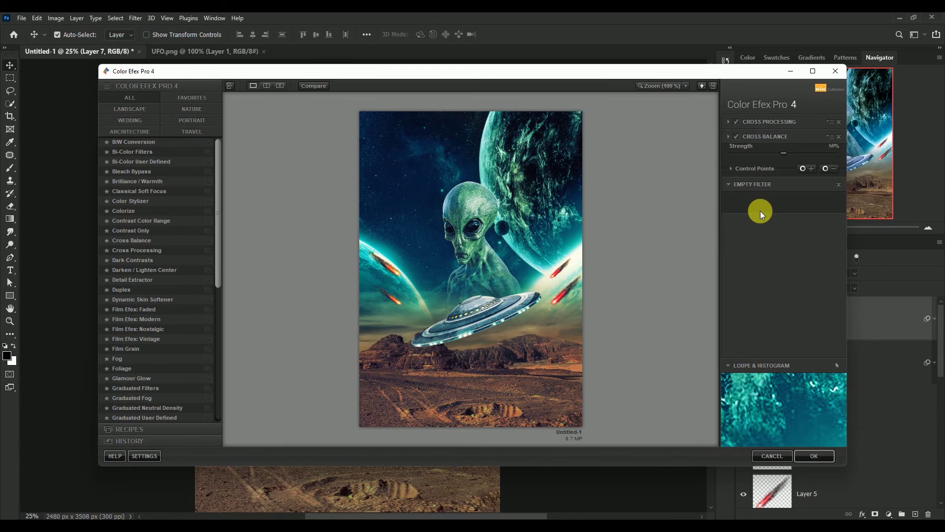
{"action": "left_click", "coordinate": [818, 455]}
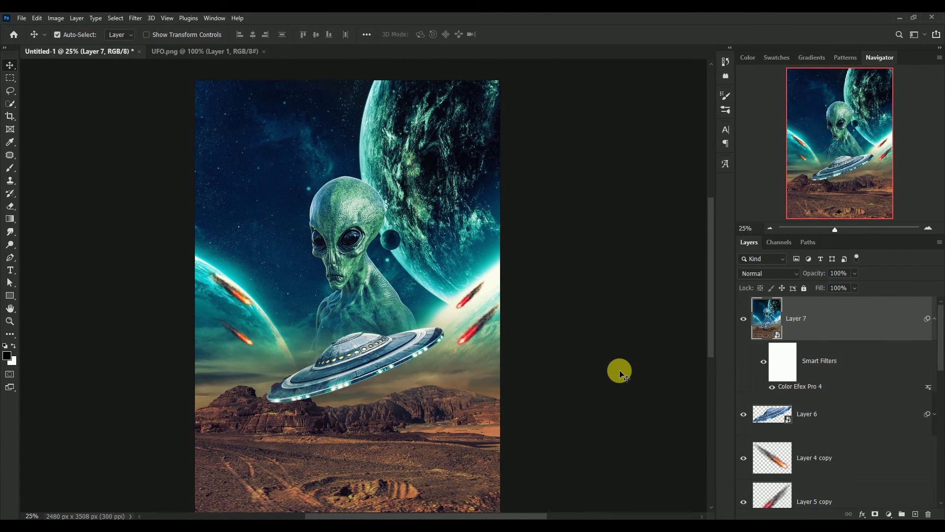
Close the UFO.png document and type 'A VISIT' on the poster
{"action": "left_click", "coordinate": [934, 319]}
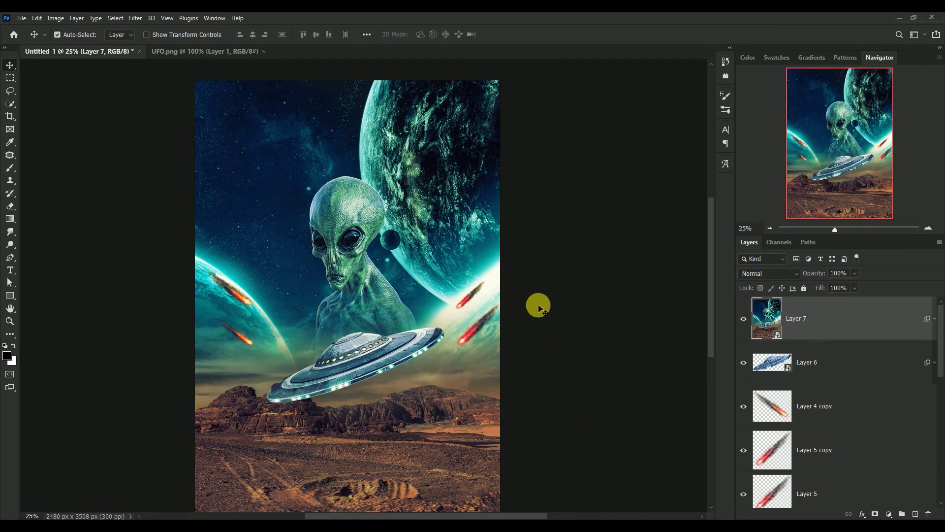
{"action": "left_click", "coordinate": [201, 51]}
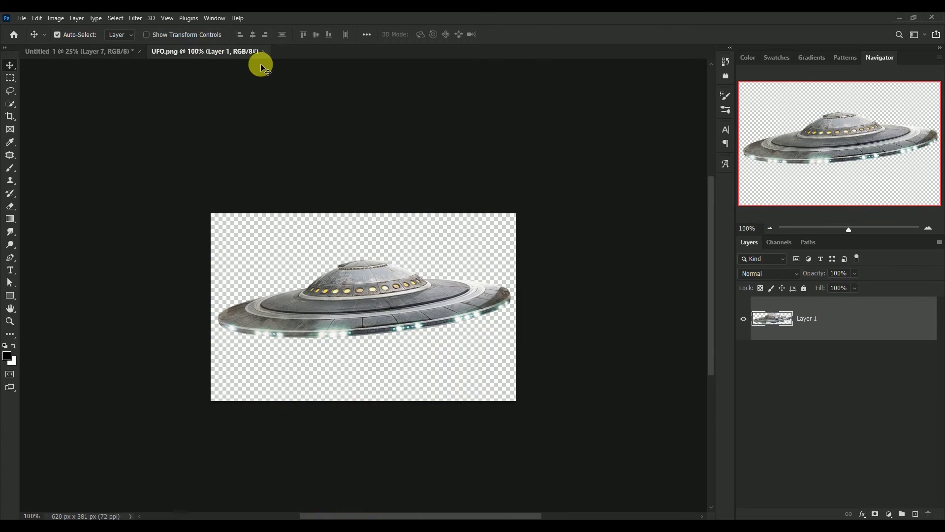
{"action": "left_click", "coordinate": [264, 51]}
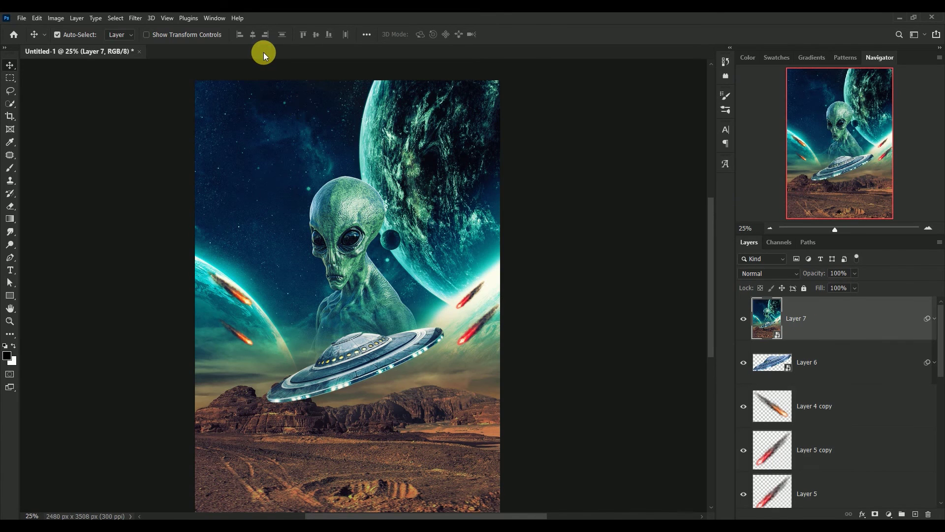
{"action": "left_click", "coordinate": [10, 269]}
{"action": "left_click", "coordinate": [318, 276]}
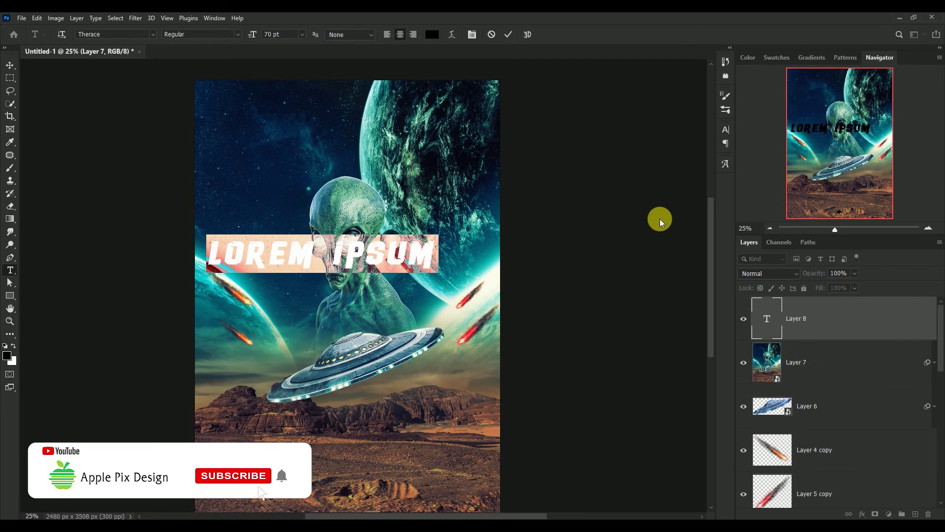
{"action": "type", "text": "A"}
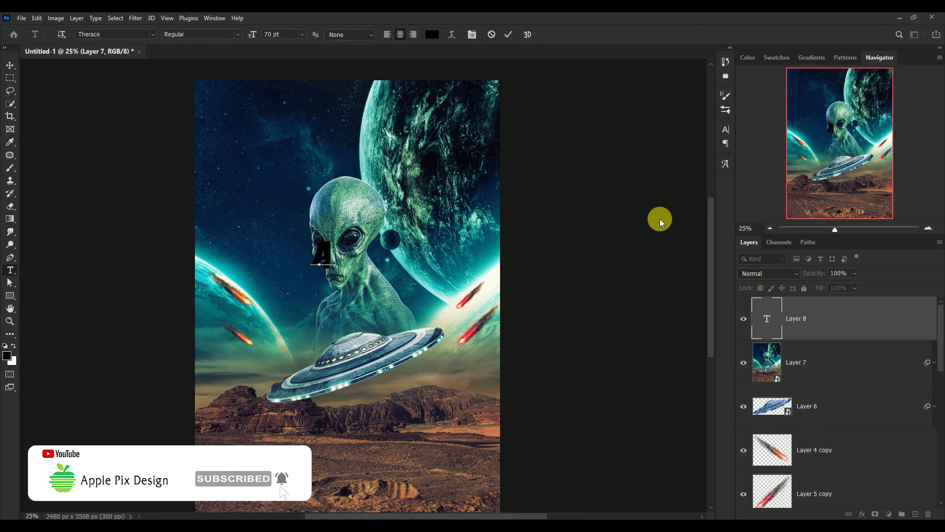
{"action": "type", "text": " VI"}
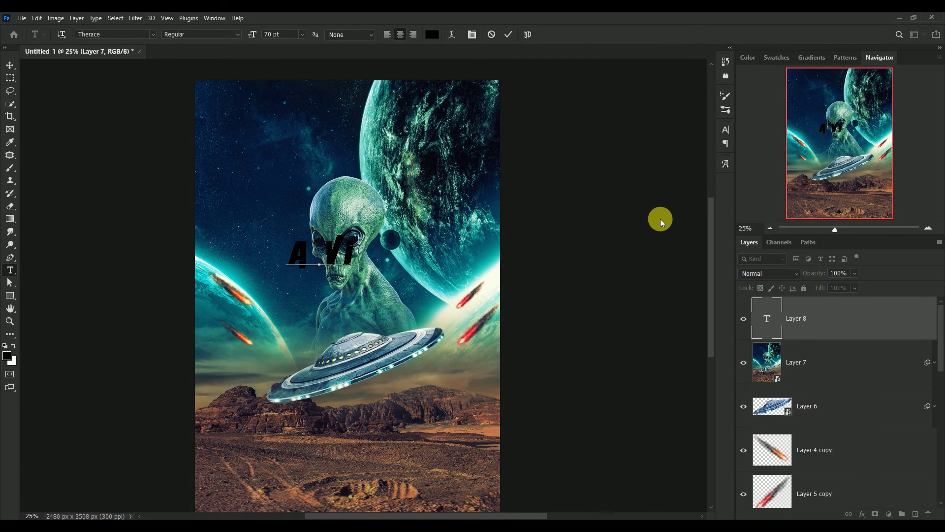
{"action": "type", "text": "SIT"}
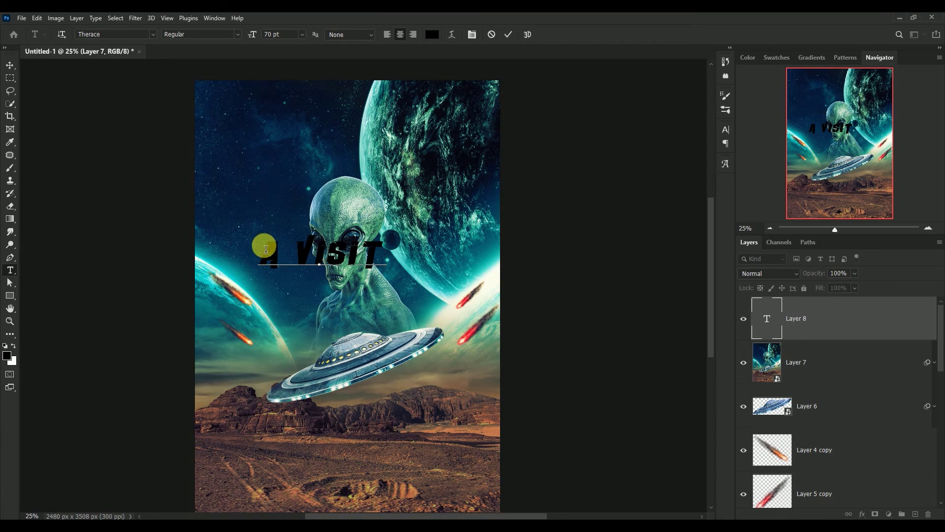
Recolour the A VISIT text to white (ffffff)
{"action": "left_click_drag", "start_coordinate": [261, 249], "coordinate": [404, 259]}
{"action": "left_click", "coordinate": [432, 35]}
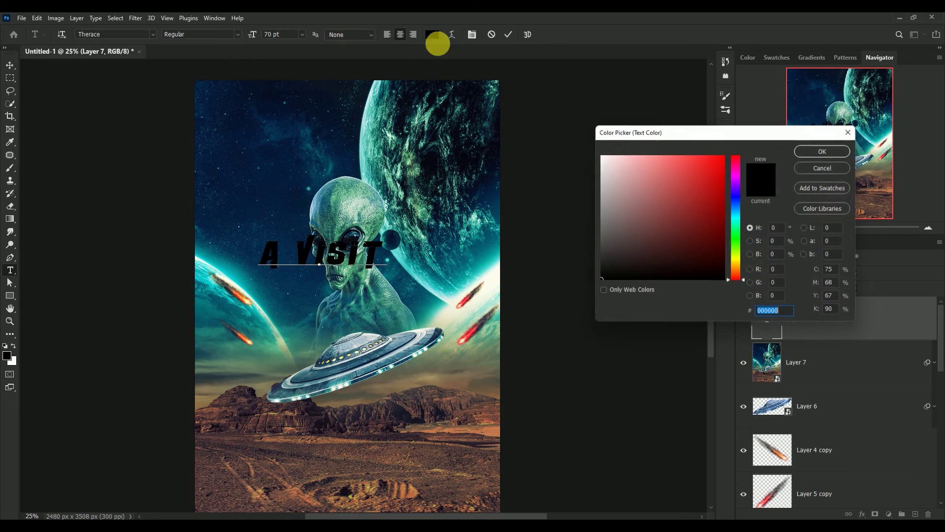
{"action": "left_click_drag", "start_coordinate": [608, 170], "coordinate": [570, 127]}
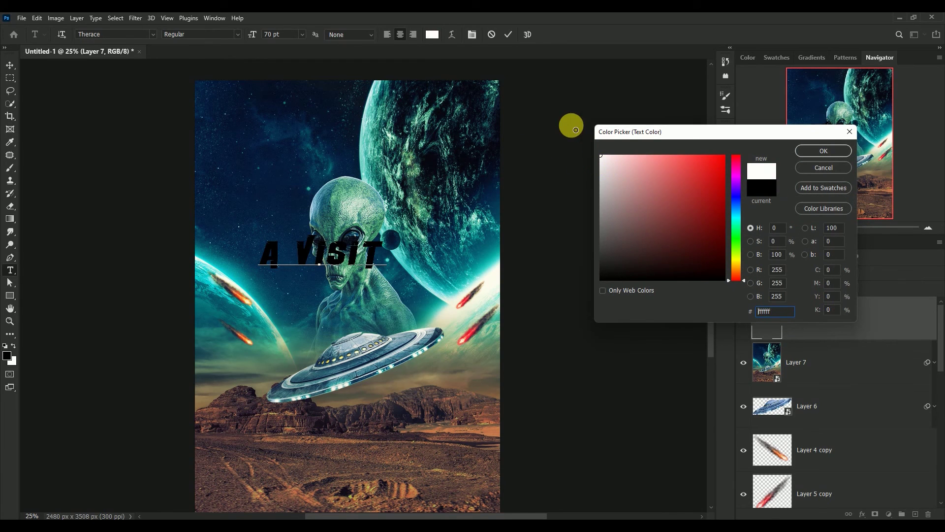
{"action": "left_click", "coordinate": [823, 151]}
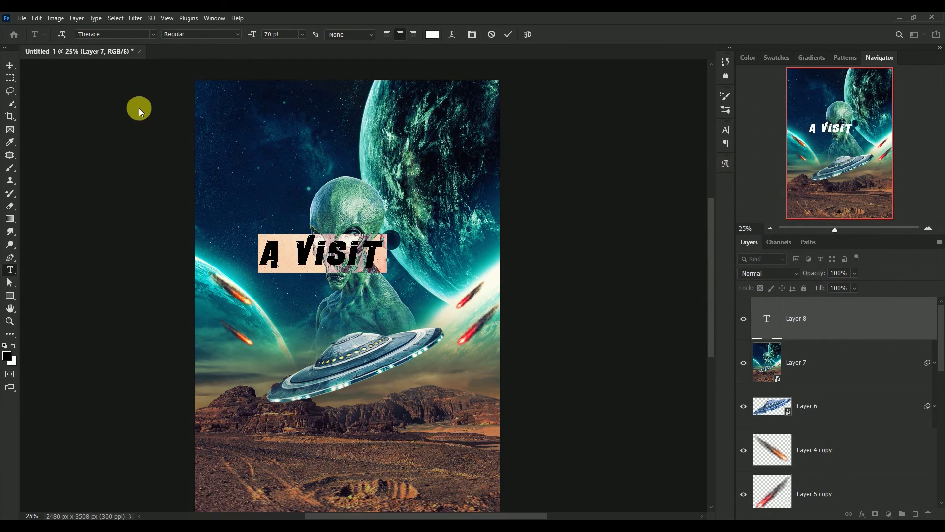
{"action": "left_click", "coordinate": [9, 69]}
Move A VISIT onto the rocks, copy it below as 'from space', and shift that line right
{"action": "mouse_move", "coordinate": [300, 246]}
{"action": "left_mouse_down"}
{"action": "mouse_move", "coordinate": [295, 418]}
{"action": "mouse_move", "coordinate": [273, 427]}
{"action": "left_mouse_up"}
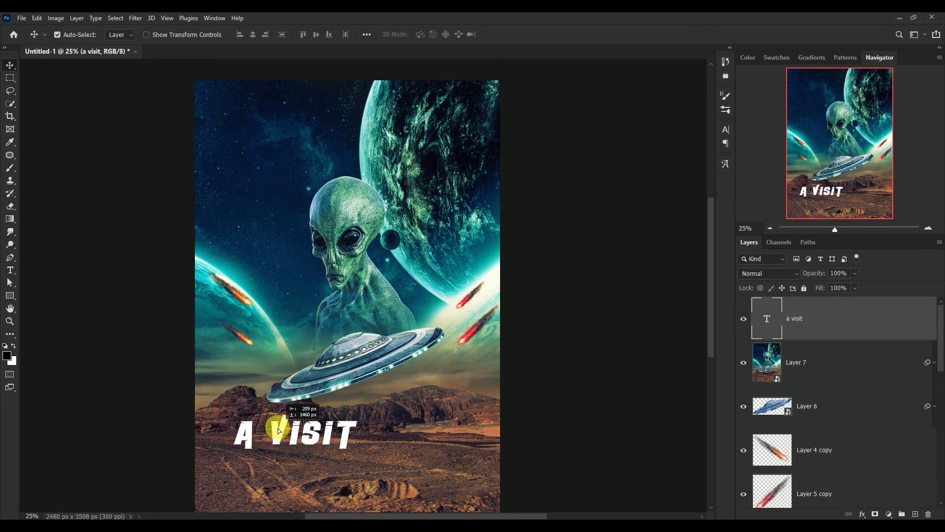
{"action": "left_click_drag", "start_coordinate": [273, 427], "coordinate": [315, 469]}
{"action": "key", "text": "t"}
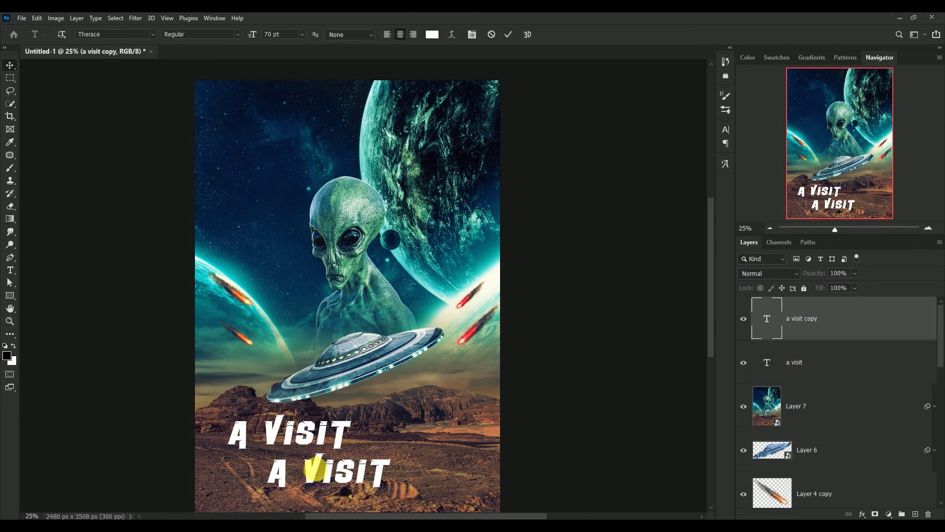
{"action": "key", "text": "Return"}
{"action": "type", "text": "f"}
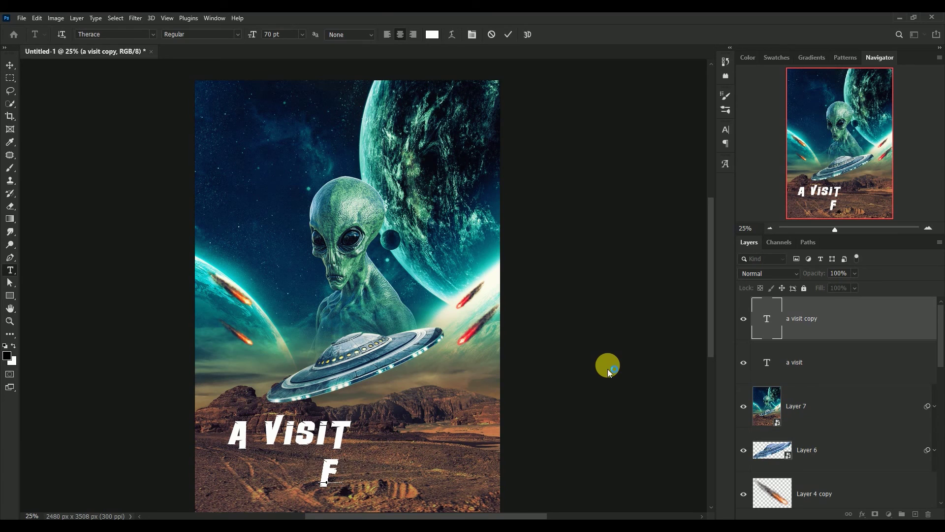
{"action": "type", "text": "rom "}
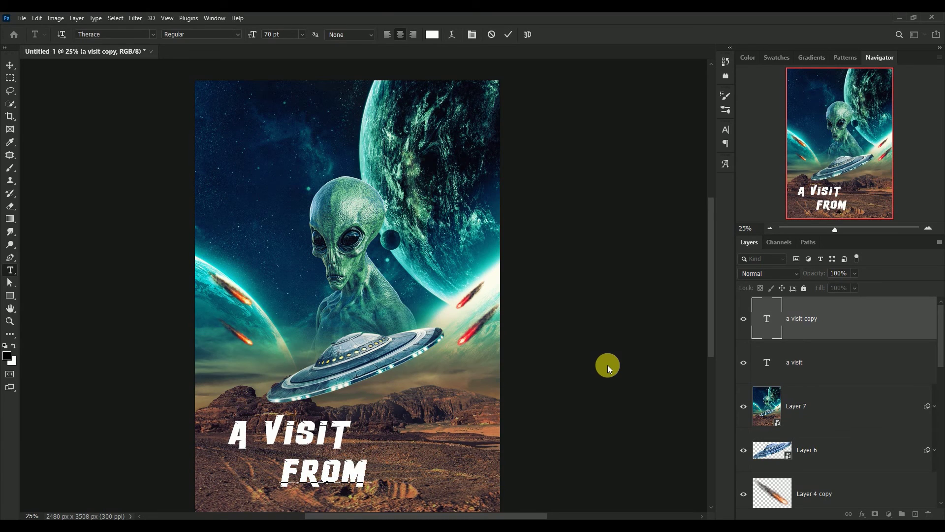
{"action": "type", "text": "spac"}
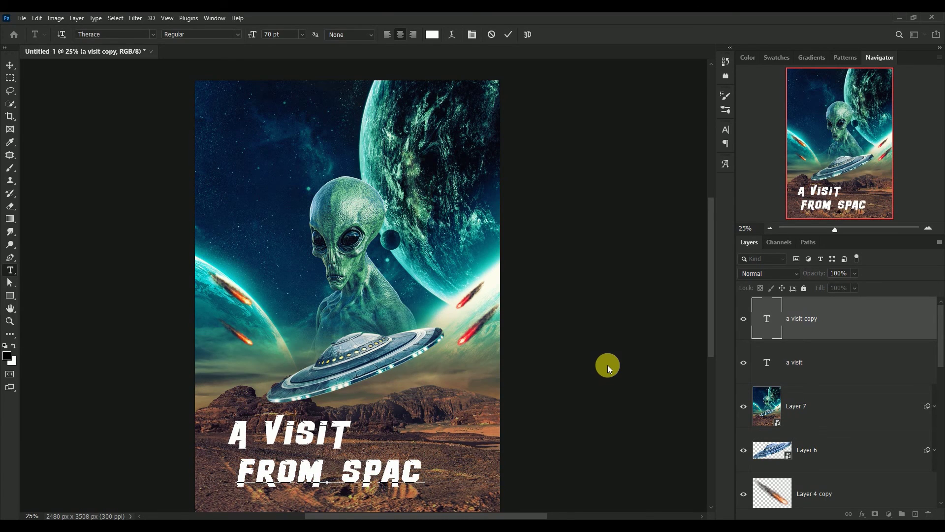
{"action": "type", "text": "e"}
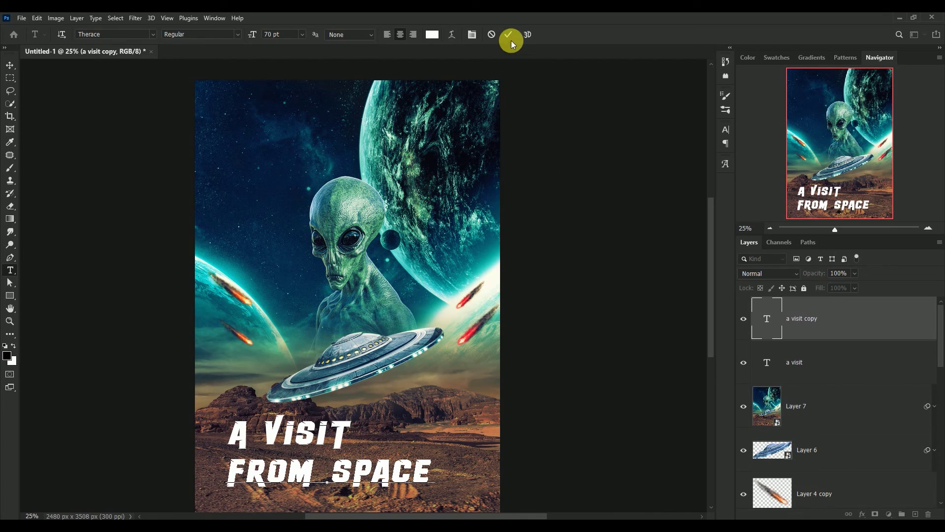
{"action": "left_click", "coordinate": [508, 34]}
{"action": "key", "text": "v"}
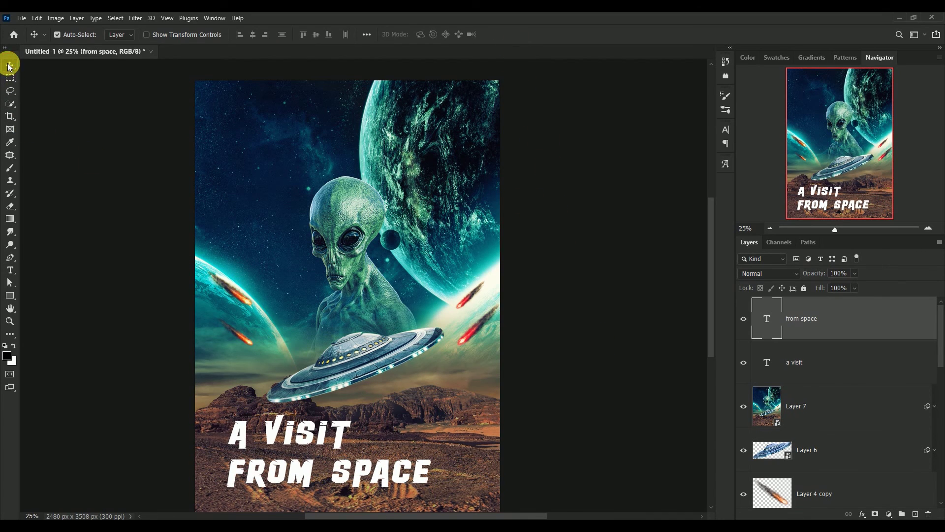
{"action": "left_click_drag", "start_coordinate": [308, 470], "coordinate": [332, 466]}
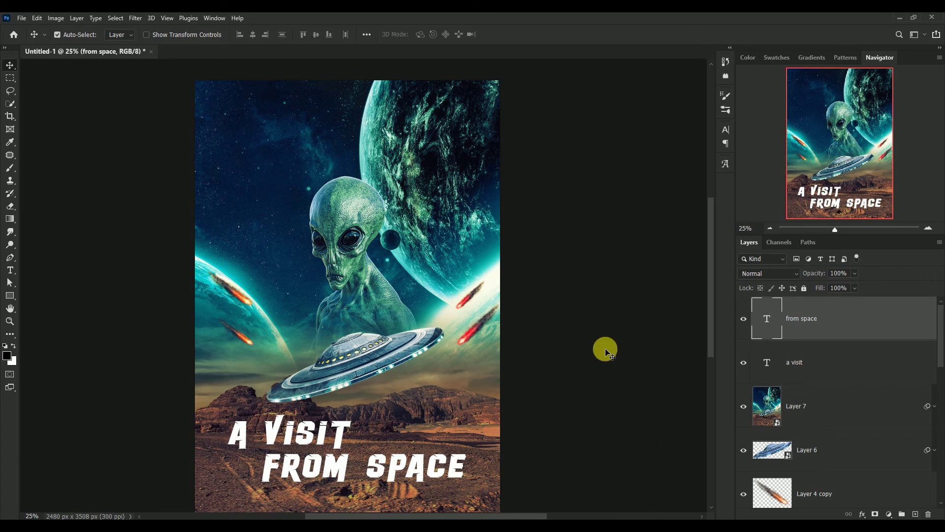
{"action": "left_click", "coordinate": [829, 363]}
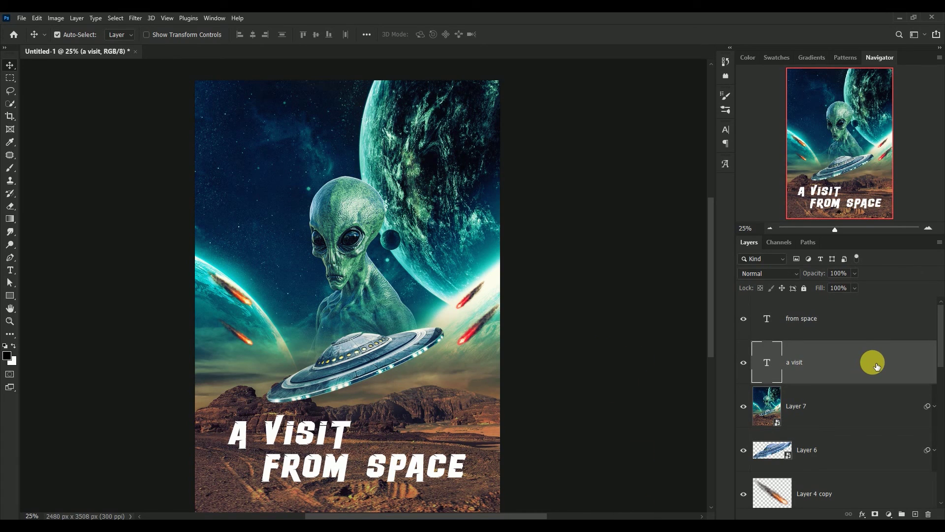
Add a 10 px outside stroke to the 'a visit' text layer
{"action": "double_click", "coordinate": [877, 364]}
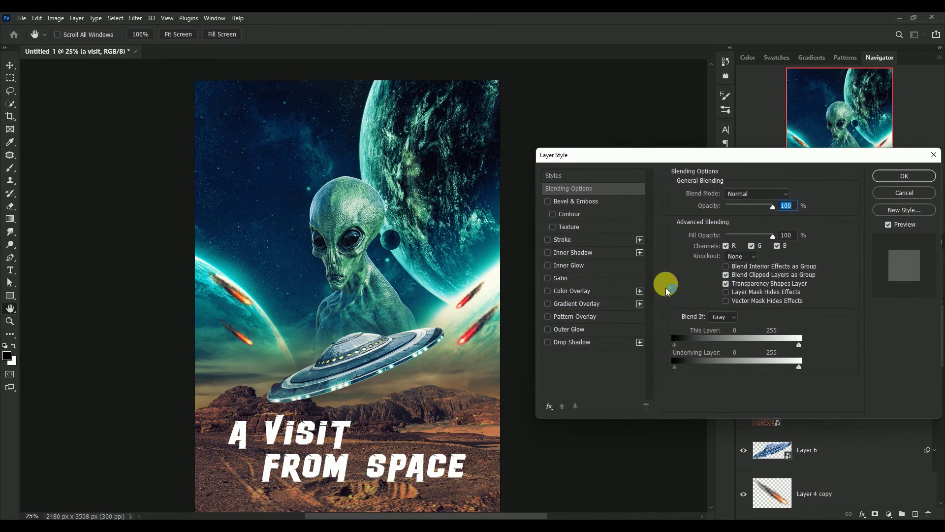
{"action": "left_click", "coordinate": [562, 239]}
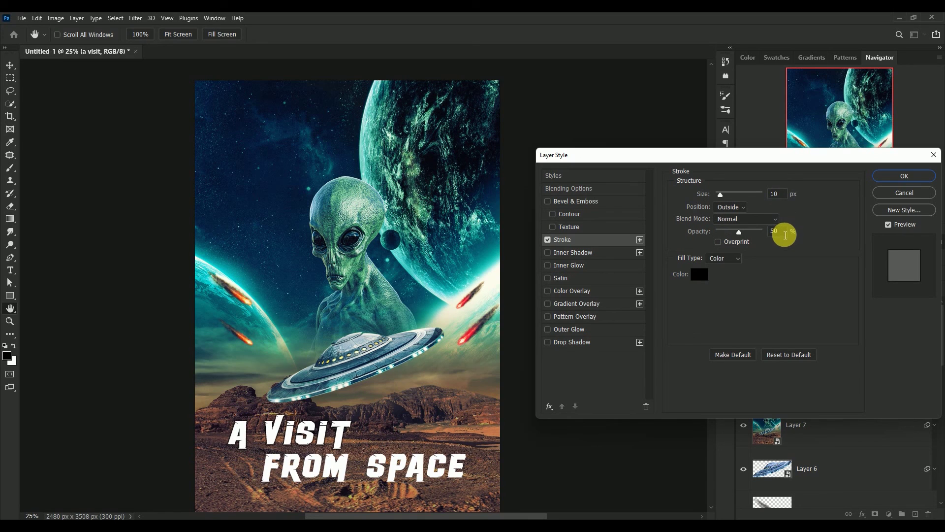
{"action": "left_click", "coordinate": [889, 176]}
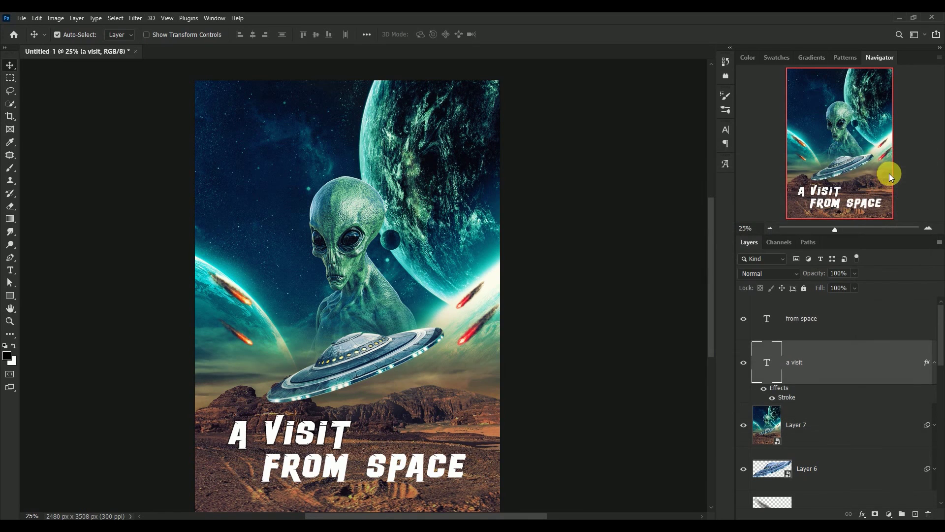
{"action": "left_click", "coordinate": [935, 363]}
Give the 'from space' layer the same 10 px stroke and nudge it slightly lower
{"action": "left_click", "coordinate": [876, 322]}
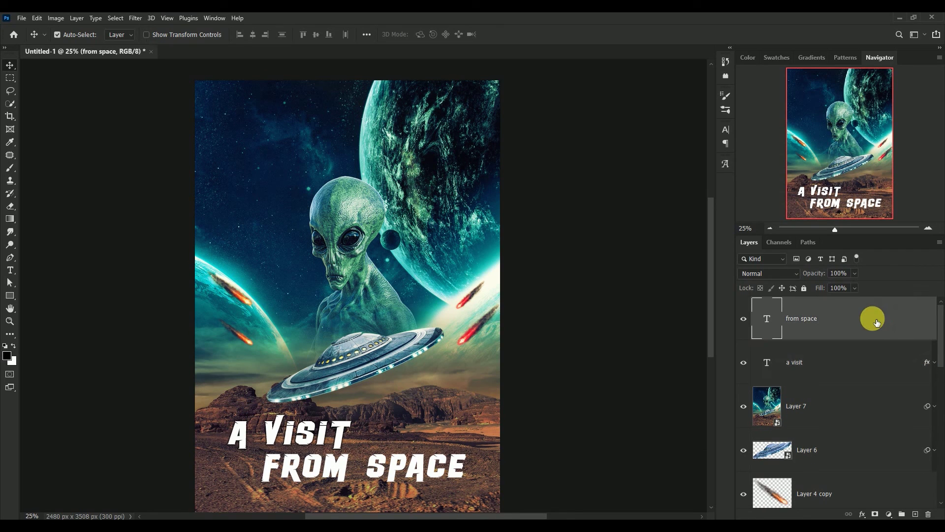
{"action": "double_click", "coordinate": [876, 322]}
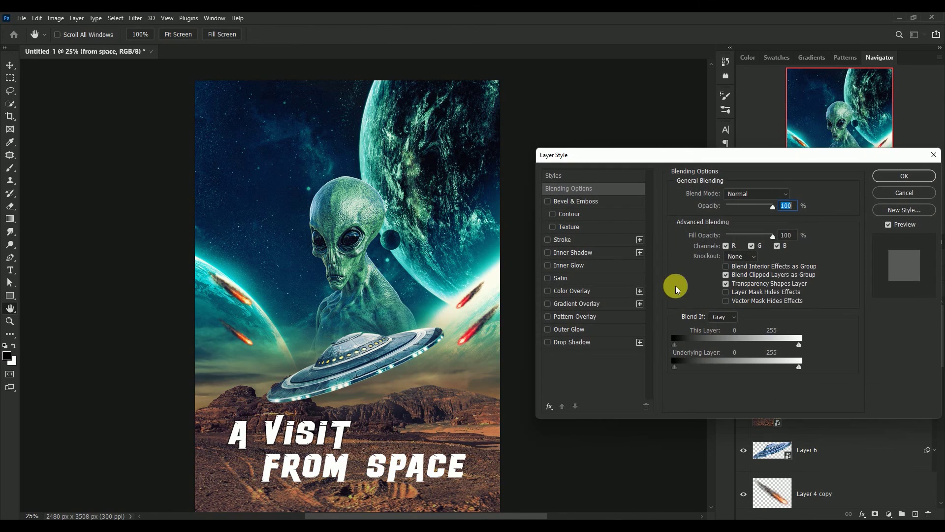
{"action": "left_click", "coordinate": [565, 241]}
{"action": "left_click", "coordinate": [889, 176]}
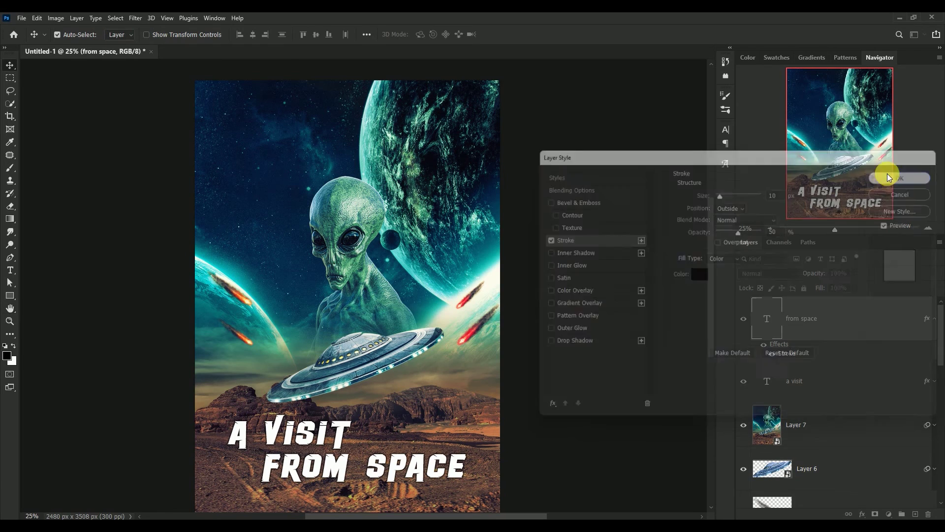
{"action": "left_click", "coordinate": [937, 327]}
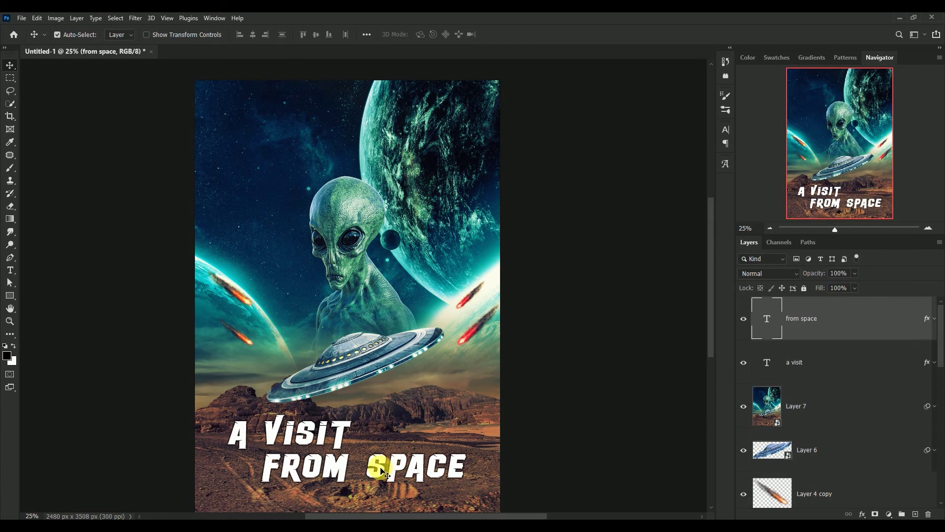
{"action": "left_click_drag", "start_coordinate": [381, 470], "coordinate": [382, 471]}
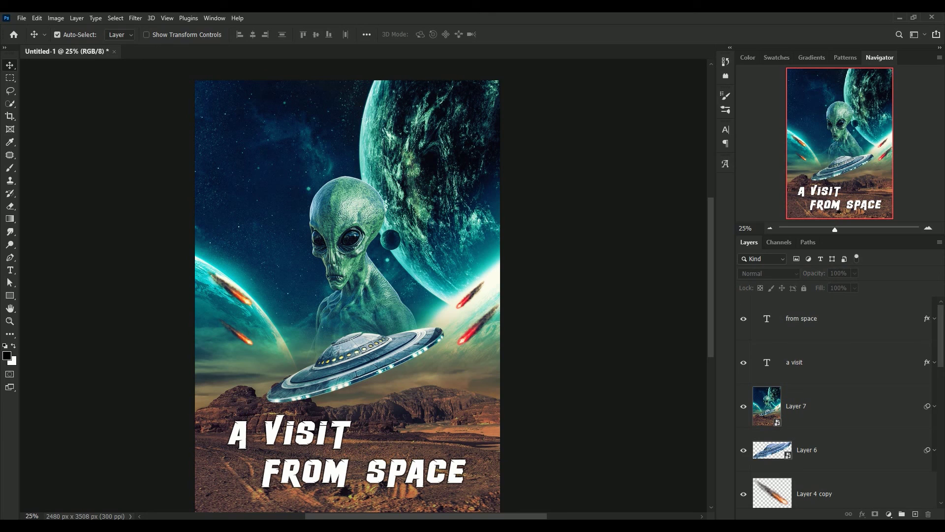
Move both title layers together right and down, then fit the whole poster in the window
{"action": "left_click", "coordinate": [844, 334]}
{"action": "left_click", "coordinate": [836, 360], "text": "shift"}
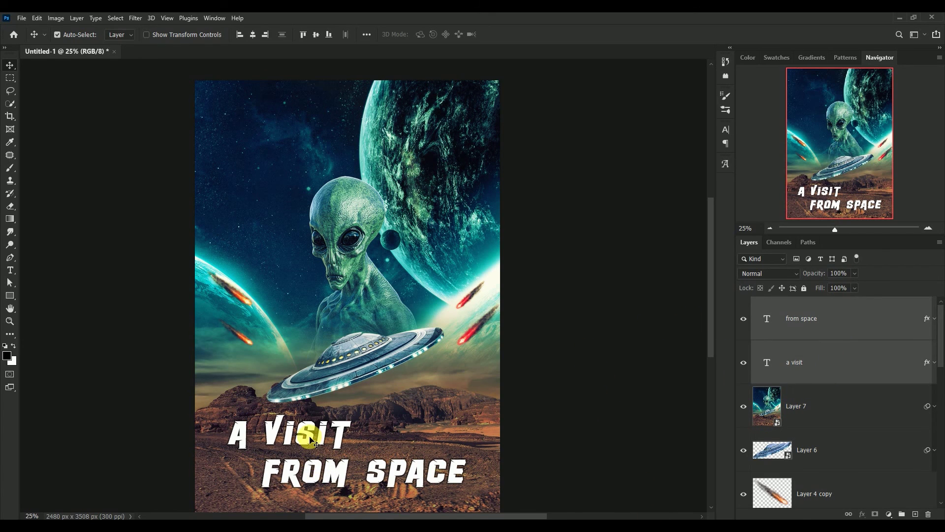
{"action": "left_click_drag", "start_coordinate": [314, 439], "coordinate": [322, 438]}
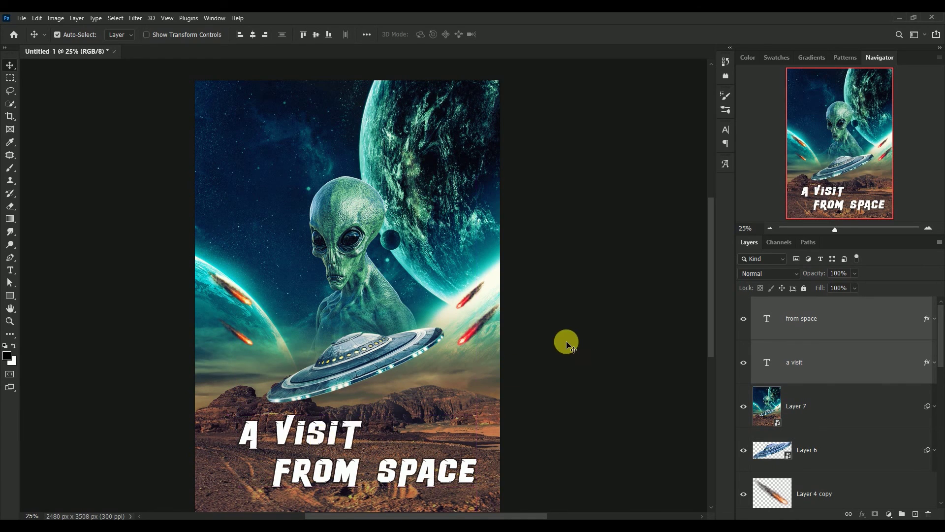
{"action": "key", "text": "shift+Down"}
{"action": "key", "text": "shift+Down"}
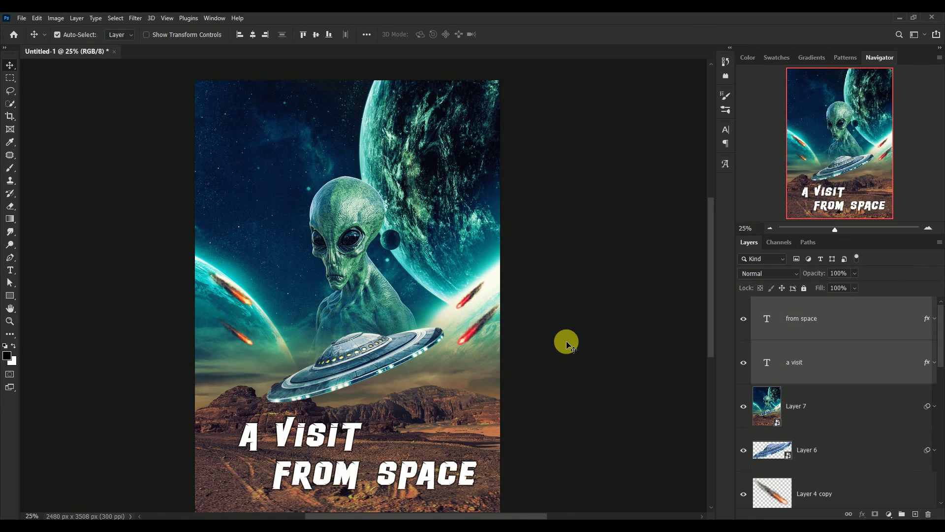
{"action": "key", "text": "shift+Down"}
{"action": "key", "text": "shift+Down"}
{"action": "key", "text": "shift+Down"}
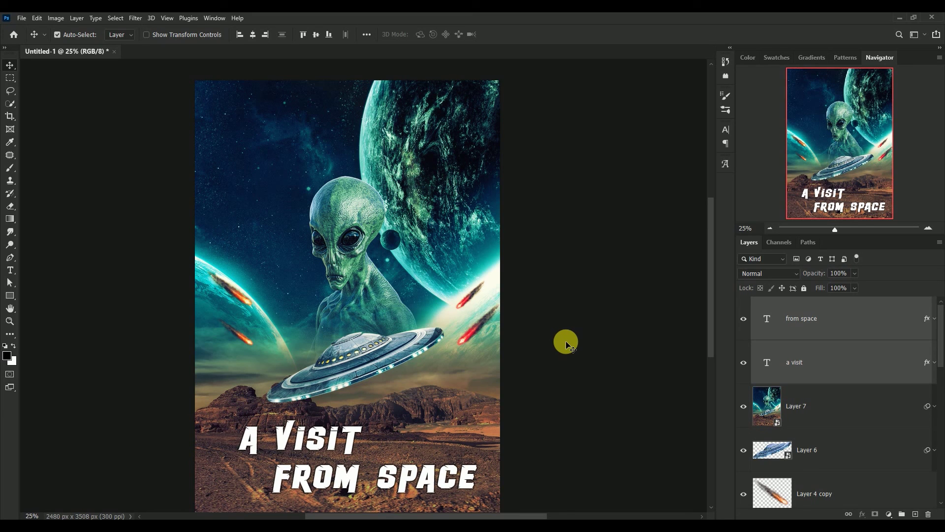
{"action": "left_click", "coordinate": [594, 318]}
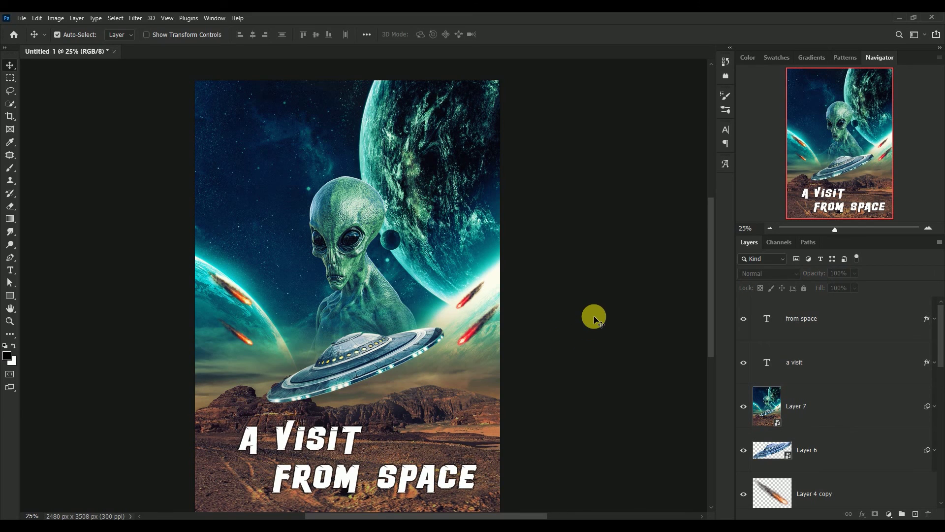
{"action": "key", "text": "ctrl+minus"}
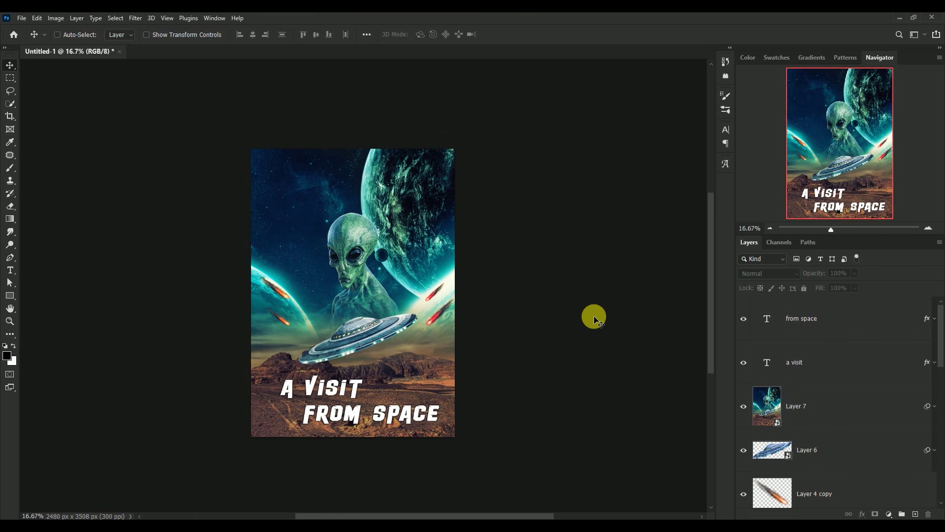
{"action": "key", "text": "ctrl+0"}
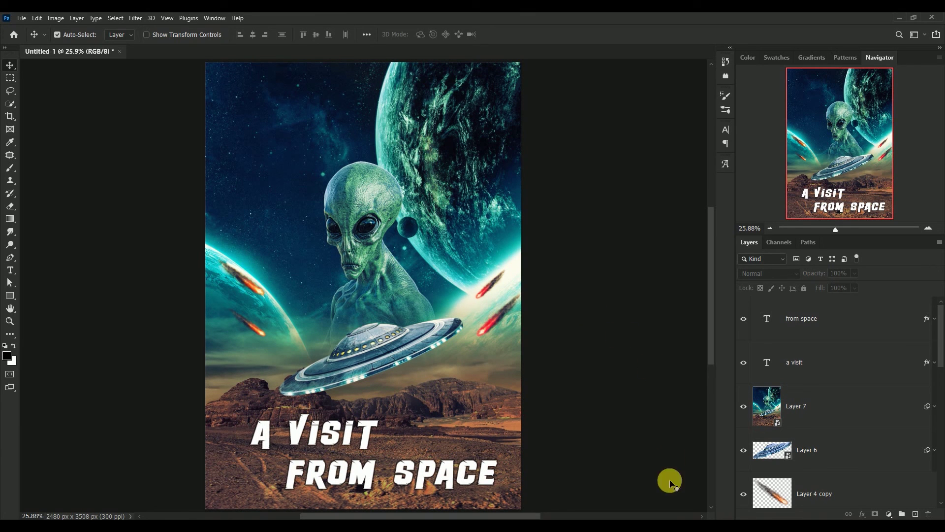